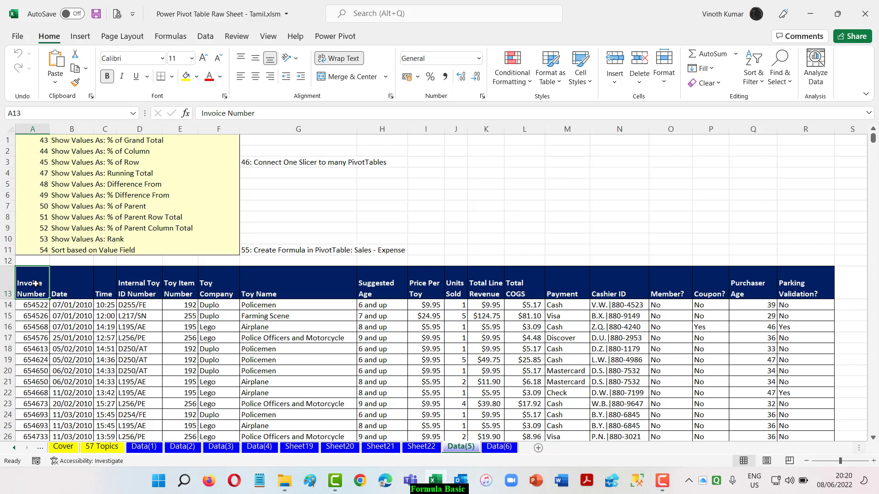
Step: Create a PivotTable on a new worksheet from the toy sales data range 'Data(5)'!$A$13:$R$1013
{"action": "left_click", "coordinate": [81, 36]}
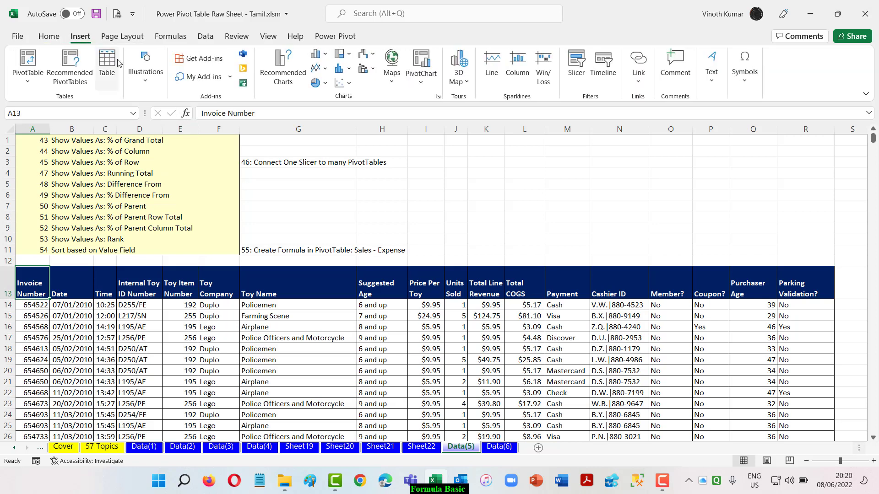
{"action": "left_click", "coordinate": [28, 59]}
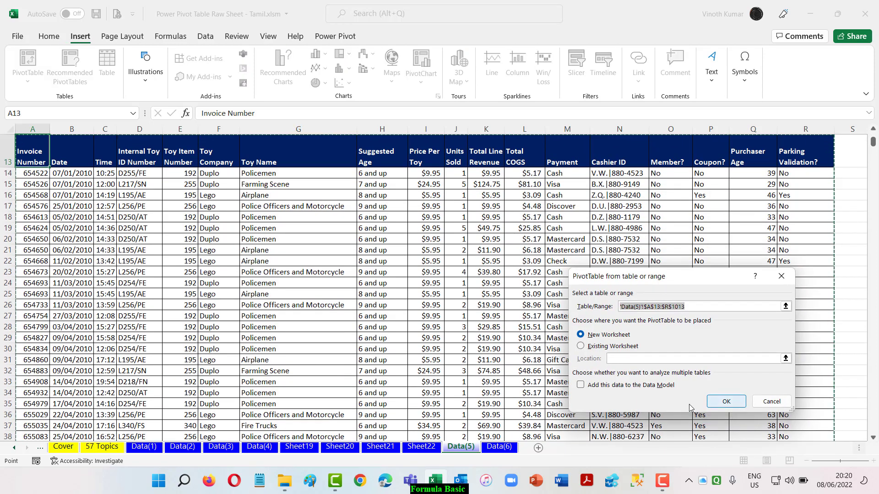
{"action": "left_click", "coordinate": [724, 402]}
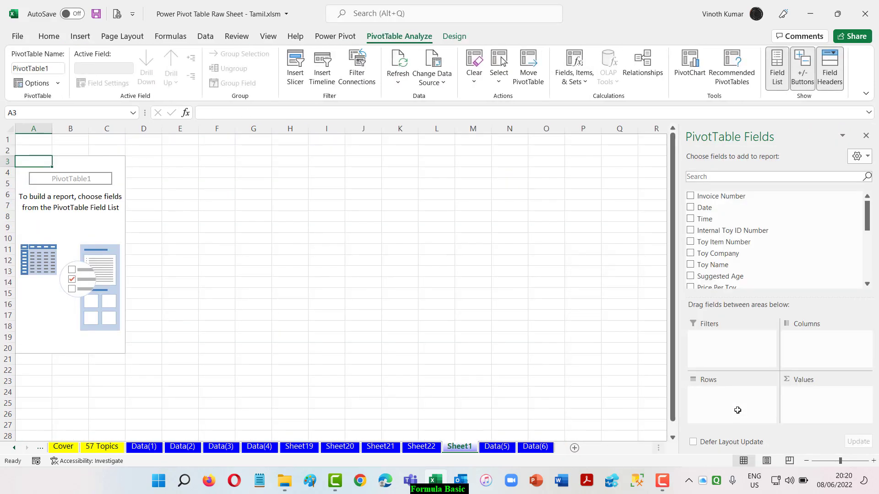
Step: Add Toy Company and Toy Name as PivotTable rows and Total Line Revenue as a summed value
{"action": "left_click", "coordinate": [691, 255]}
{"action": "left_click", "coordinate": [691, 266]}
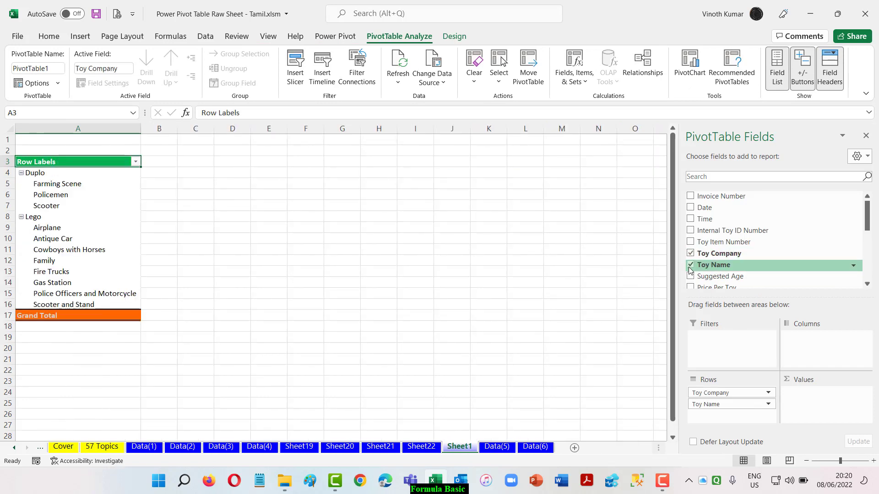
{"action": "scroll", "coordinate": [790, 256], "scroll_direction": "down", "scroll_amount": 5}
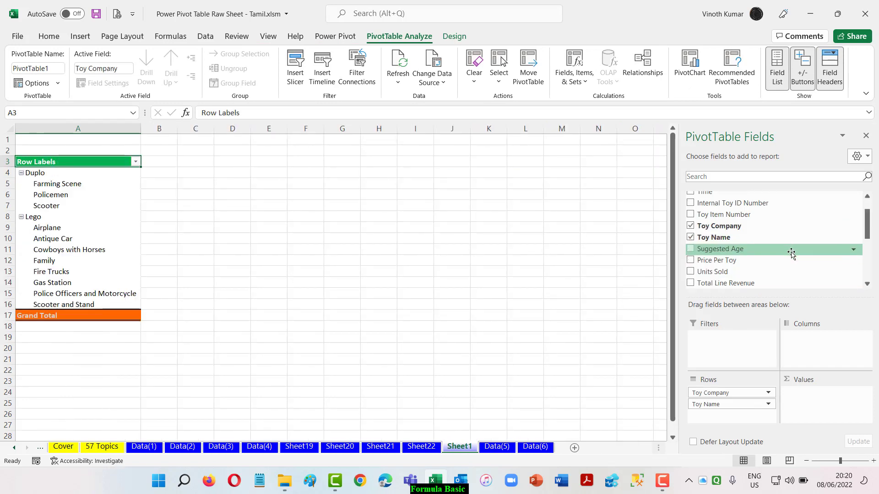
{"action": "left_click_drag", "start_coordinate": [733, 201], "coordinate": [821, 406]}
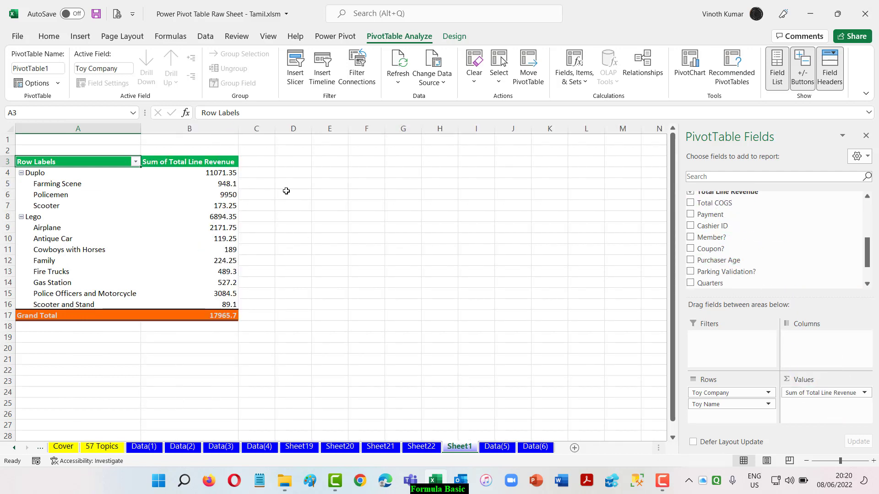
Step: Switch the PivotTable's report layout to tabular form
{"action": "left_click", "coordinate": [453, 35]}
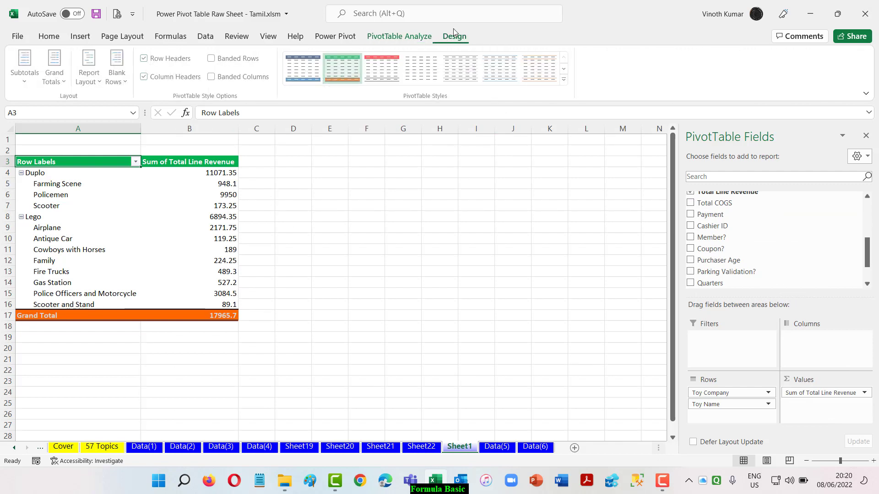
{"action": "left_click", "coordinate": [89, 73]}
{"action": "left_click", "coordinate": [148, 166]}
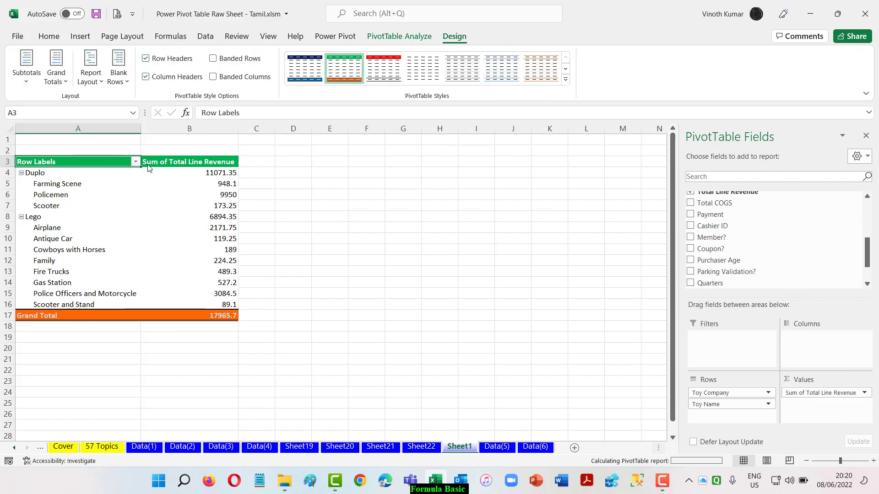
Step: Format the revenue values as Currency with the ₹ symbol and two decimal places
{"action": "right_click", "coordinate": [300, 174]}
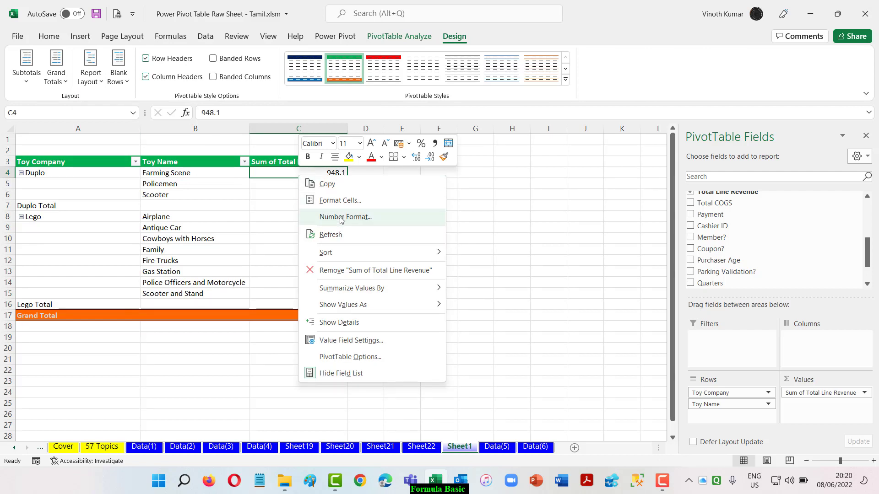
{"action": "left_click", "coordinate": [345, 217]}
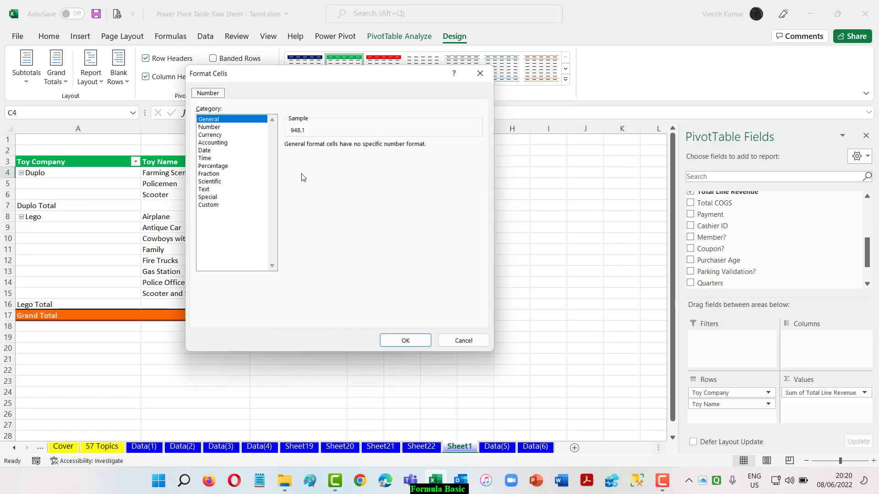
{"action": "left_click", "coordinate": [210, 135]}
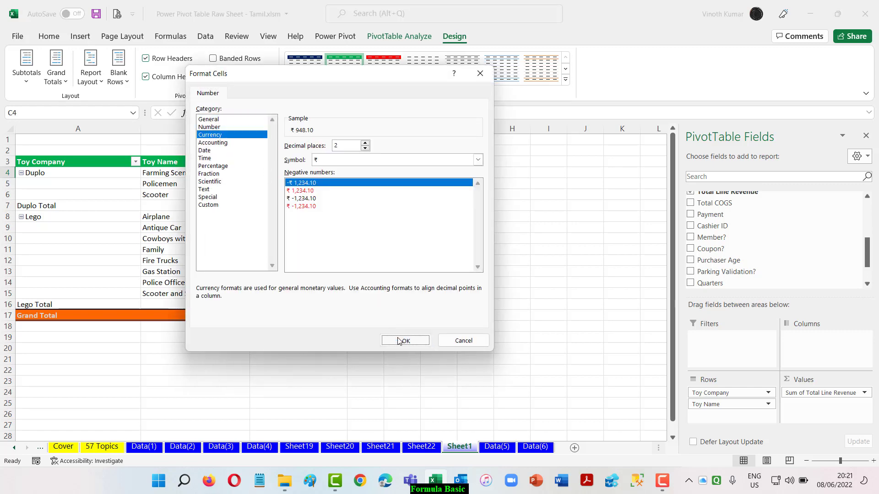
{"action": "left_click", "coordinate": [403, 341]}
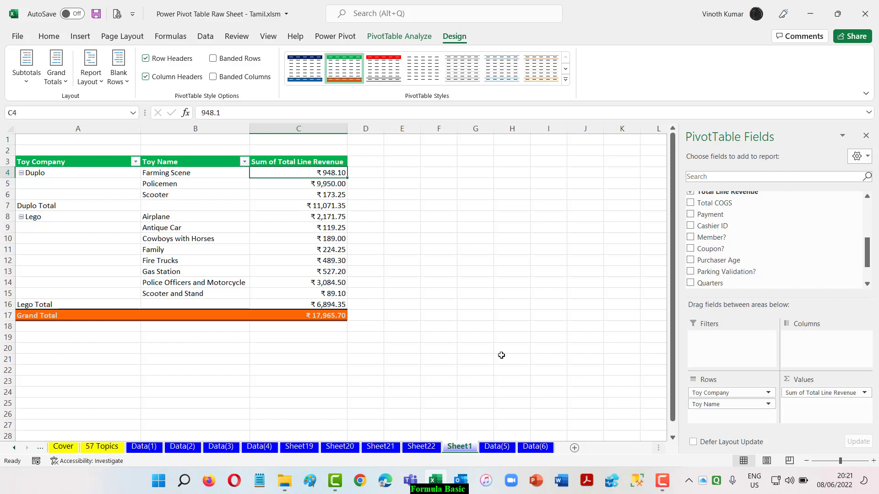
Step: Add Total Line Revenue to the values a second time and rename the first revenue column Revenue
{"action": "scroll", "coordinate": [804, 266], "scroll_direction": "up", "scroll_amount": 2}
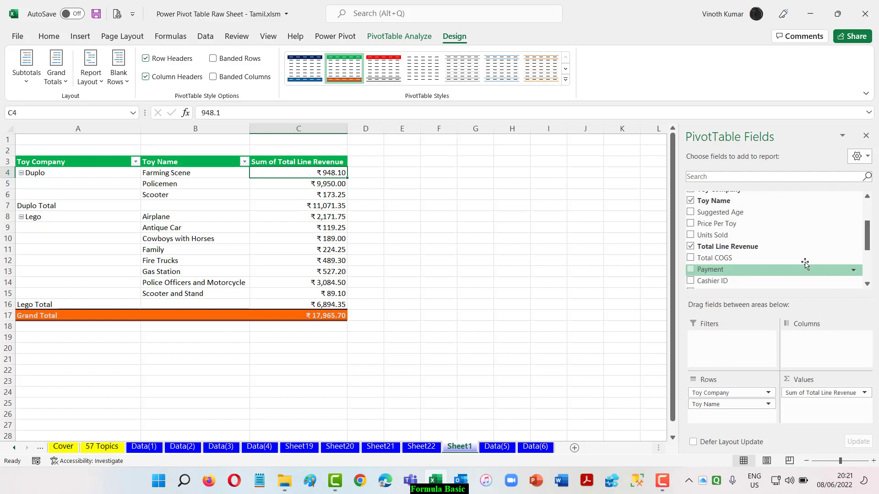
{"action": "left_click_drag", "start_coordinate": [744, 248], "coordinate": [837, 417]}
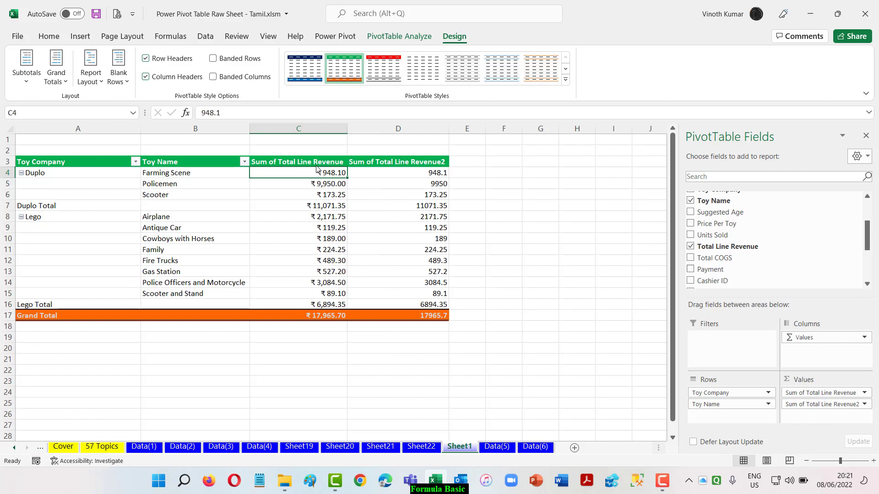
{"action": "left_click", "coordinate": [316, 166]}
{"action": "type", "text": "Re"}
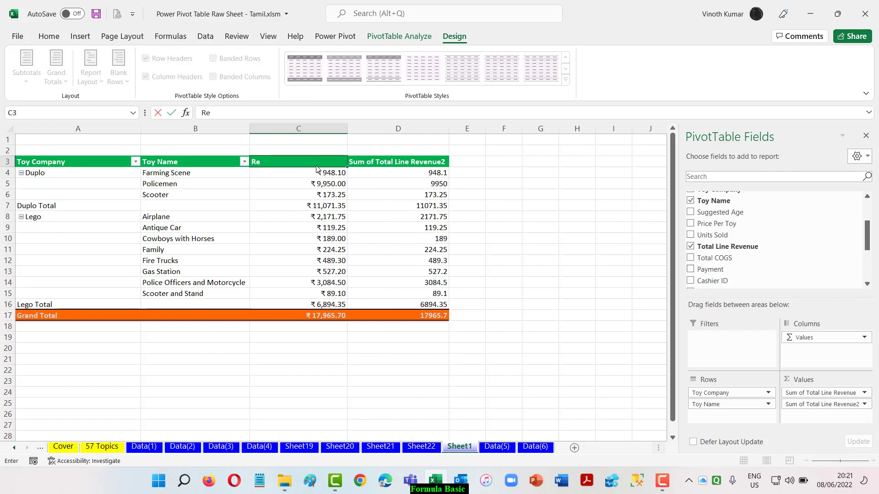
{"action": "type", "text": "venue"}
{"action": "key", "text": "Return"}
Step: Autofit the width of column C to the PivotTable's Revenue entries
{"action": "left_click", "coordinate": [317, 166]}
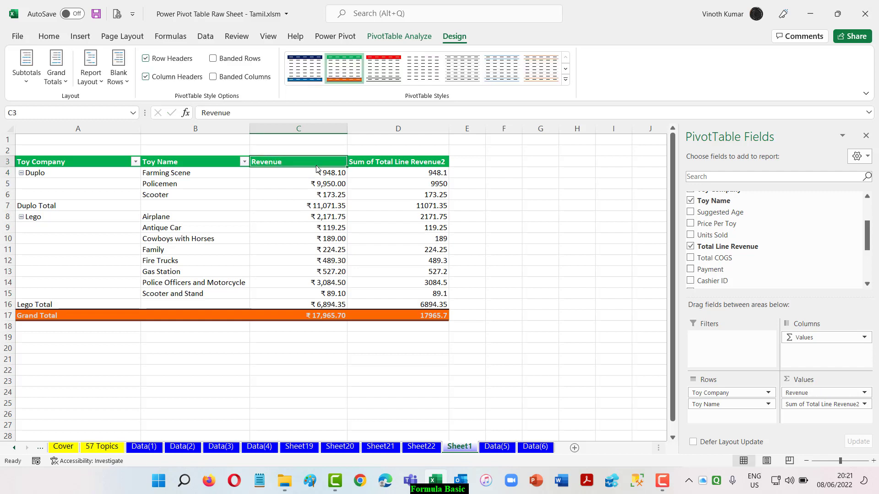
{"action": "key", "text": "ctrl+space"}
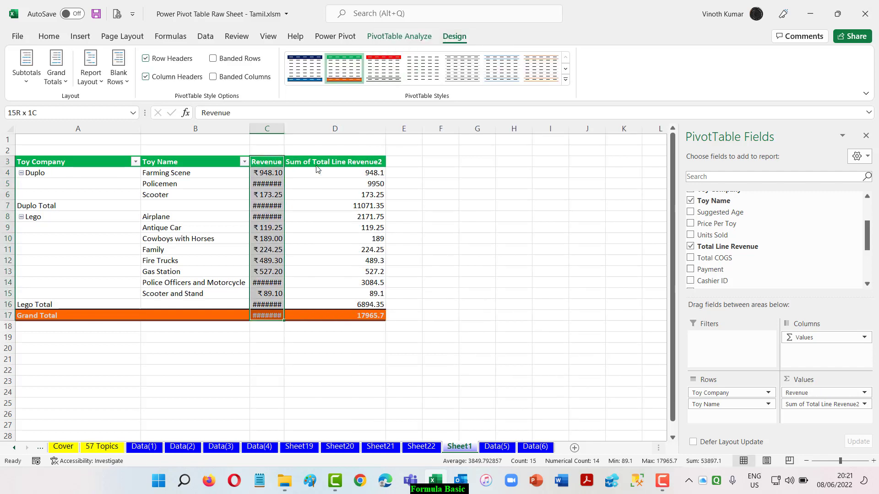
{"action": "key", "text": "alt+o"}
{"action": "key", "text": "c"}
{"action": "key", "text": "a"}
Step: Set the second revenue value field to show values as % of Grand Total
{"action": "left_click", "coordinate": [316, 166]}
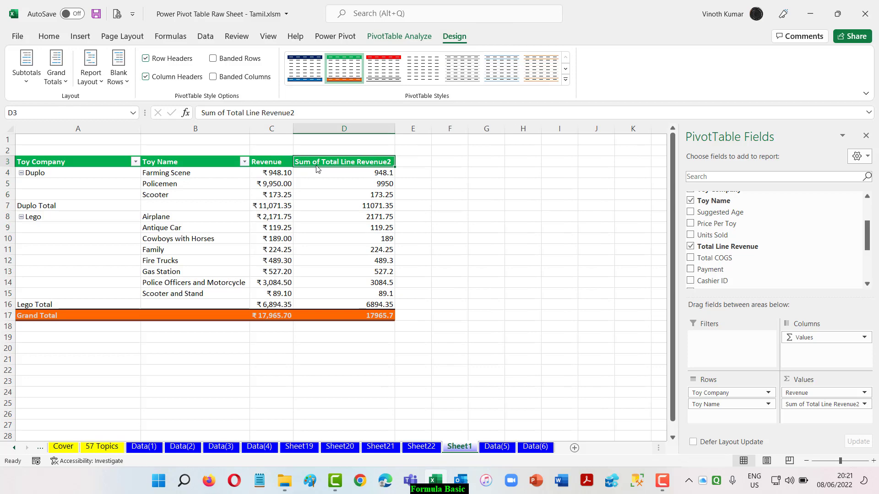
{"action": "right_click", "coordinate": [330, 172]}
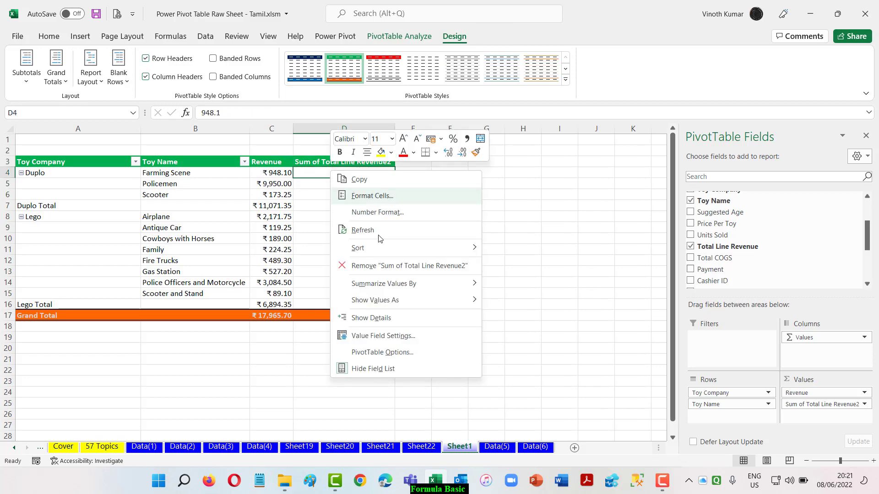
{"action": "left_click", "coordinate": [380, 339]}
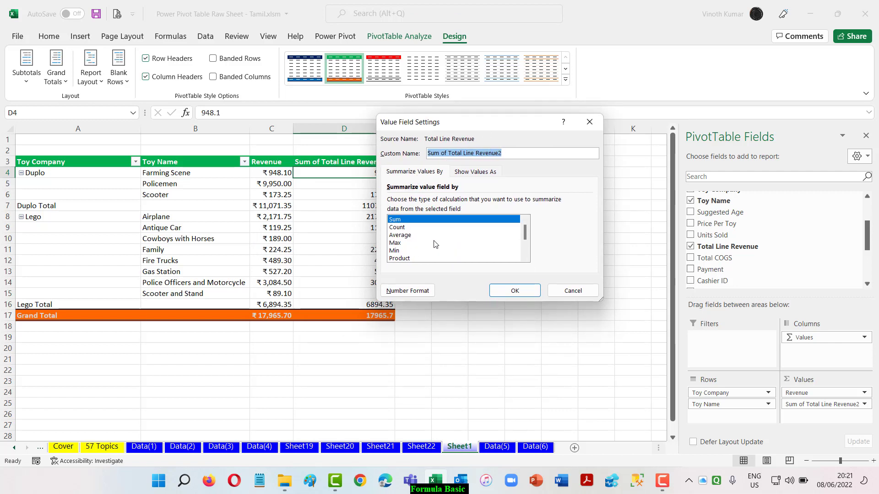
{"action": "scroll", "coordinate": [435, 244], "scroll_direction": "down", "scroll_amount": 2}
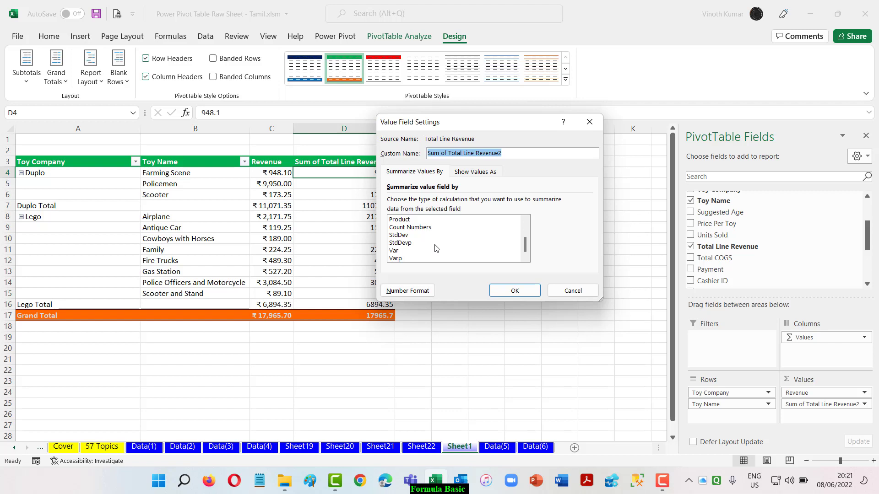
{"action": "left_click", "coordinate": [475, 175]}
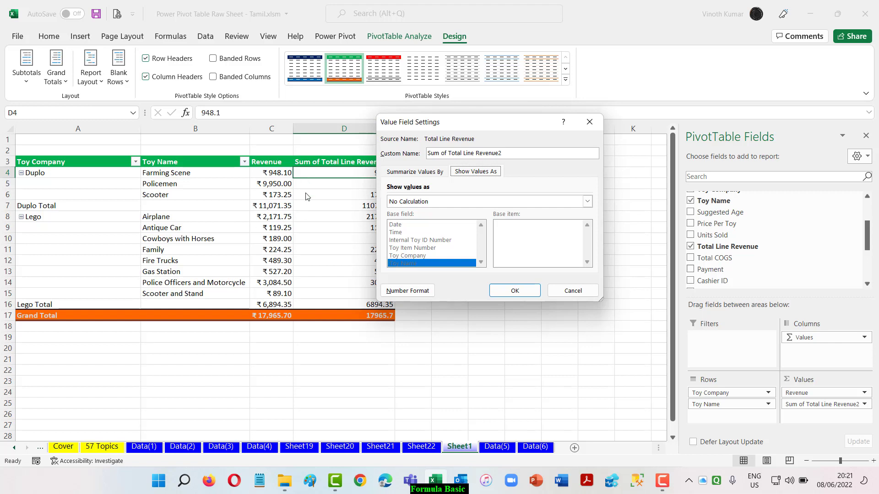
{"action": "left_click", "coordinate": [588, 202]}
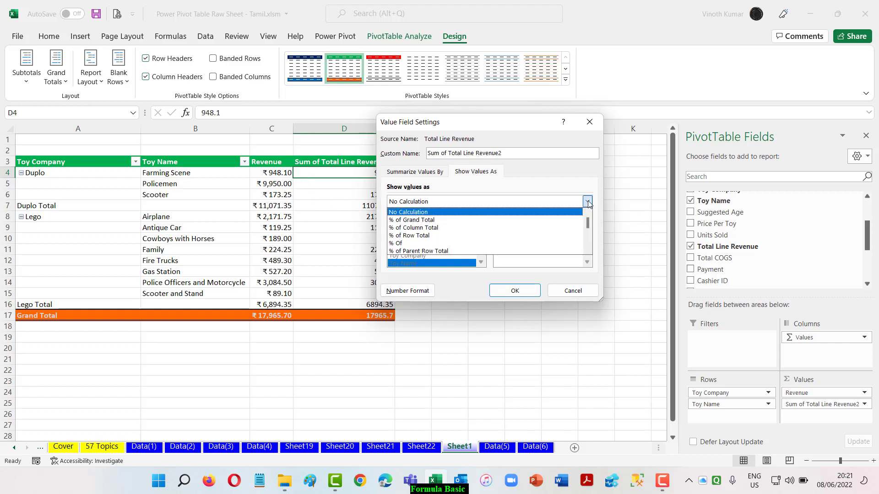
{"action": "left_click", "coordinate": [556, 224]}
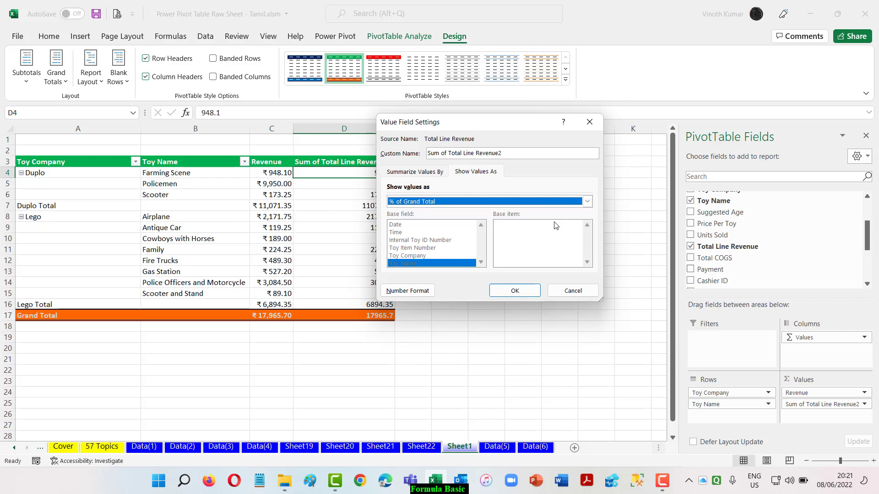
{"action": "left_click", "coordinate": [522, 295]}
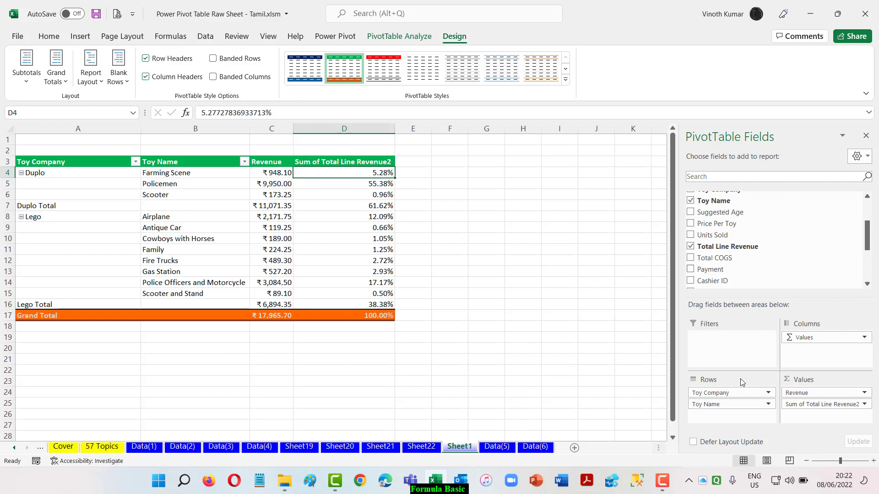
Step: Remove Toy Name from the PivotTable rows and add it back below Toy Company
{"action": "left_click_drag", "start_coordinate": [715, 404], "coordinate": [566, 403]}
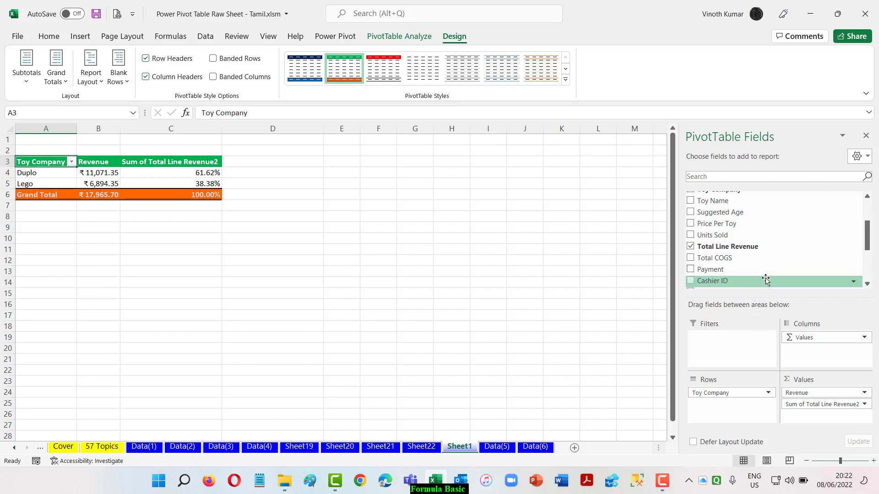
{"action": "left_click_drag", "start_coordinate": [728, 201], "coordinate": [740, 405]}
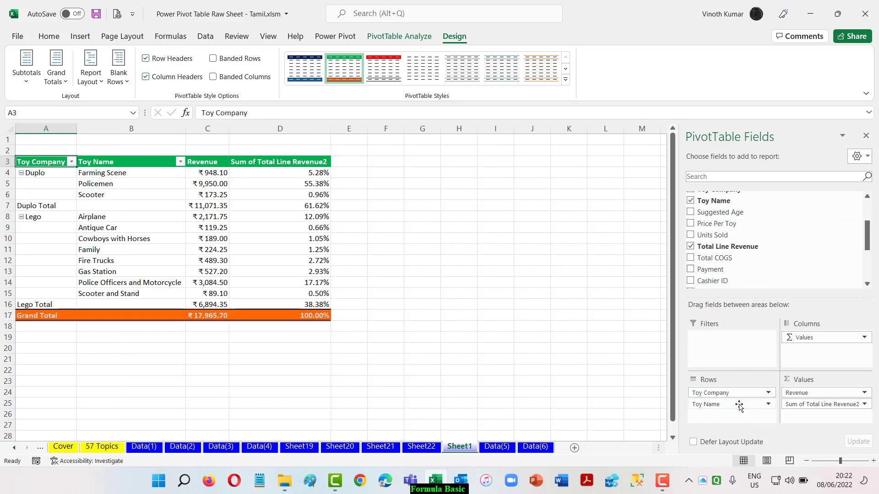
Step: Sort the toys within each company by their grand total percentage, largest to smallest
{"action": "right_click", "coordinate": [300, 173]}
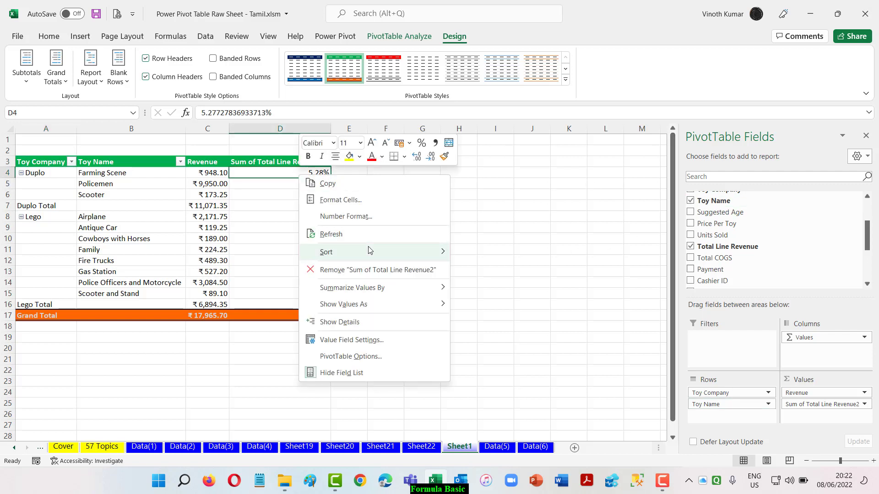
{"action": "mouse_move", "coordinate": [370, 251]}
{"action": "left_click", "coordinate": [508, 270]}
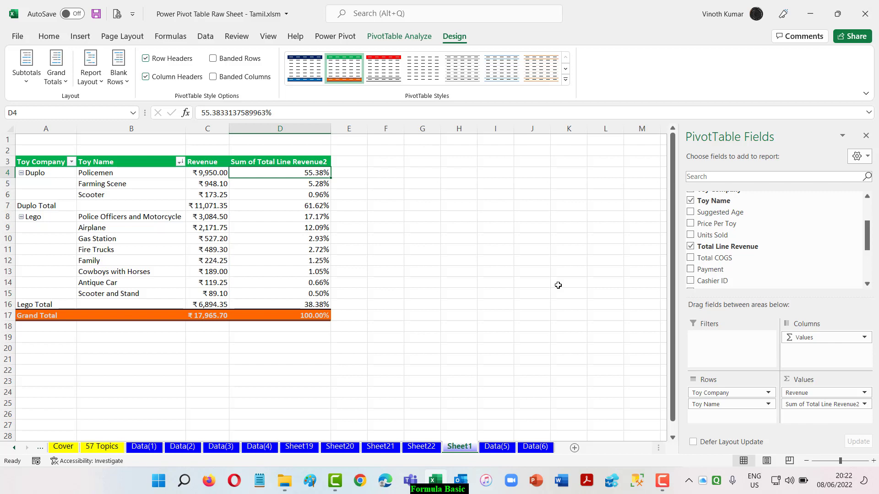
Step: Rename the percentage column's header in D3 as % Grand Total
{"action": "left_click", "coordinate": [274, 158]}
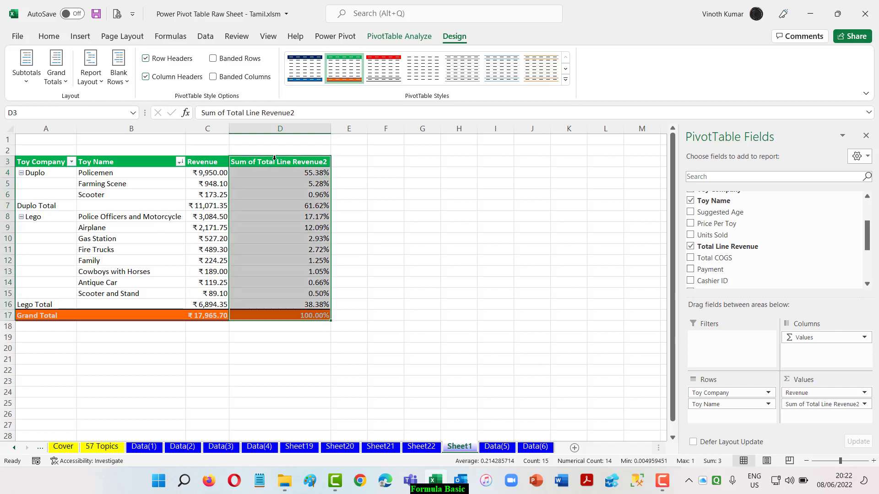
{"action": "left_click", "coordinate": [274, 158]}
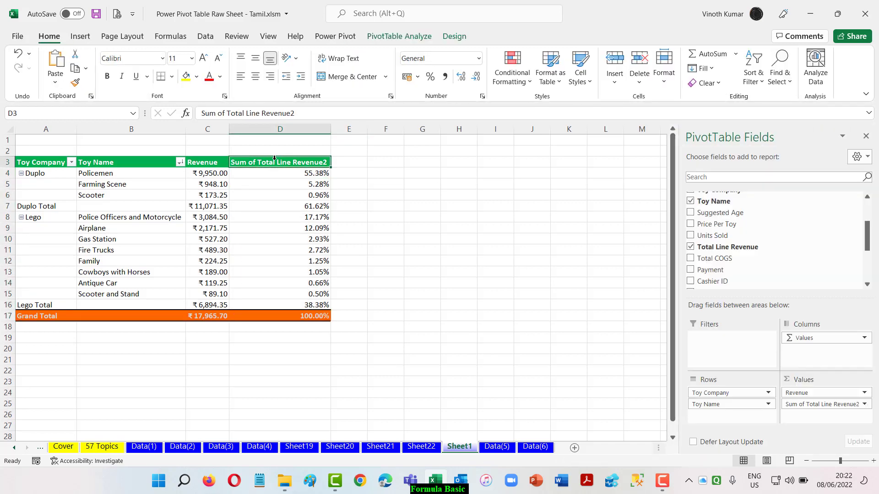
{"action": "type", "text": "% Gran"}
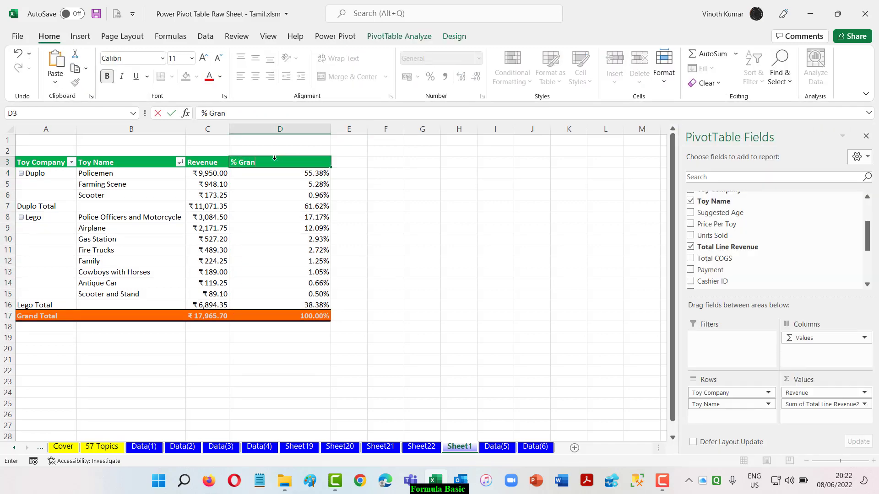
{"action": "type", "text": "d Total"}
{"action": "key", "text": "Return"}
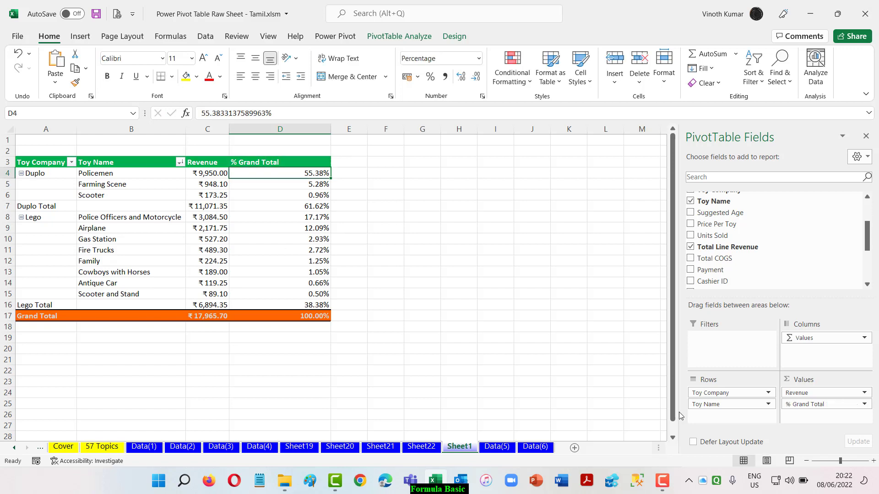
Step: Add Total Line Revenue to the values a third time and show it as % of Column Total
{"action": "left_click_drag", "start_coordinate": [741, 253], "coordinate": [824, 431]}
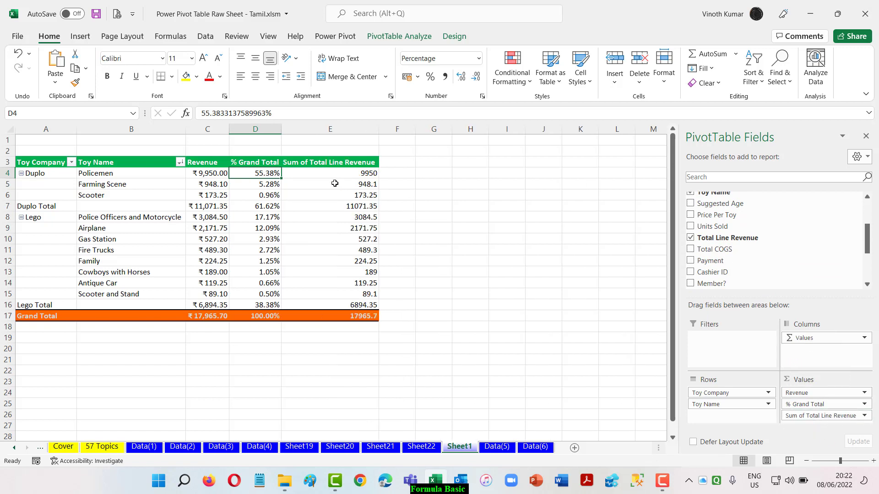
{"action": "right_click", "coordinate": [327, 170]}
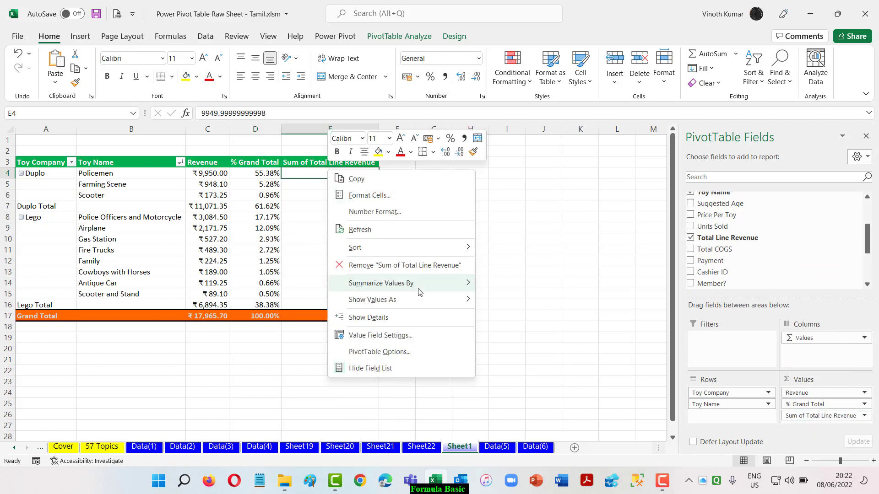
{"action": "mouse_move", "coordinate": [417, 303]}
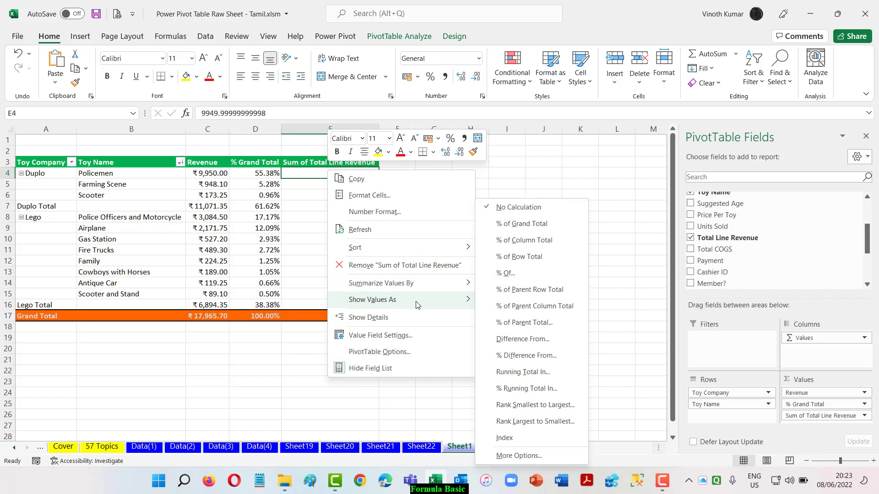
{"action": "left_click", "coordinate": [534, 241]}
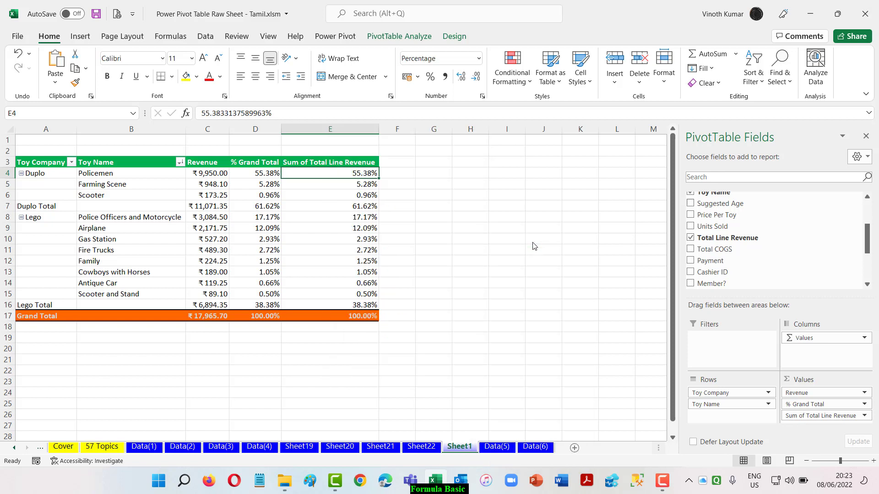
Step: Rename the header in E3 as % Column Total
{"action": "left_click", "coordinate": [348, 163]}
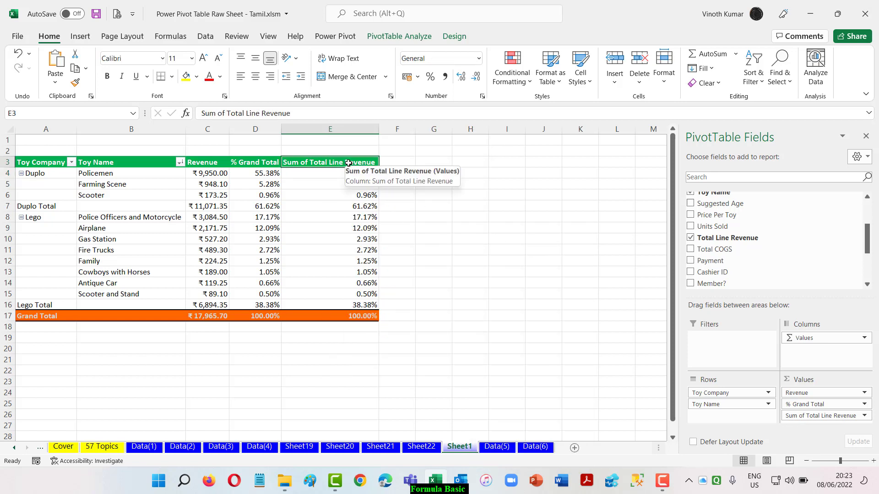
{"action": "type", "text": "% Colu"}
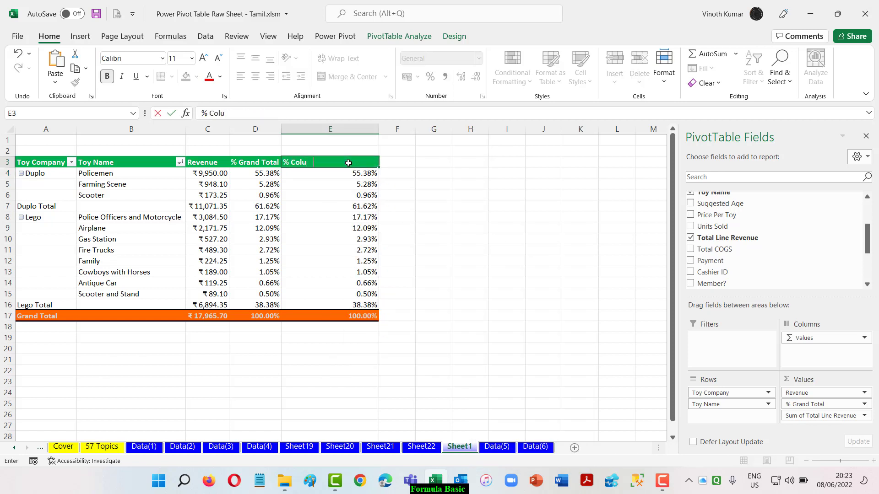
{"action": "type", "text": "mn Total"}
{"action": "key", "text": "Return"}
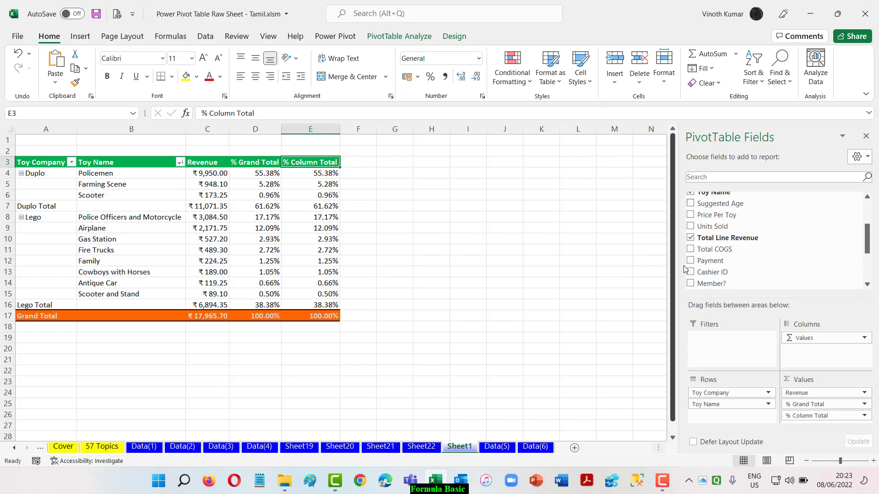
Step: Add Total Line Revenue to the values once more and show it as % of Row Total
{"action": "left_click_drag", "start_coordinate": [718, 244], "coordinate": [824, 419]}
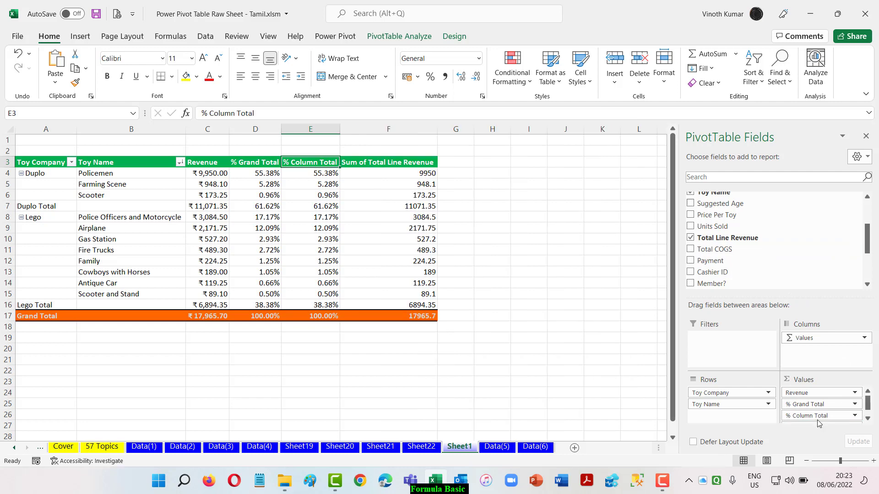
{"action": "right_click", "coordinate": [401, 175]}
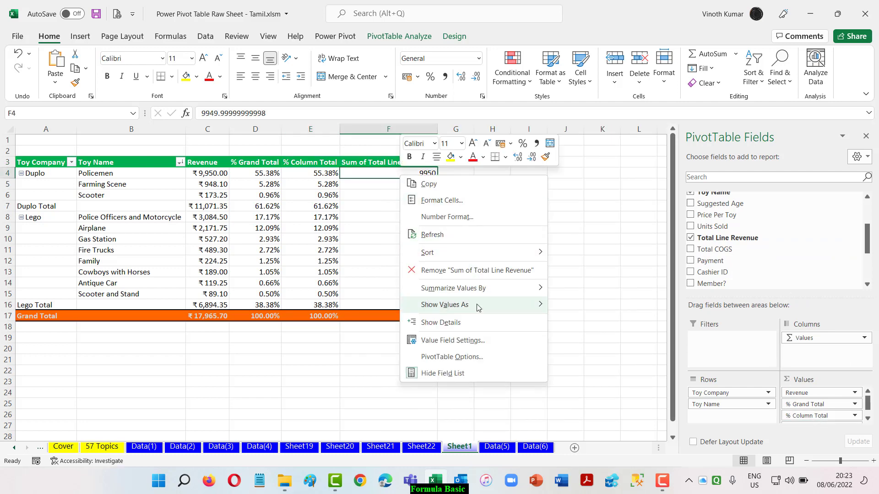
{"action": "mouse_move", "coordinate": [477, 305]}
{"action": "left_click", "coordinate": [592, 257]}
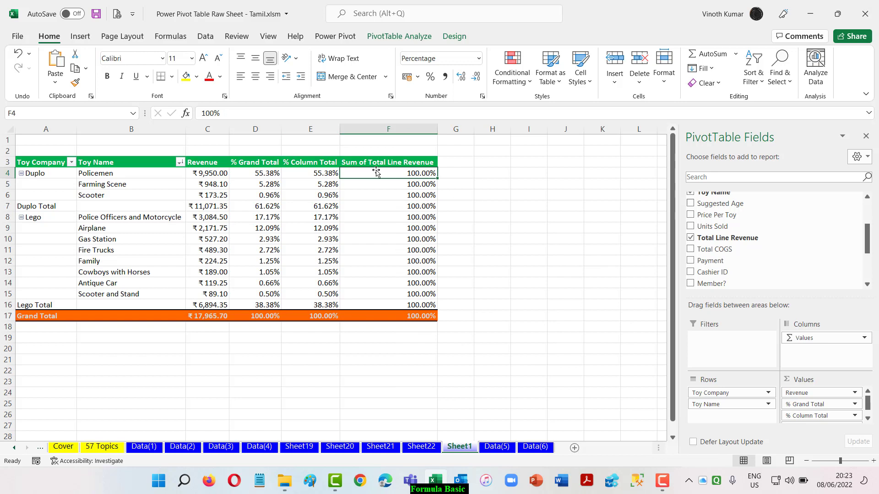
{"action": "left_click_drag", "start_coordinate": [100, 174], "coordinate": [373, 172]}
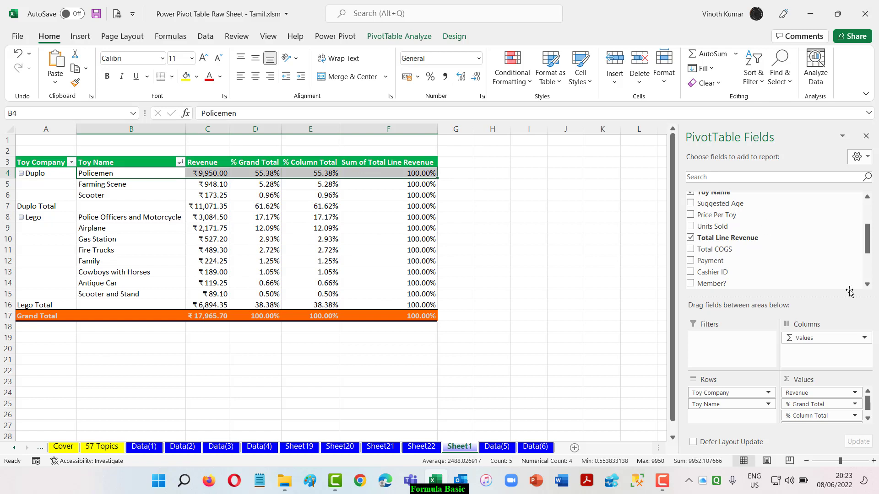
{"action": "left_click_drag", "start_coordinate": [802, 343], "coordinate": [646, 302]}
{"action": "left_click_drag", "start_coordinate": [717, 393], "coordinate": [831, 353]}
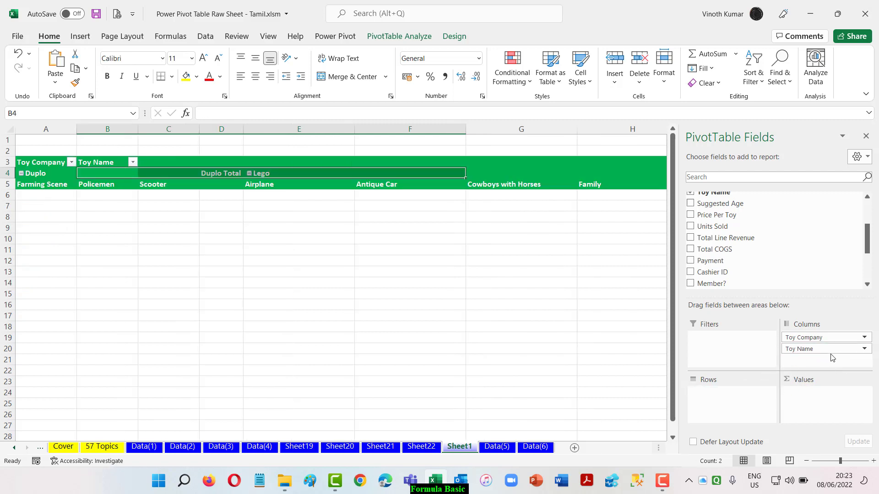
{"action": "left_click_drag", "start_coordinate": [743, 239], "coordinate": [807, 390]}
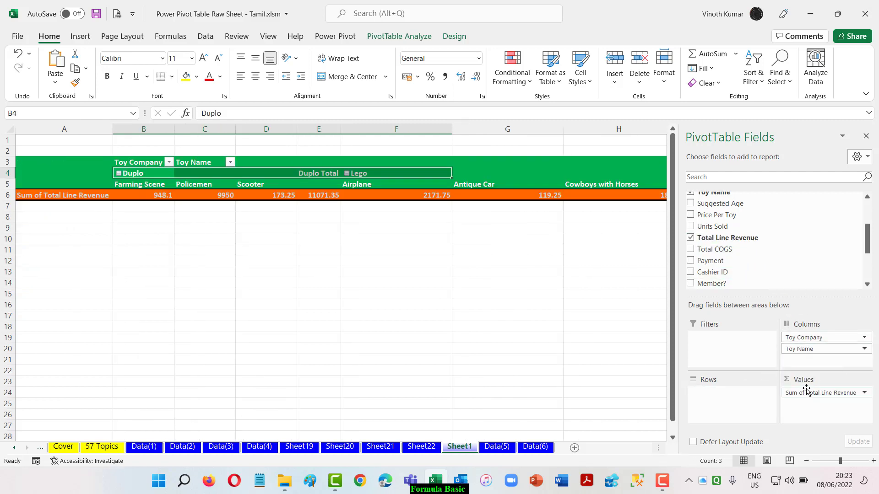
{"action": "key", "text": "ctrl+z"}
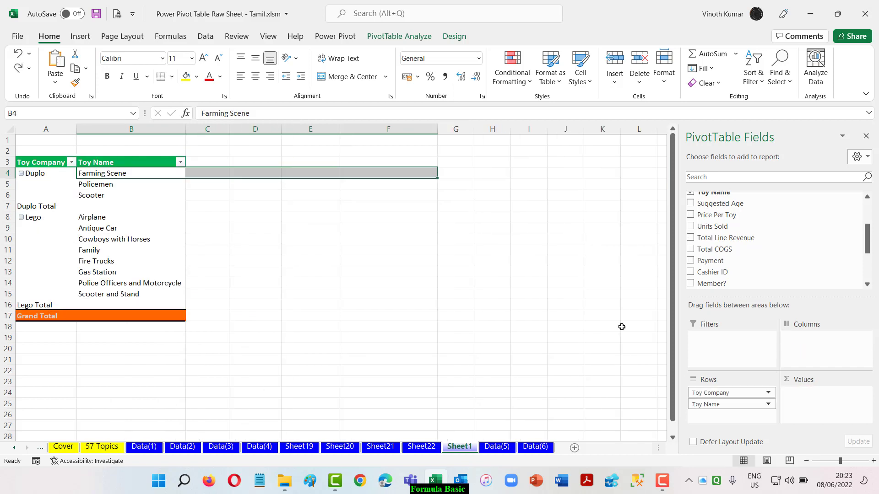
{"action": "left_click", "coordinate": [620, 316]}
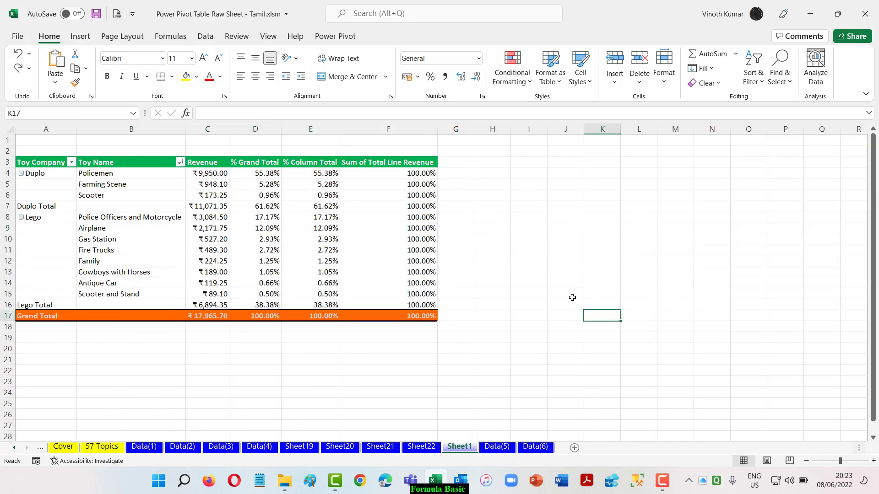
Step: Move Toy Company from the PivotTable rows to the columns and remove Toy Name from the rows
{"action": "left_click", "coordinate": [382, 205]}
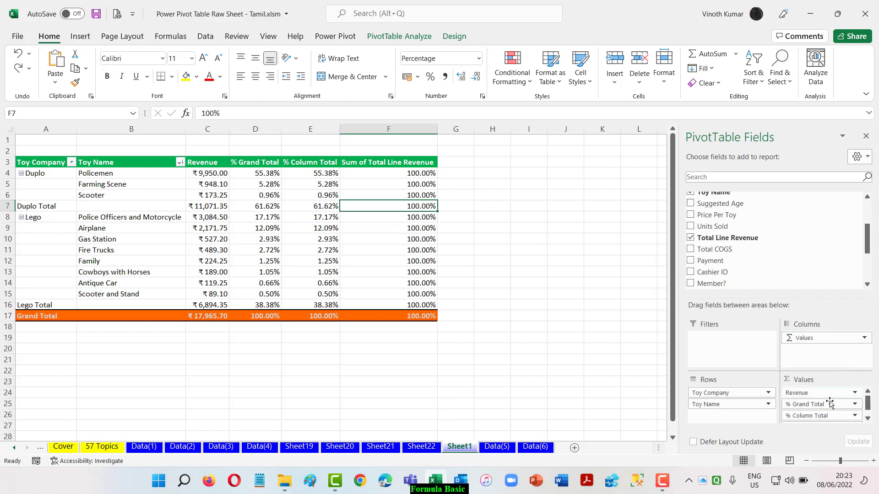
{"action": "left_click_drag", "start_coordinate": [730, 392], "coordinate": [827, 350]}
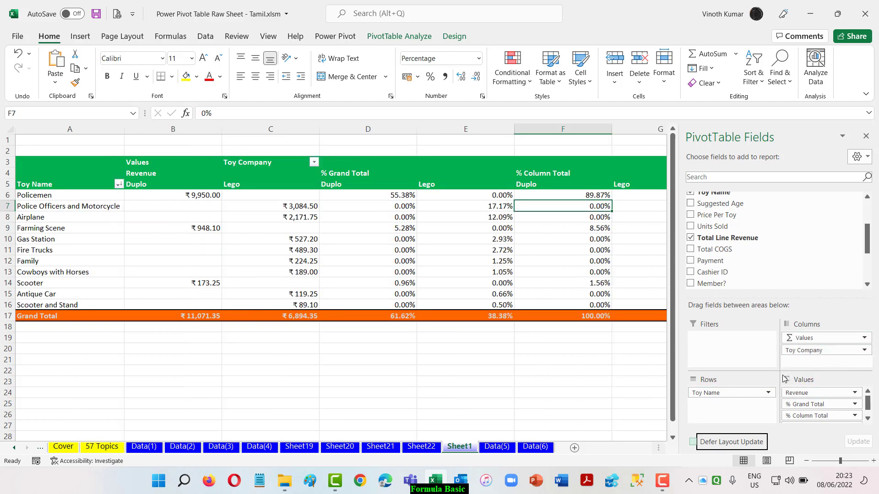
{"action": "left_click_drag", "start_coordinate": [733, 392], "coordinate": [645, 400]}
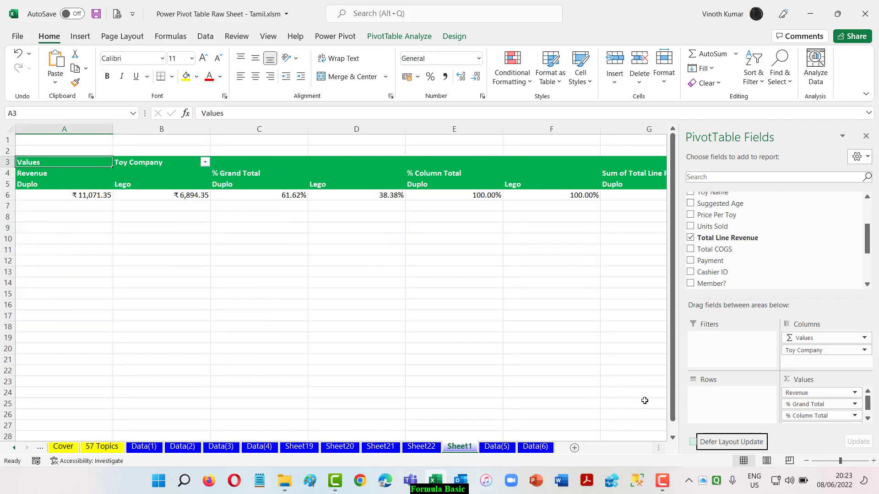
Step: Examine the grand, column and row total percentages for each toy company across row 6
{"action": "left_click", "coordinate": [87, 194]}
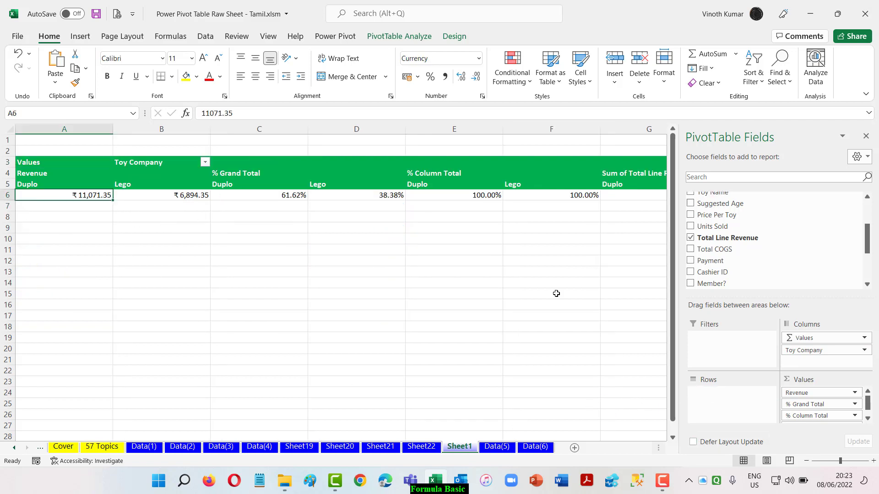
{"action": "key", "text": "Right"}
{"action": "key", "text": "Right"}
{"action": "key", "text": "Right"}
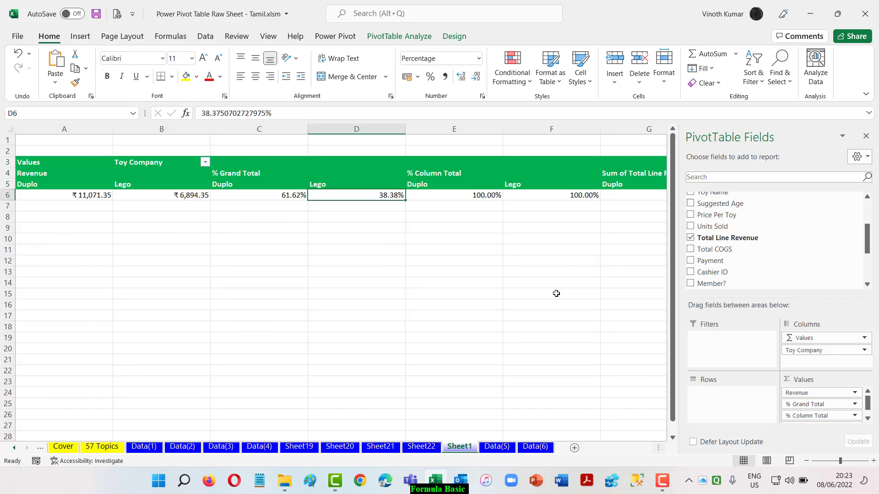
{"action": "key", "text": "Right"}
{"action": "key", "text": "Right"}
{"action": "key", "text": "Right"}
{"action": "key", "text": "Right"}
{"action": "key", "text": "Right"}
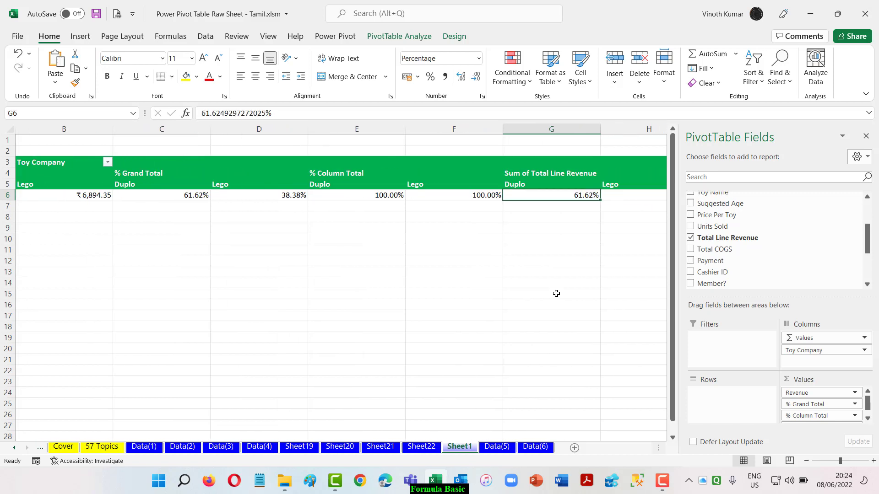
{"action": "key", "text": "Right"}
{"action": "key", "text": "Left"}
{"action": "key", "text": "Left"}
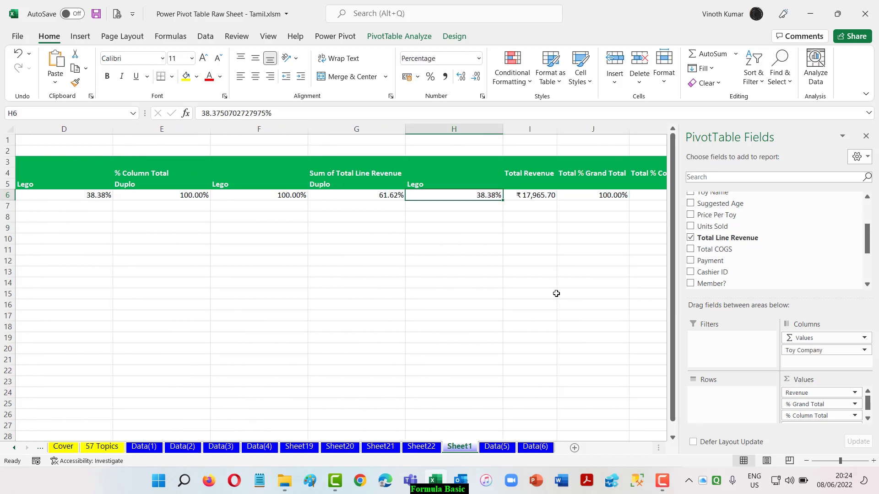
{"action": "key", "text": "Right"}
{"action": "key", "text": "Right"}
{"action": "key", "text": "Right"}
{"action": "key", "text": "Right"}
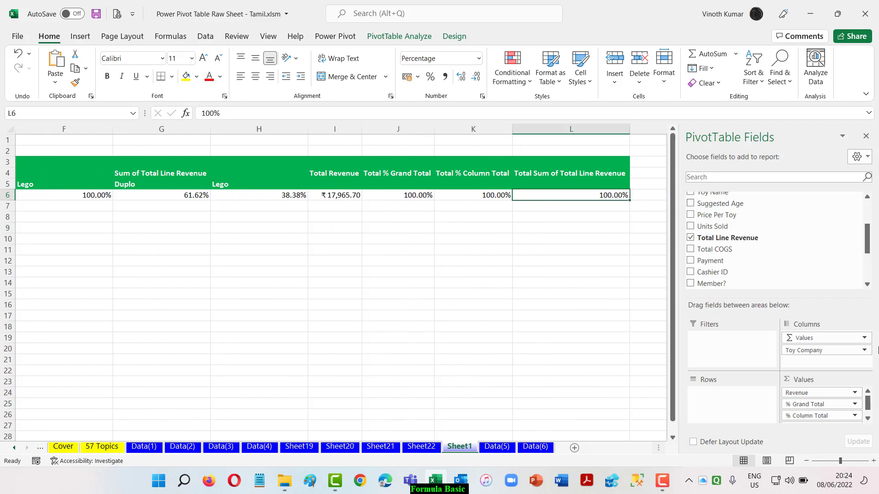
Step: Move Toy Company back to the PivotTable rows and add Toy Name below it
{"action": "left_click_drag", "start_coordinate": [804, 351], "coordinate": [728, 394]}
{"action": "scroll", "coordinate": [727, 250], "scroll_direction": "up", "scroll_amount": 2}
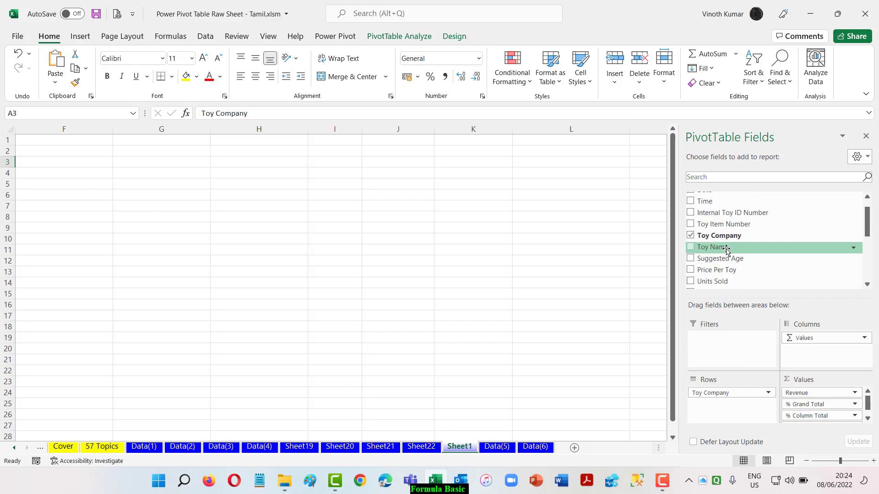
{"action": "left_click_drag", "start_coordinate": [727, 251], "coordinate": [732, 405]}
{"action": "left_click", "coordinate": [570, 399]}
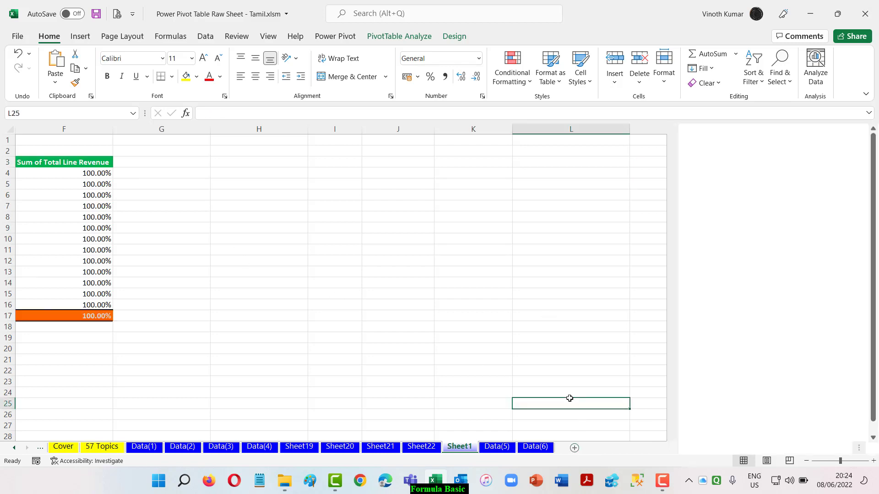
{"action": "key", "text": "Left"}
{"action": "key", "text": "Left"}
{"action": "key", "text": "Left"}
{"action": "key", "text": "Left"}
{"action": "key", "text": "Left"}
{"action": "key", "text": "Left"}
{"action": "key", "text": "Left"}
{"action": "key", "text": "Left"}
{"action": "key", "text": "Left"}
{"action": "key", "text": "Left"}
{"action": "key", "text": "Left"}
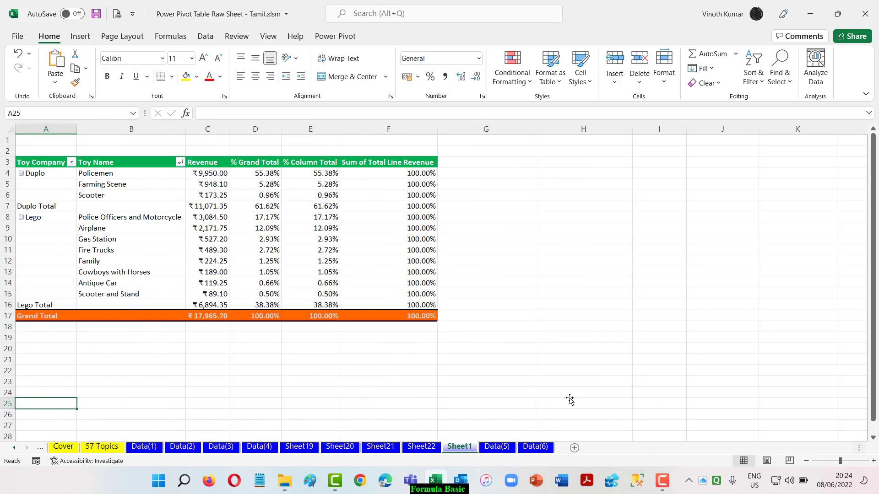
Step: Create a PivotTable on a new sheet from the Data(5) range A13:R1013, basing it on the existing report PivotTable41 in Sheet19
{"action": "left_click", "coordinate": [498, 447]}
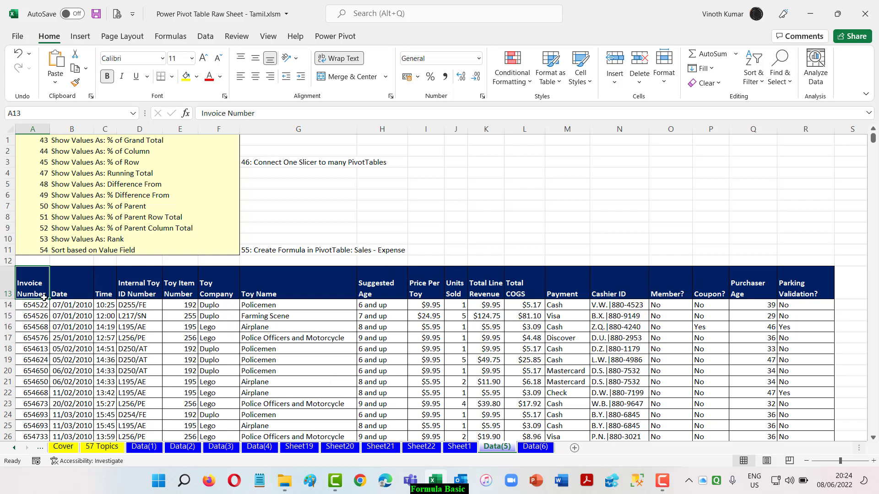
{"action": "key", "text": "alt+d"}
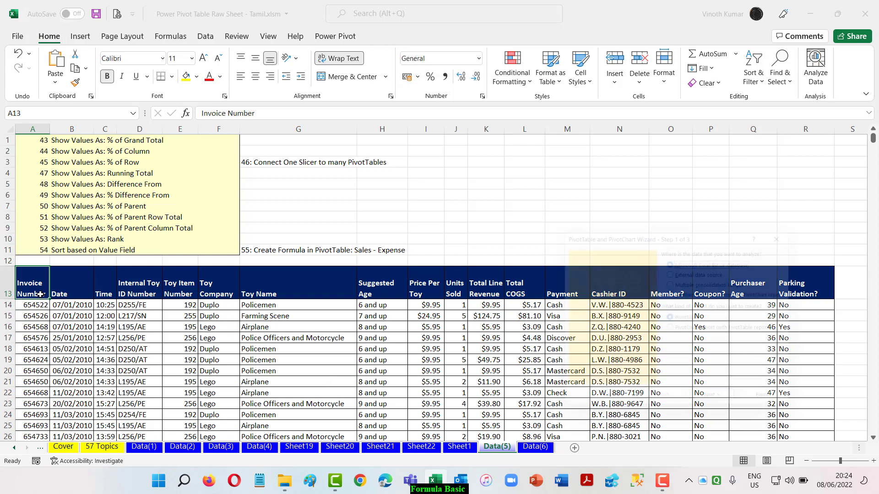
{"action": "key", "text": "p"}
{"action": "key", "text": "Return"}
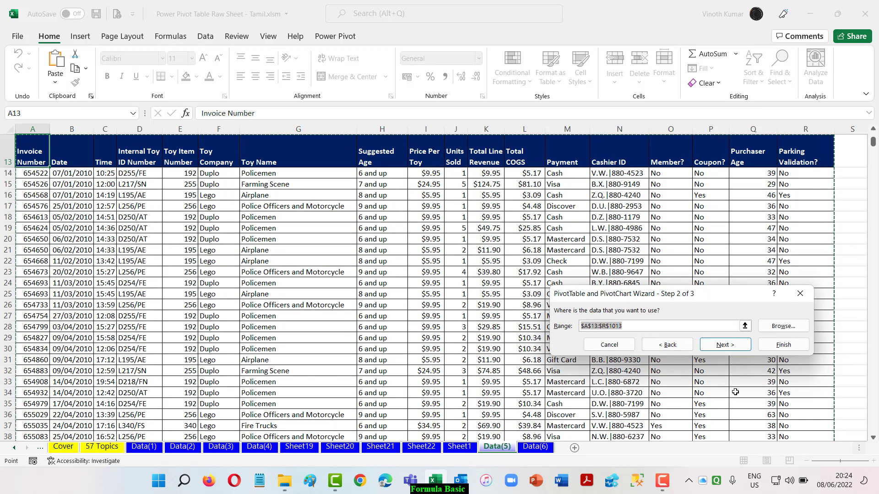
{"action": "left_click", "coordinate": [731, 345]}
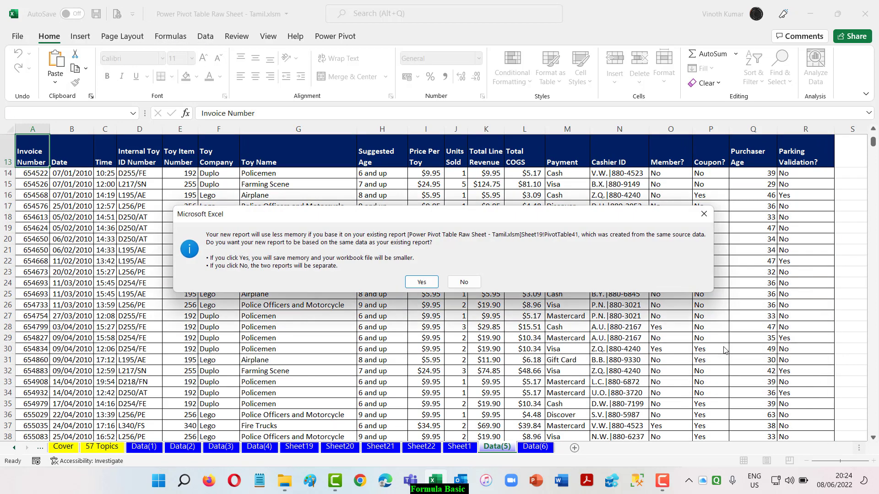
{"action": "left_click", "coordinate": [428, 284]}
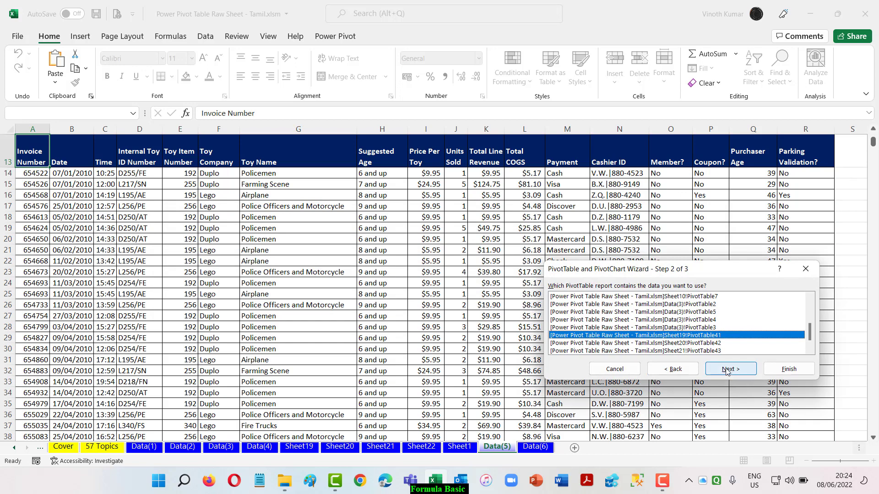
{"action": "left_click", "coordinate": [727, 370]}
{"action": "left_click", "coordinate": [821, 385]}
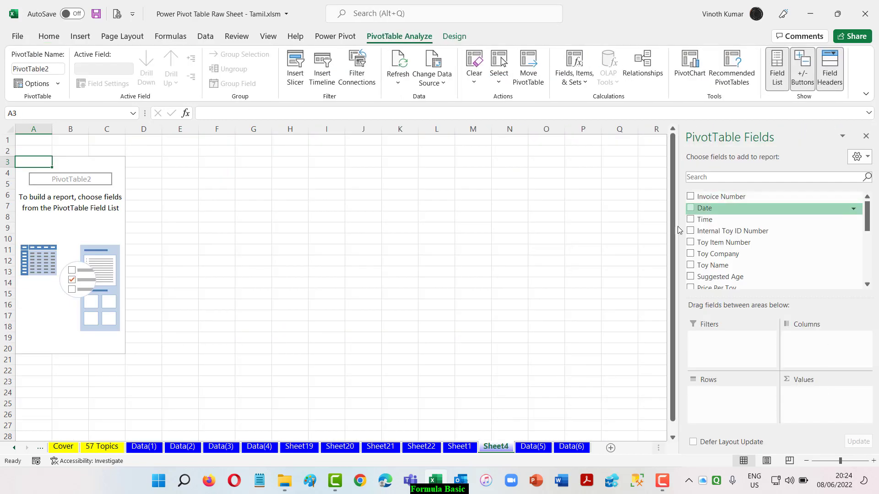
Step: Add Toy Company and Toy Name to the new PivotTable's rows and Total Line Revenue to its values
{"action": "left_click", "coordinate": [690, 254]}
{"action": "left_click", "coordinate": [691, 268]}
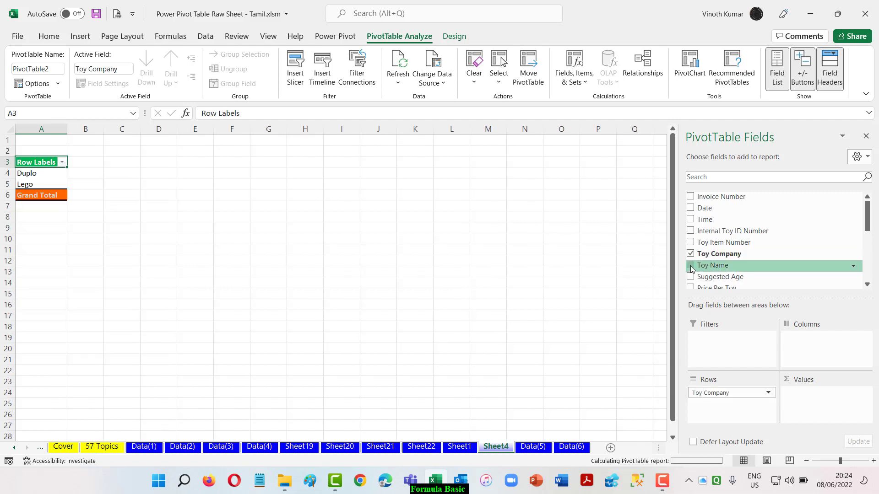
{"action": "scroll", "coordinate": [765, 255], "scroll_direction": "down", "scroll_amount": 2}
{"action": "left_click_drag", "start_coordinate": [734, 257], "coordinate": [796, 404]}
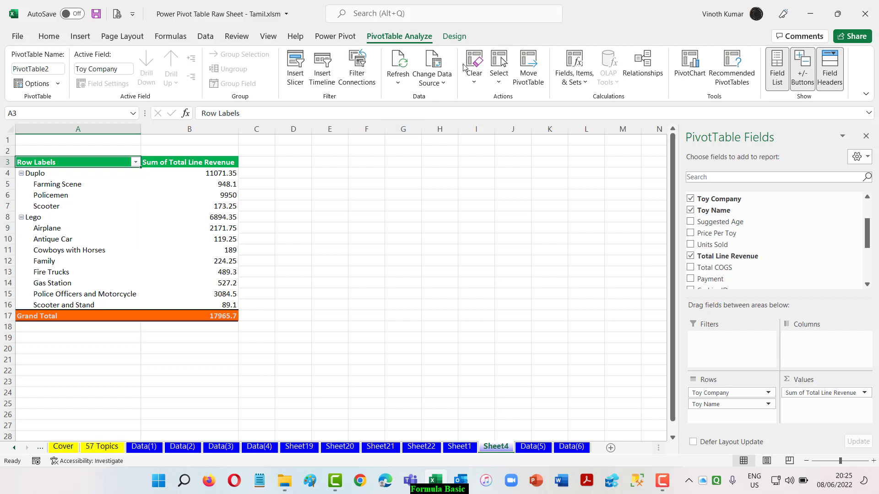
Step: Show the PivotTable's report layout in tabular form
{"action": "left_click", "coordinate": [455, 36]}
{"action": "left_click", "coordinate": [87, 66]}
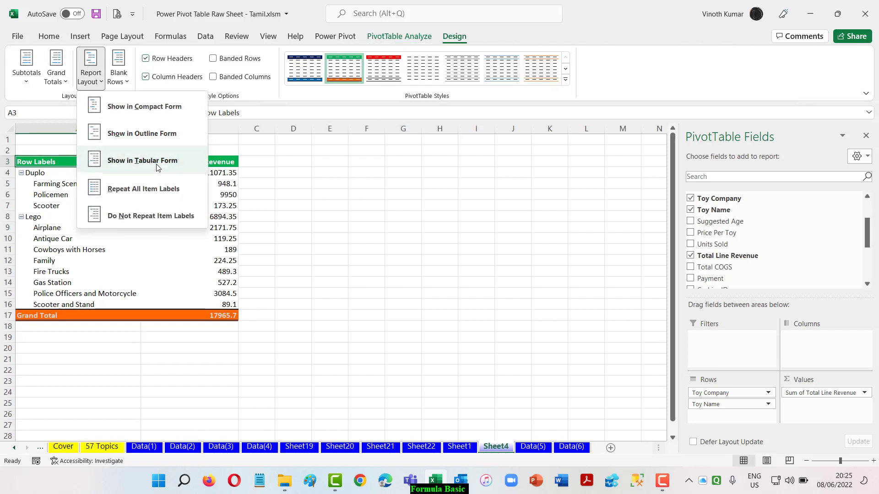
{"action": "left_click", "coordinate": [137, 160]}
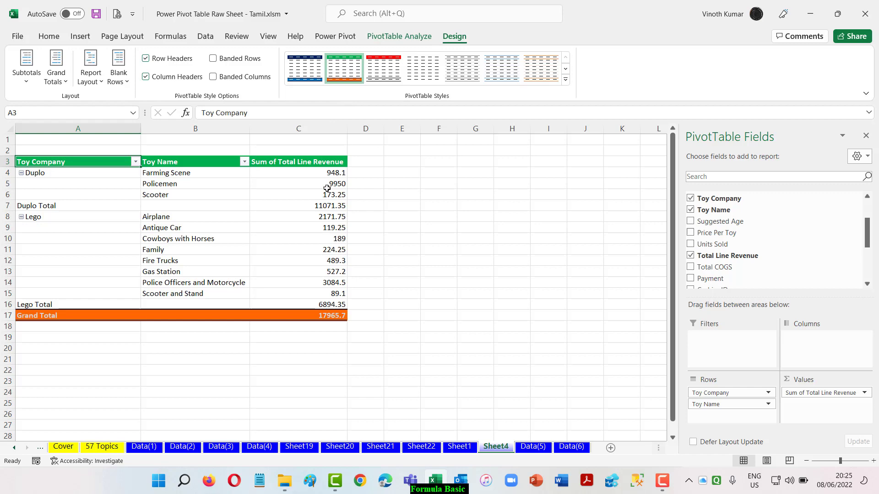
Step: Format the Sum of Total Line Revenue values as Accounting with the ₹ symbol and two decimal places
{"action": "right_click", "coordinate": [309, 173]}
{"action": "left_click", "coordinate": [349, 219]}
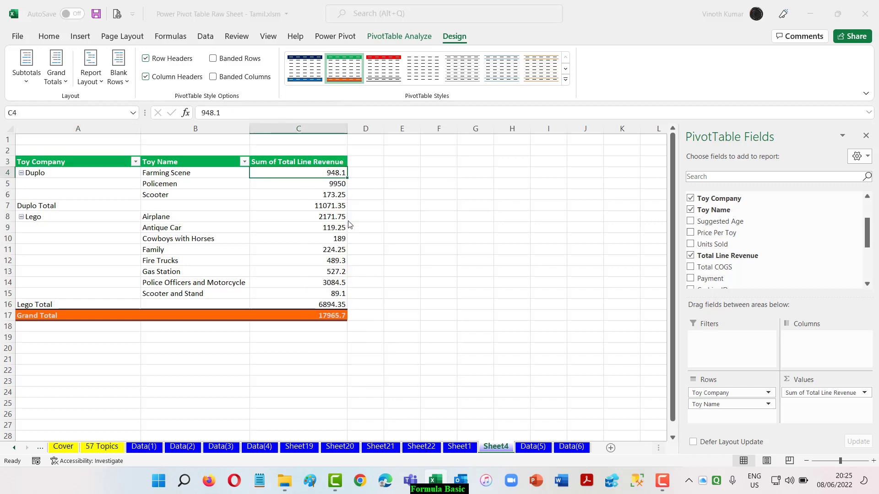
{"action": "left_click", "coordinate": [221, 147]}
{"action": "left_click", "coordinate": [414, 345]}
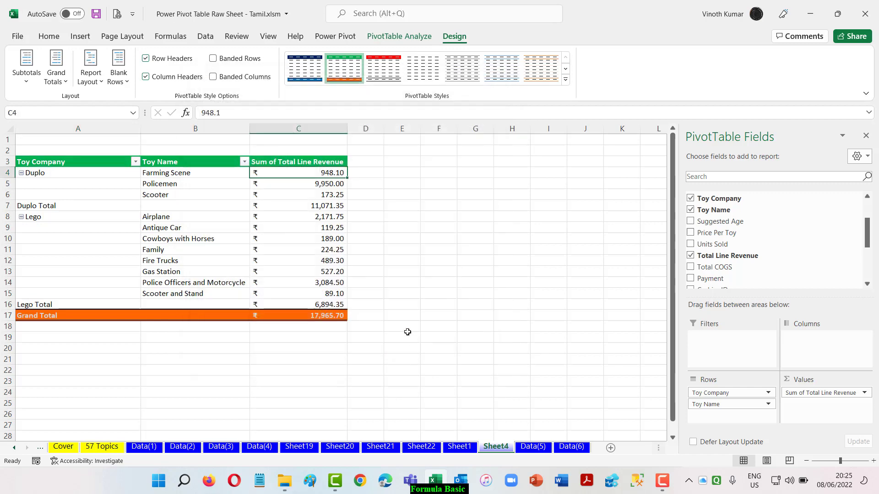
{"action": "left_click", "coordinate": [472, 272]}
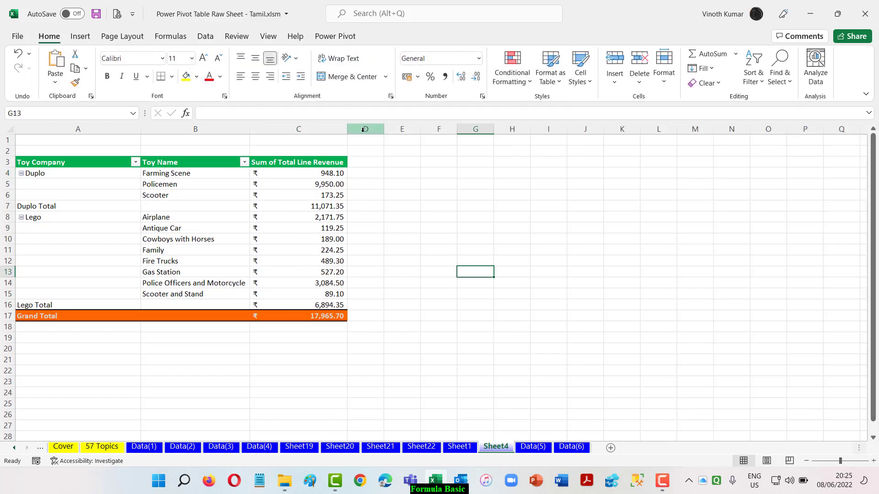
Step: Add Total Line Revenue to the values a second time and rename the two value columns Revenue and Running Total
{"action": "left_click", "coordinate": [295, 176]}
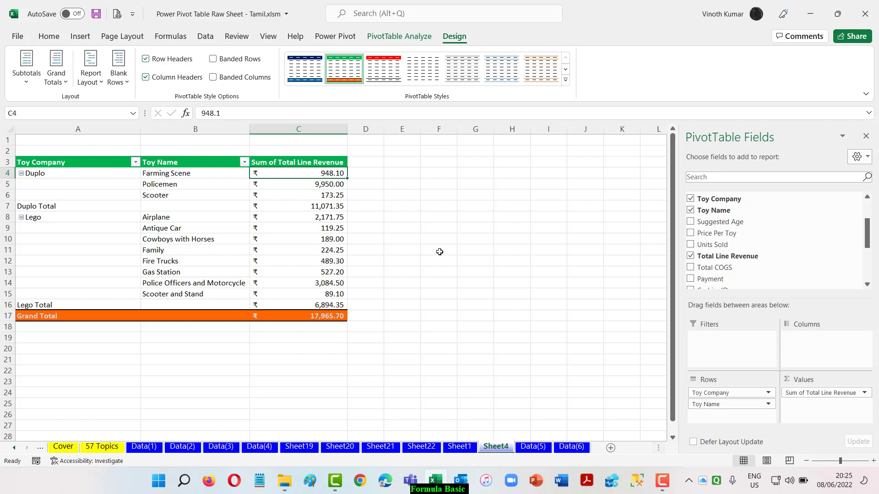
{"action": "left_click_drag", "start_coordinate": [728, 256], "coordinate": [817, 412]}
{"action": "left_click", "coordinate": [298, 163]}
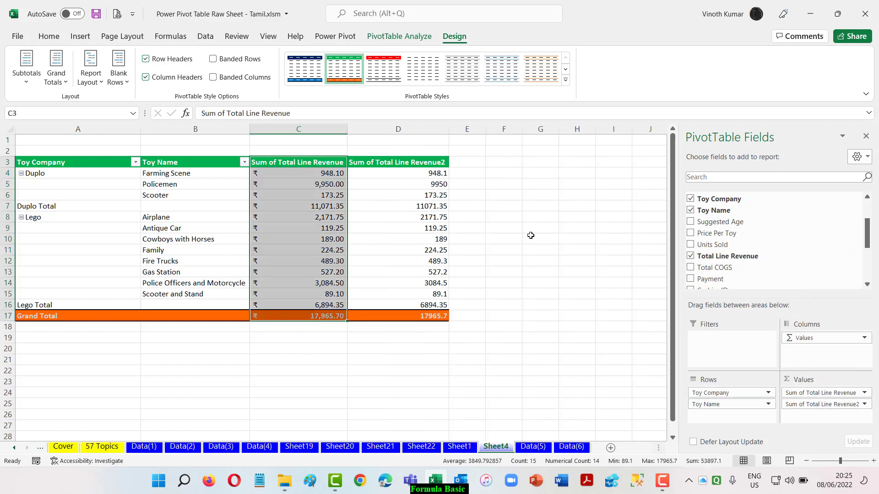
{"action": "type", "text": "Re"}
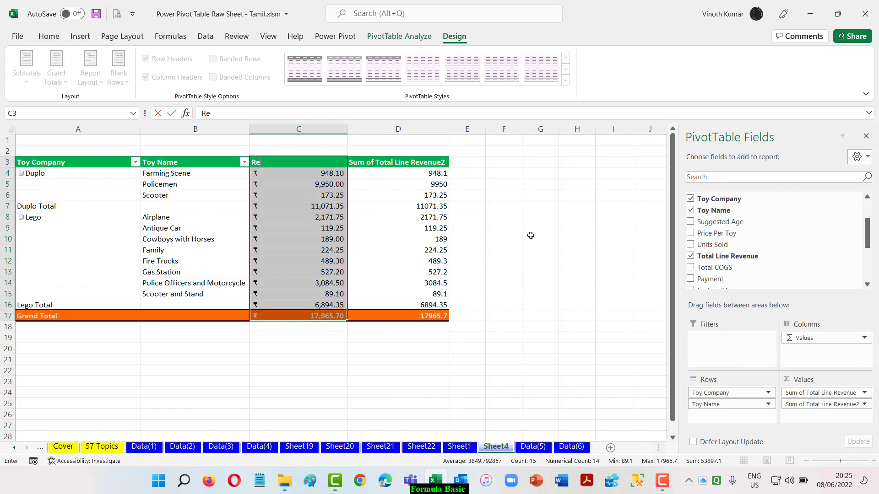
{"action": "type", "text": "venue"}
{"action": "key", "text": "Return"}
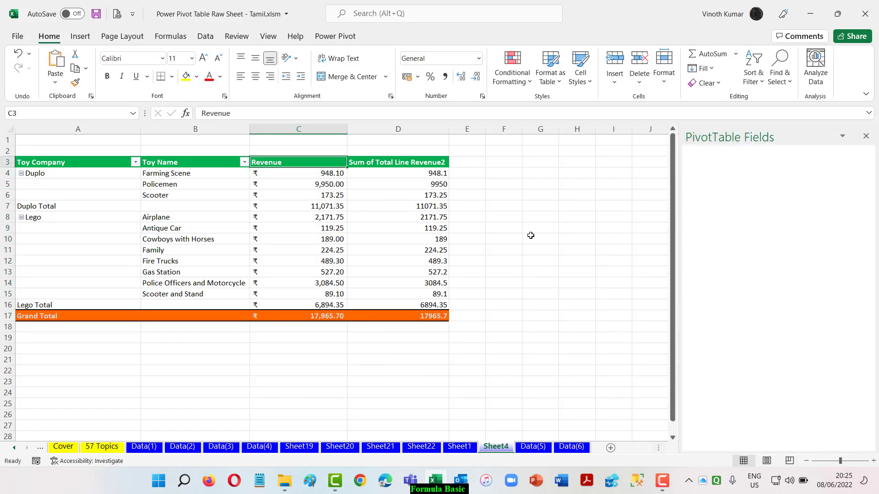
{"action": "key", "text": "Right"}
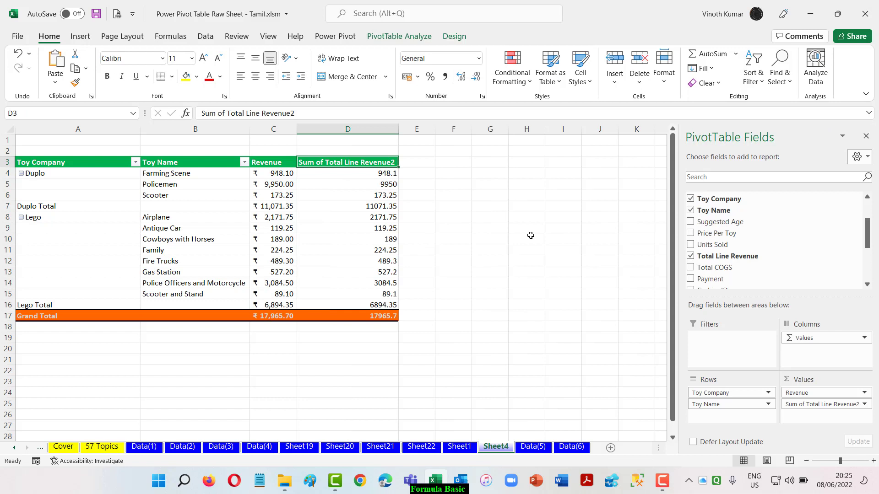
{"action": "type", "text": "Run"}
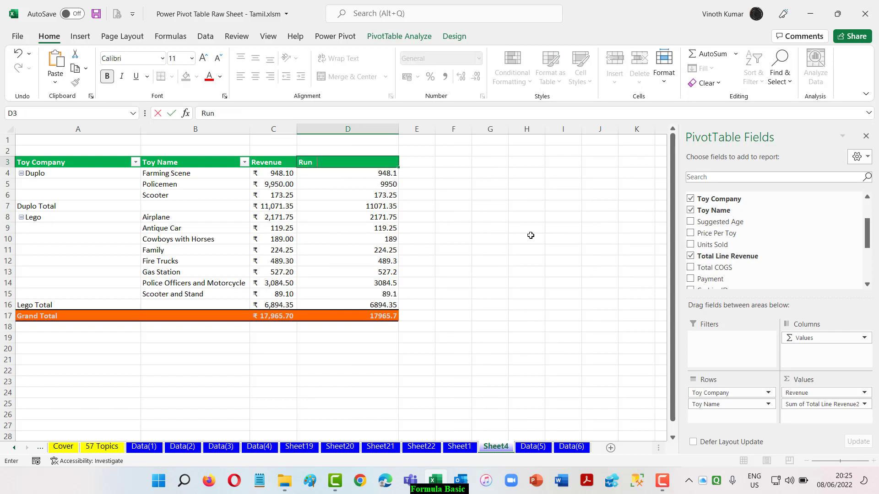
{"action": "type", "text": "ning Total"}
{"action": "key", "text": "Return"}
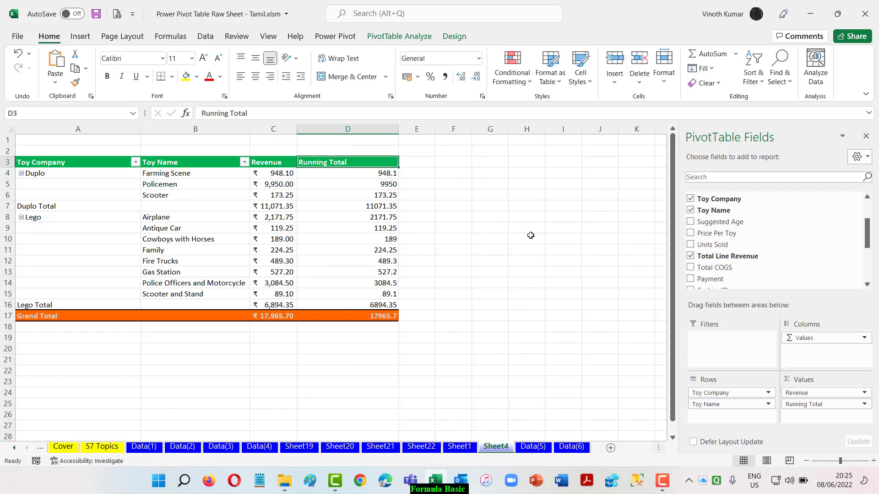
Step: Show the Running Total column's values as Running Total In with Toy Name as the base field
{"action": "left_click", "coordinate": [317, 174]}
{"action": "right_click", "coordinate": [317, 174]}
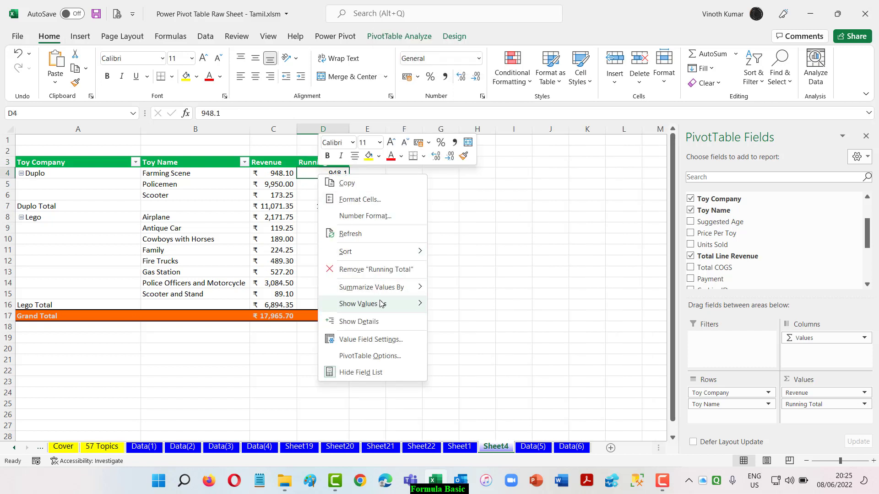
{"action": "mouse_move", "coordinate": [381, 304]}
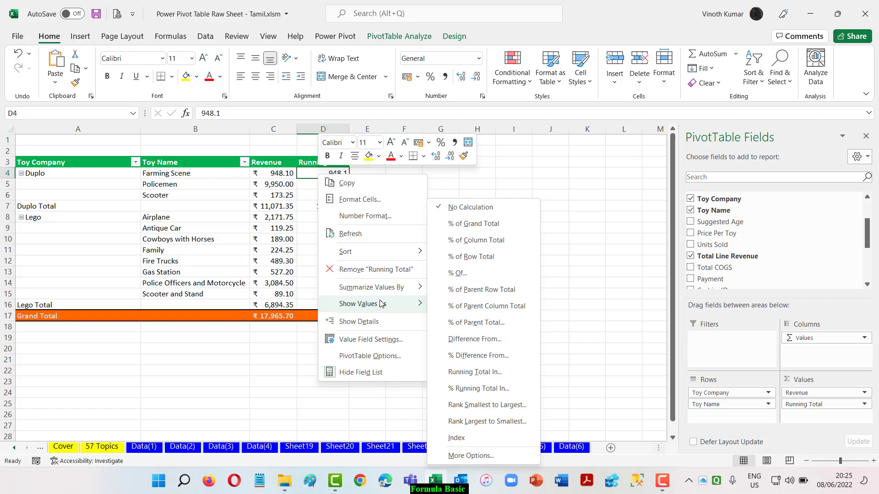
{"action": "left_click", "coordinate": [490, 377]}
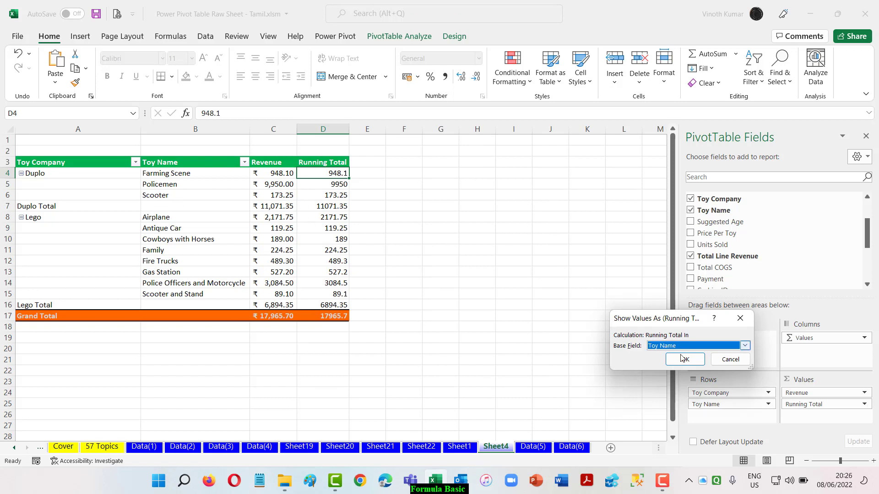
{"action": "left_click", "coordinate": [705, 362]}
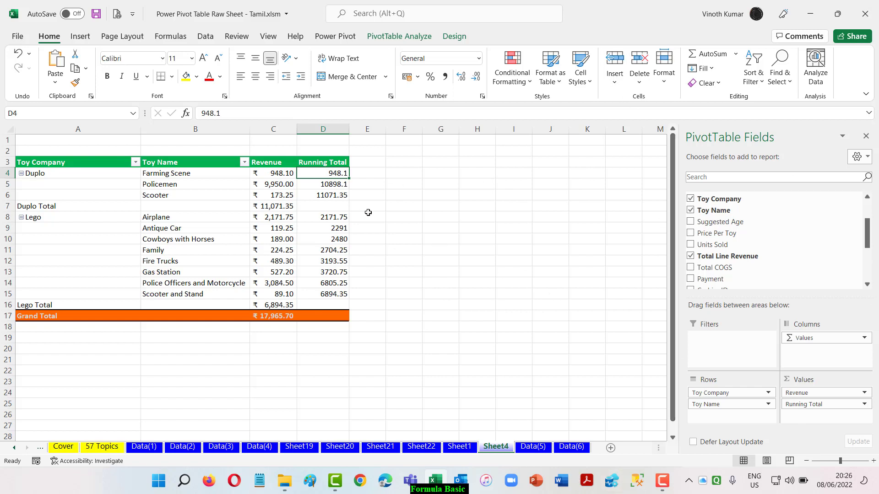
Step: In cell B4 of the Data(5) sheet, extend the topic text to "Show Values As: Running Total & % Running Total"
{"action": "left_click", "coordinate": [534, 447]}
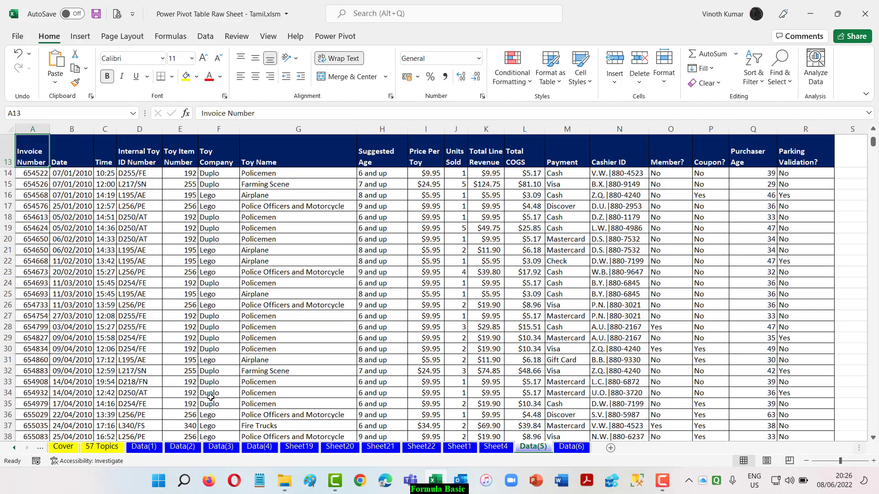
{"action": "scroll", "coordinate": [215, 403], "scroll_direction": "up", "scroll_amount": 4}
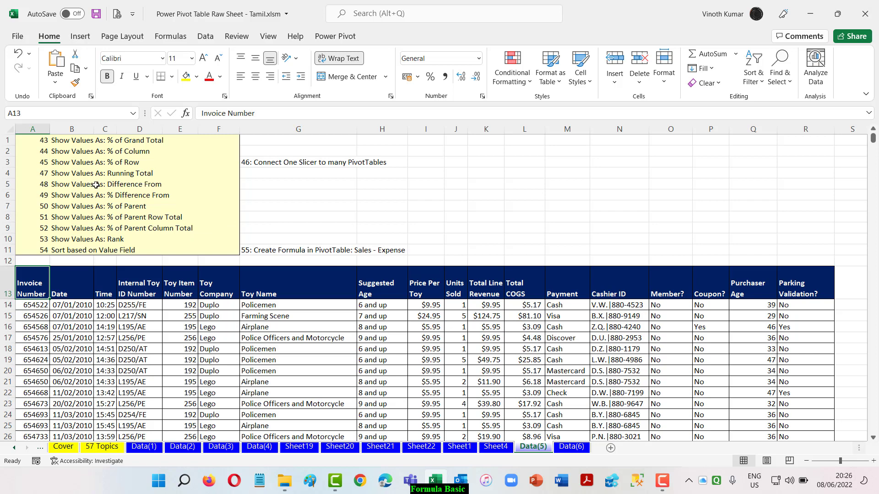
{"action": "left_click", "coordinate": [158, 173]}
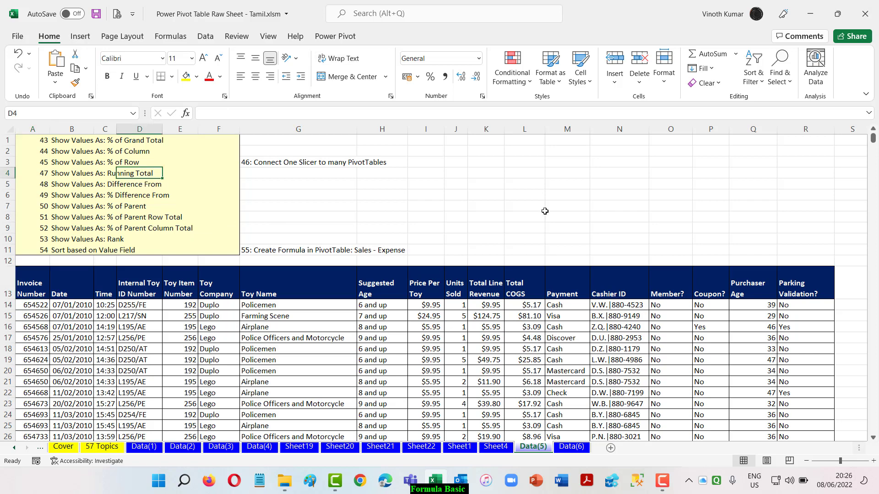
{"action": "key", "text": "Left"}
{"action": "key", "text": "Left"}
{"action": "key", "text": "Left"}
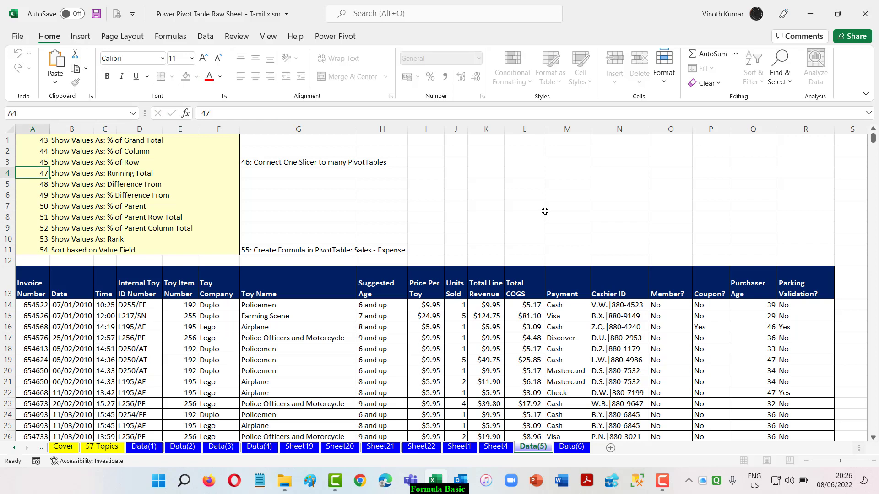
{"action": "key", "text": "Right"}
{"action": "key", "text": "F2"}
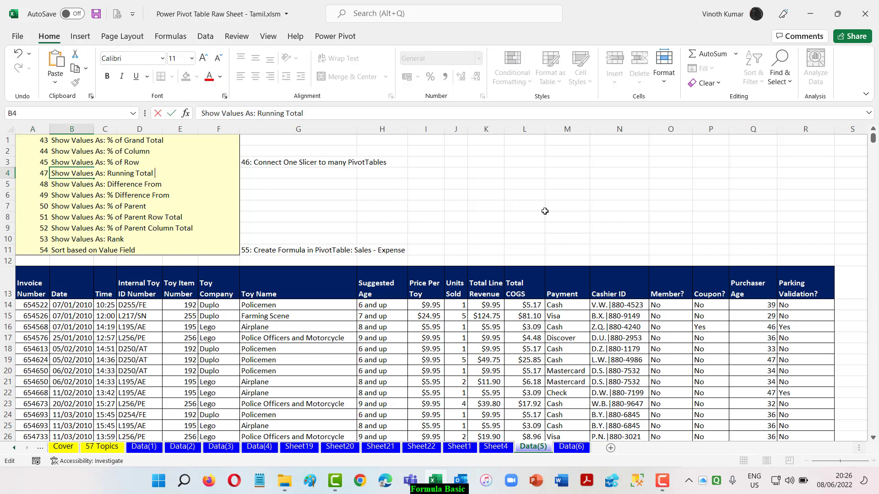
{"action": "type", "text": "% Running Total"}
{"action": "key", "text": "Return"}
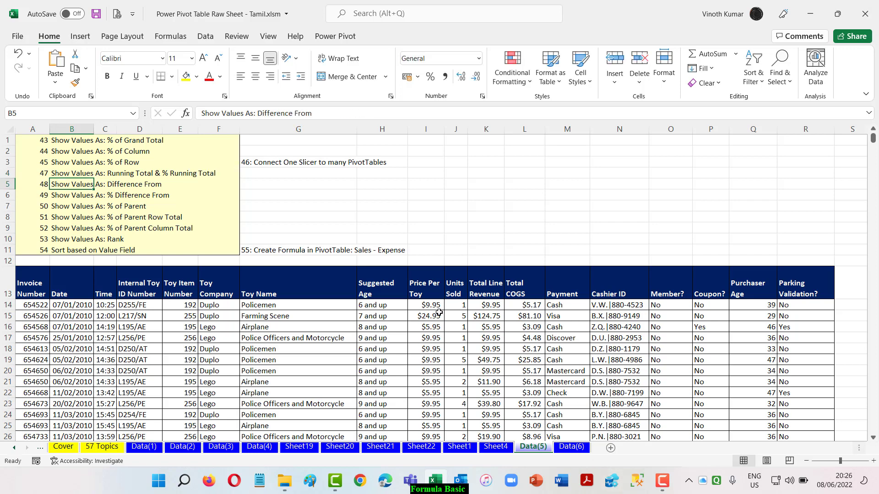
Step: Add Total Line Revenue to the Sheet4 PivotTable's values a third time and rename that column % Running Total
{"action": "left_click", "coordinate": [498, 447]}
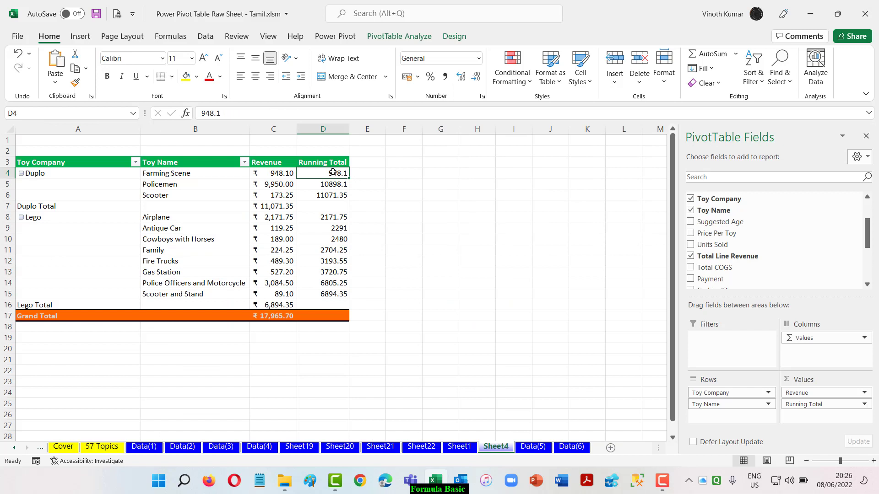
{"action": "left_click_drag", "start_coordinate": [739, 256], "coordinate": [833, 421]}
{"action": "left_click", "coordinate": [401, 161]}
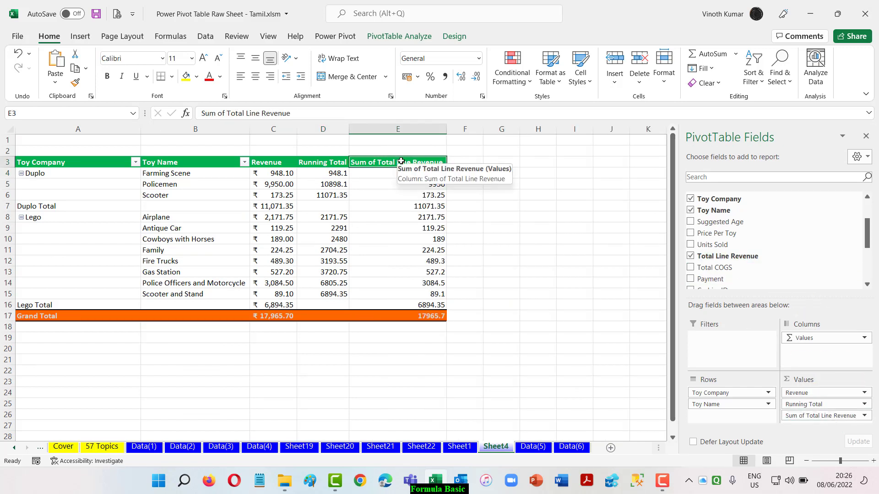
{"action": "type", "text": "% Running Total"}
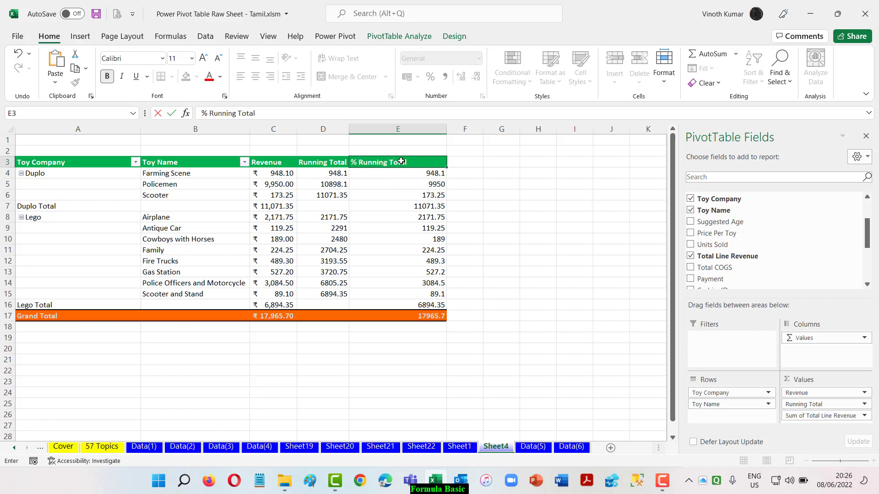
{"action": "key", "text": "Return"}
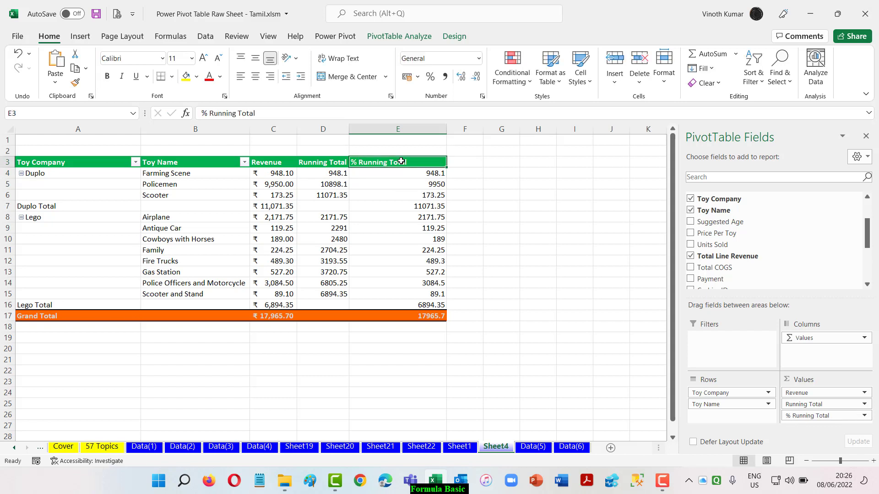
Step: Show the % Running Total column's values as % Running Total In with Toy Name as the base field
{"action": "right_click", "coordinate": [376, 171]}
{"action": "mouse_move", "coordinate": [447, 302]}
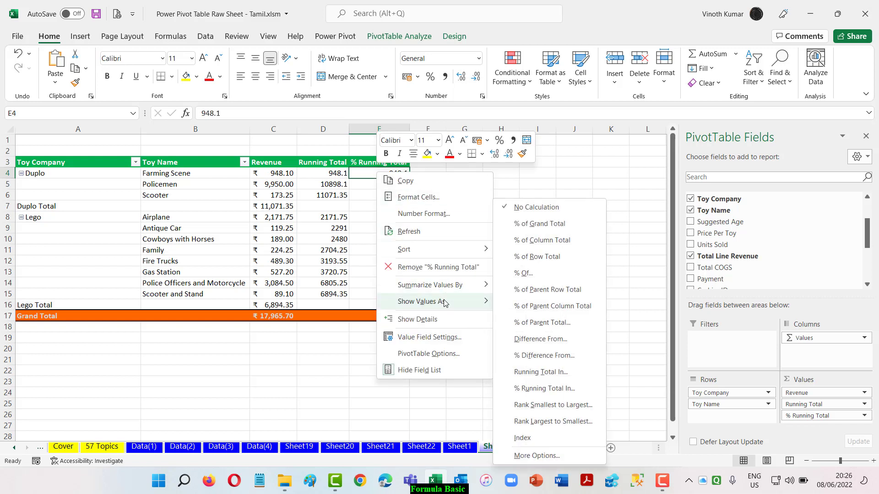
{"action": "left_click", "coordinate": [542, 389]}
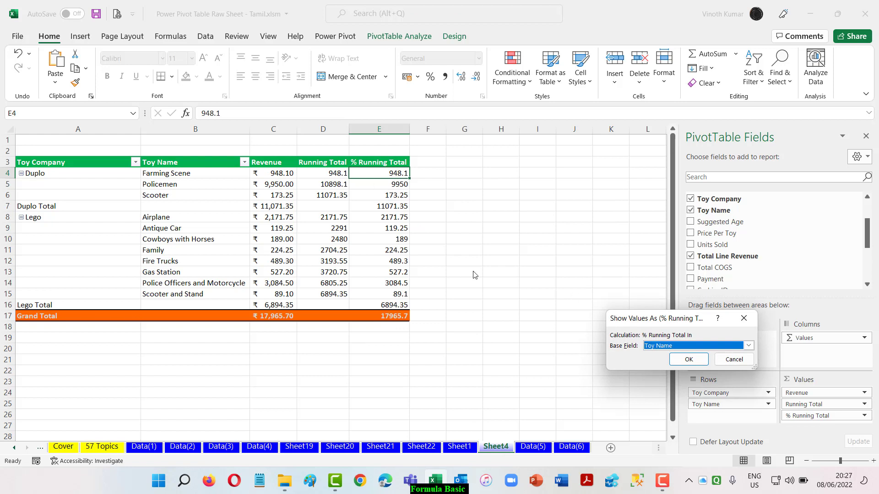
{"action": "left_click", "coordinate": [687, 361]}
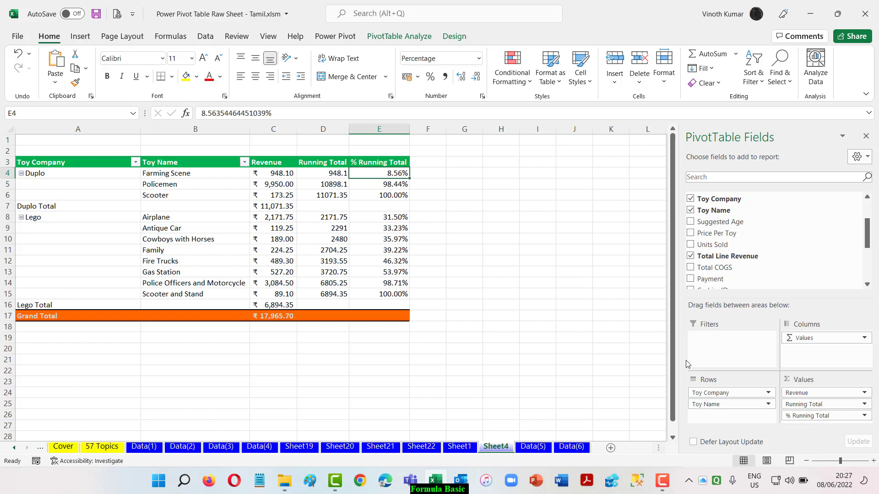
Step: Format the Running Total values as Accounting with the ₹ symbol and two decimal places
{"action": "right_click", "coordinate": [325, 177]}
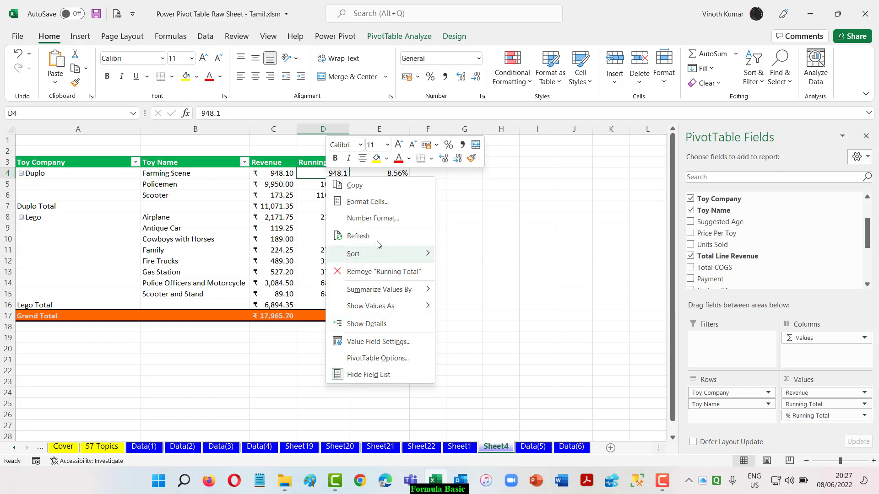
{"action": "left_click", "coordinate": [372, 219]}
{"action": "left_click", "coordinate": [249, 154]}
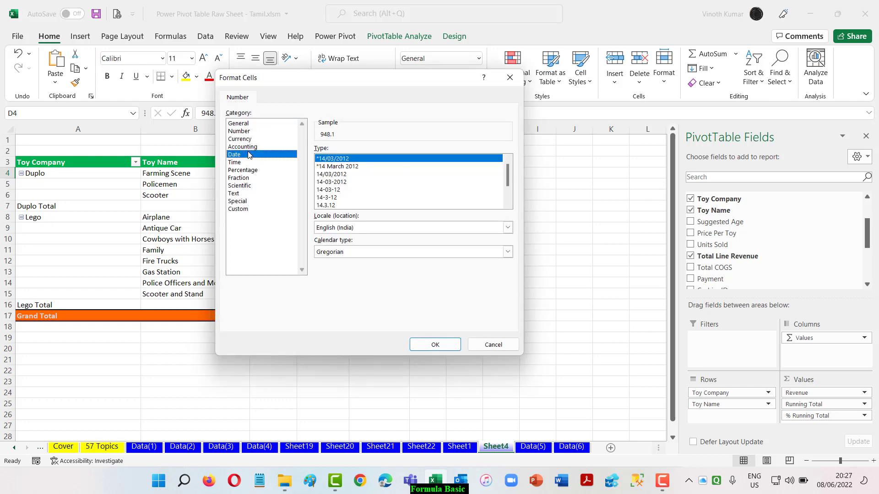
{"action": "left_click", "coordinate": [243, 146]}
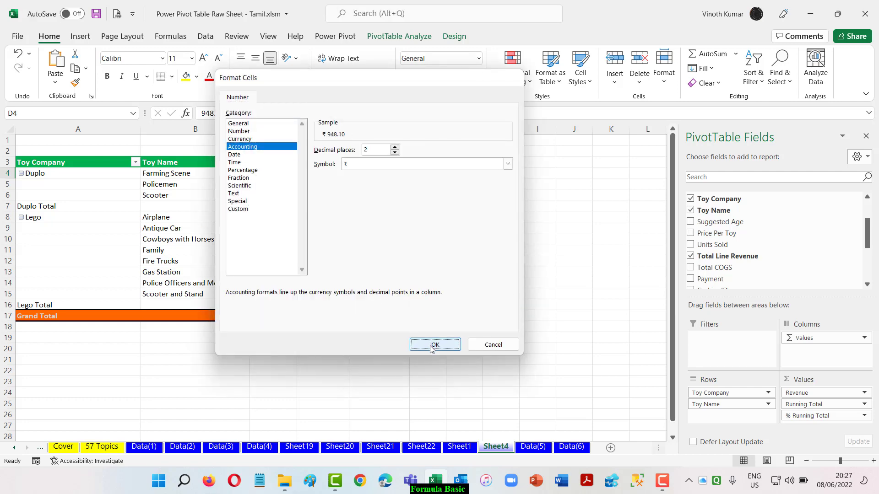
{"action": "left_click", "coordinate": [433, 347]}
{"action": "left_click", "coordinate": [471, 285]}
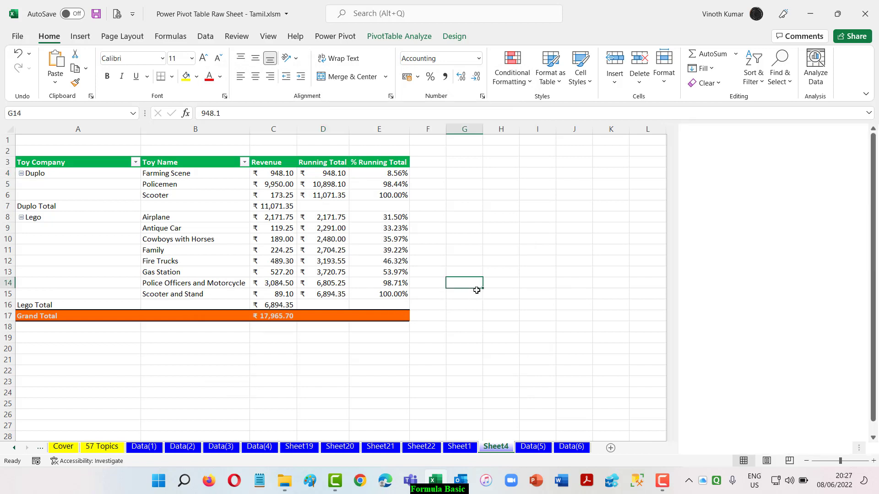
{"action": "left_click", "coordinate": [375, 177]}
{"action": "right_click", "coordinate": [375, 176]}
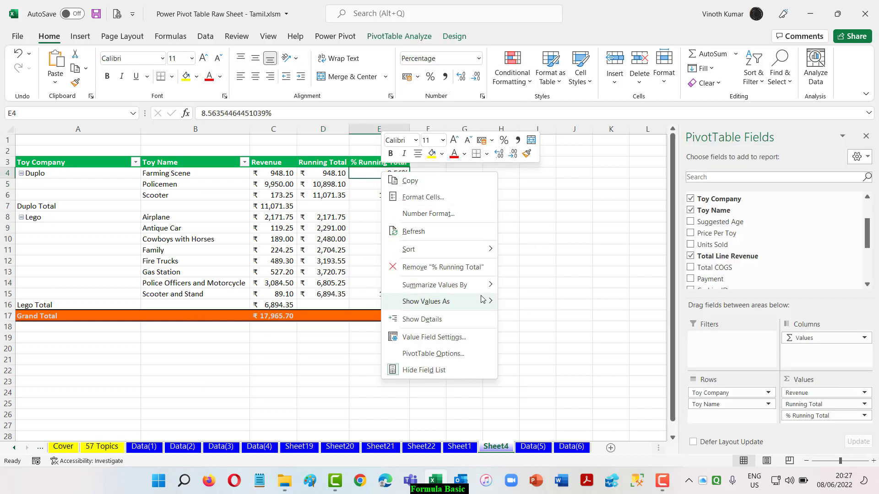
{"action": "left_click", "coordinate": [551, 164]}
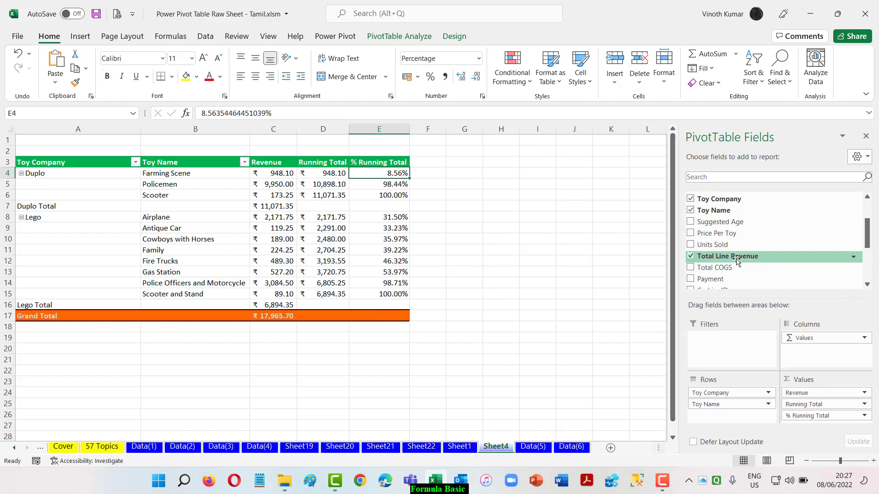
Step: Add Total Line Revenue to the Sheet4 PivotTable's values two more times and rename the first new column Diff
{"action": "left_click_drag", "start_coordinate": [737, 260], "coordinate": [788, 419]}
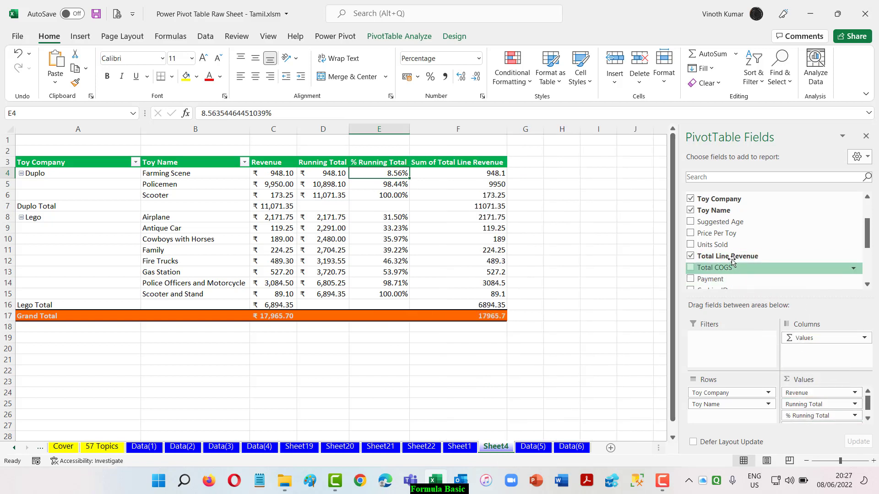
{"action": "left_click_drag", "start_coordinate": [732, 260], "coordinate": [810, 420]}
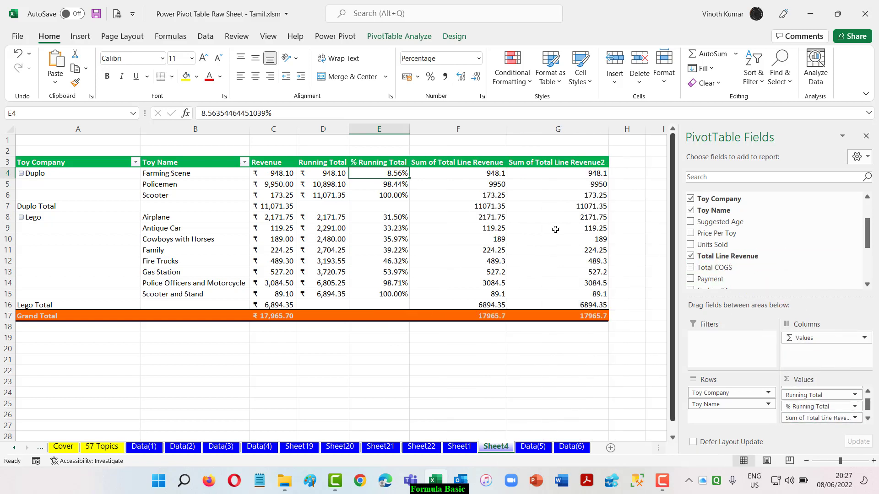
{"action": "left_click", "coordinate": [461, 166]}
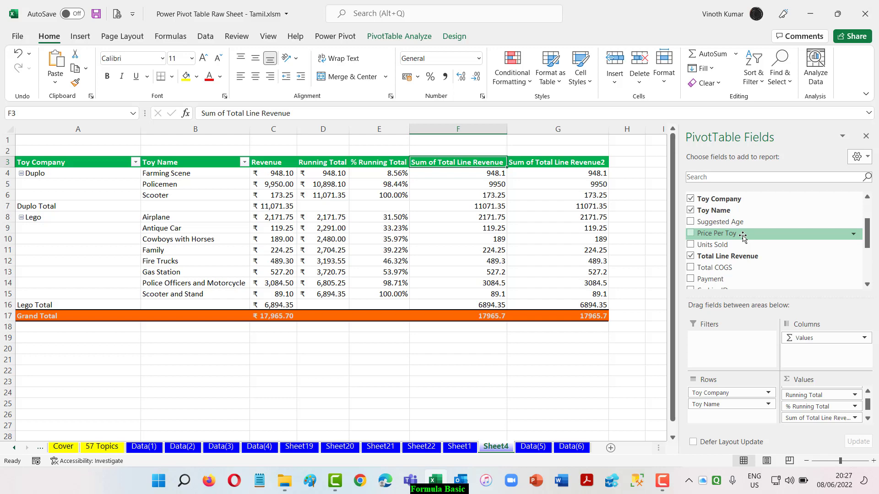
{"action": "type", "text": "Diff"}
{"action": "key", "text": "Return"}
Step: Show the Diff column's values as Difference From, with Toy Name as the base field and (previous) as the base item
{"action": "key", "text": "ctrl+shift+Down"}
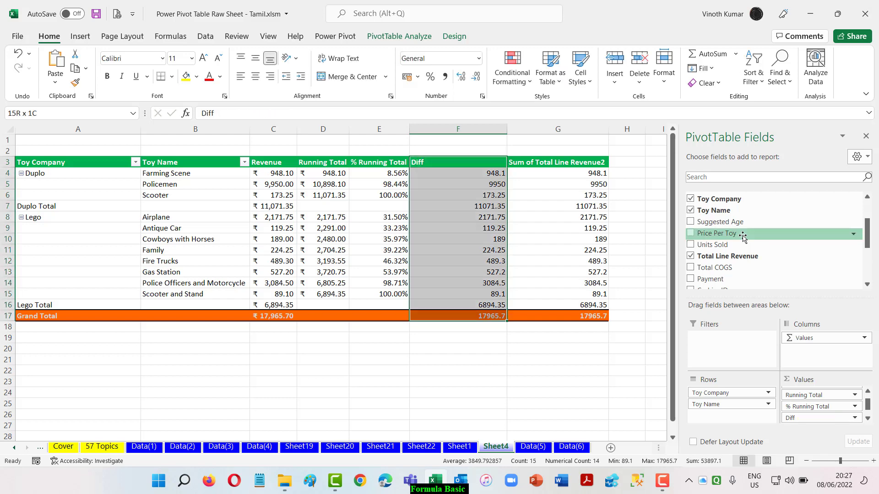
{"action": "right_click", "coordinate": [428, 171]}
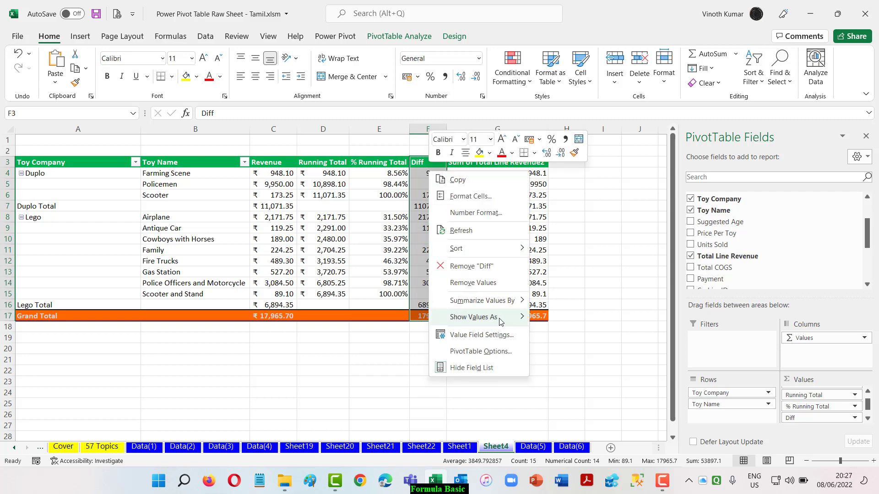
{"action": "mouse_move", "coordinate": [500, 321]}
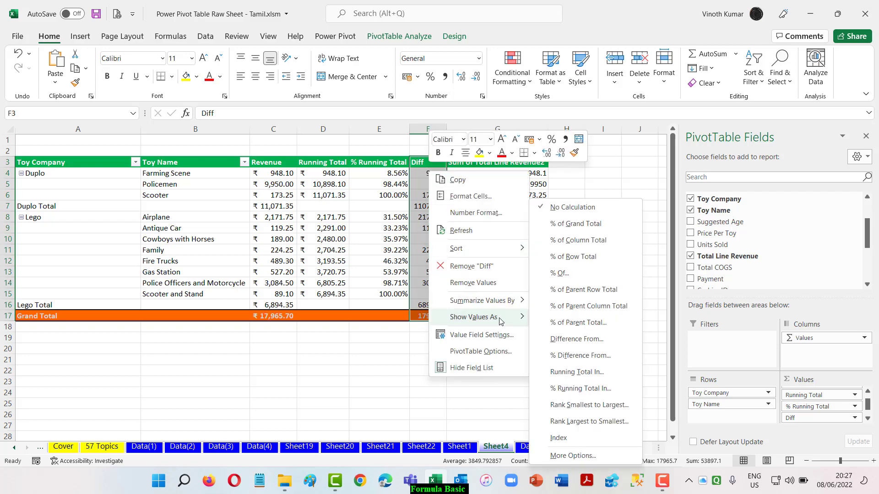
{"action": "left_click", "coordinate": [572, 344]}
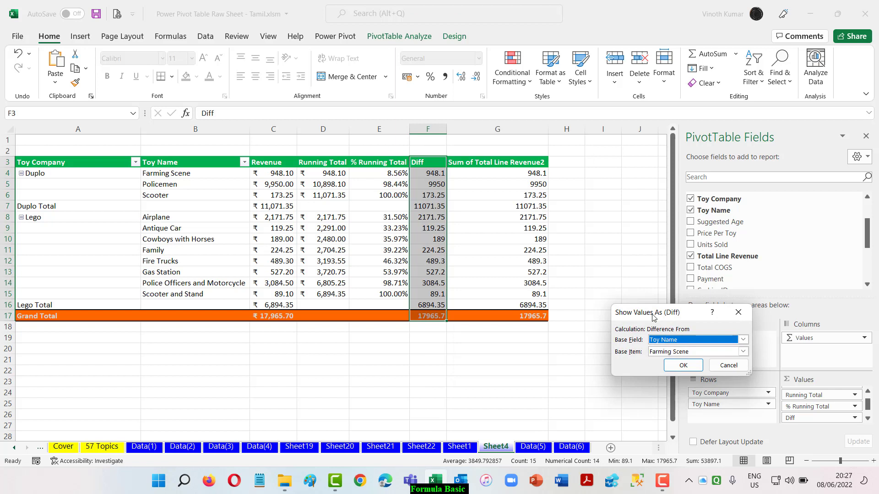
{"action": "left_click_drag", "start_coordinate": [649, 309], "coordinate": [613, 147]}
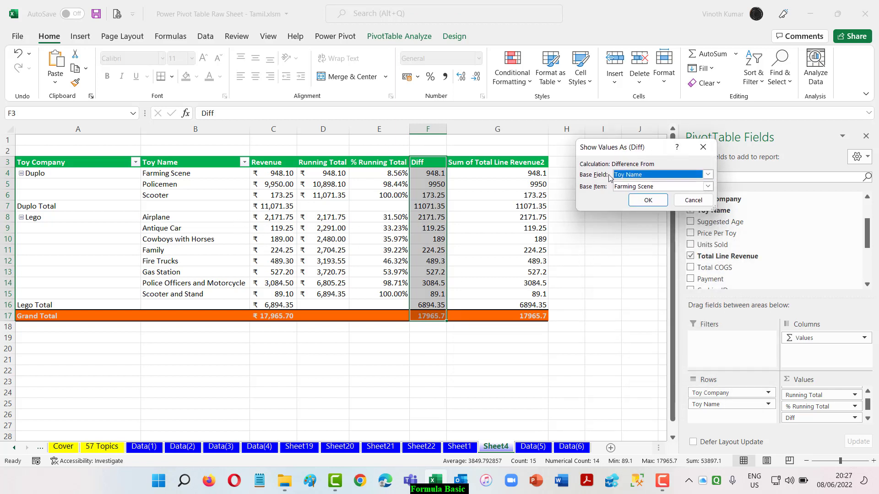
{"action": "left_click", "coordinate": [707, 187]}
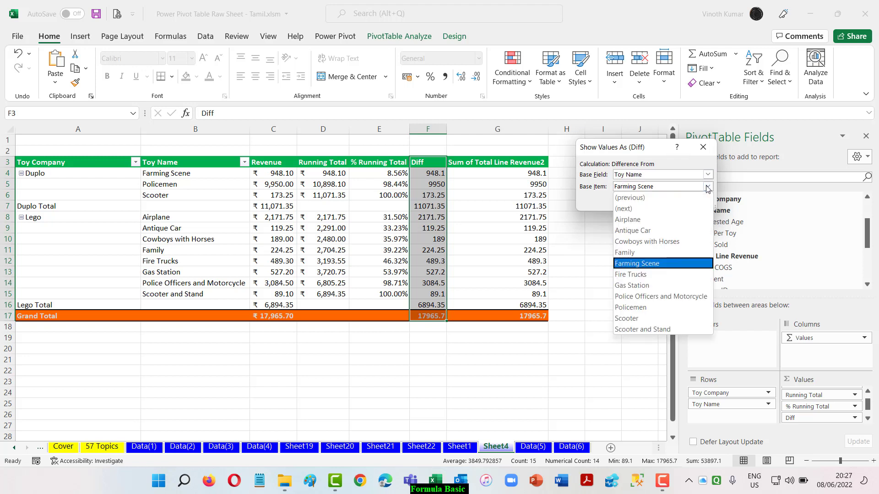
{"action": "left_click", "coordinate": [670, 198]}
{"action": "left_click", "coordinate": [654, 203]}
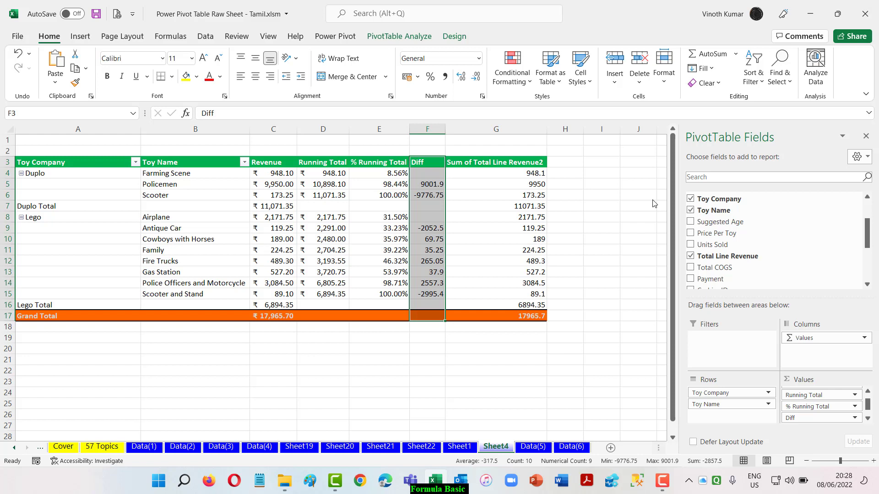
Step: Replace Toy Company and Toy Name in the PivotTable's rows with Date, keeping the Years and Date levels and removing Quarters
{"action": "left_click_drag", "start_coordinate": [707, 393], "coordinate": [632, 373]}
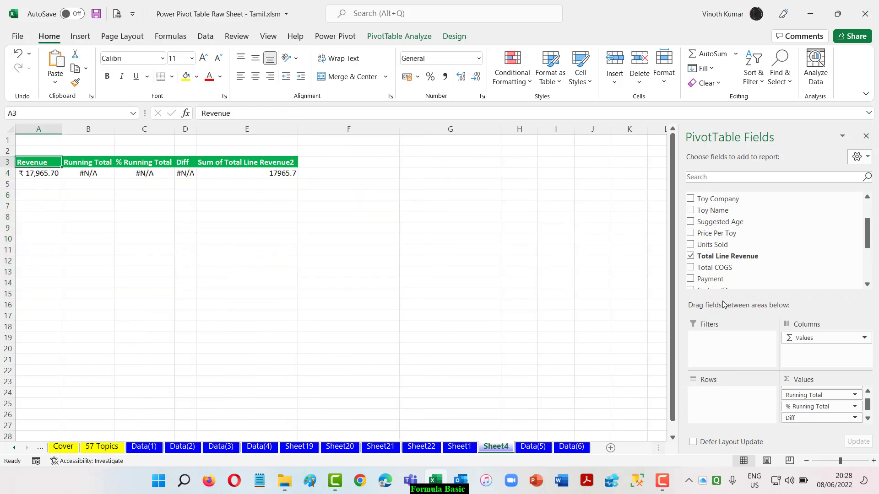
{"action": "scroll", "coordinate": [738, 264], "scroll_direction": "up", "scroll_amount": 1}
{"action": "scroll", "coordinate": [738, 265], "scroll_direction": "up", "scroll_amount": 1}
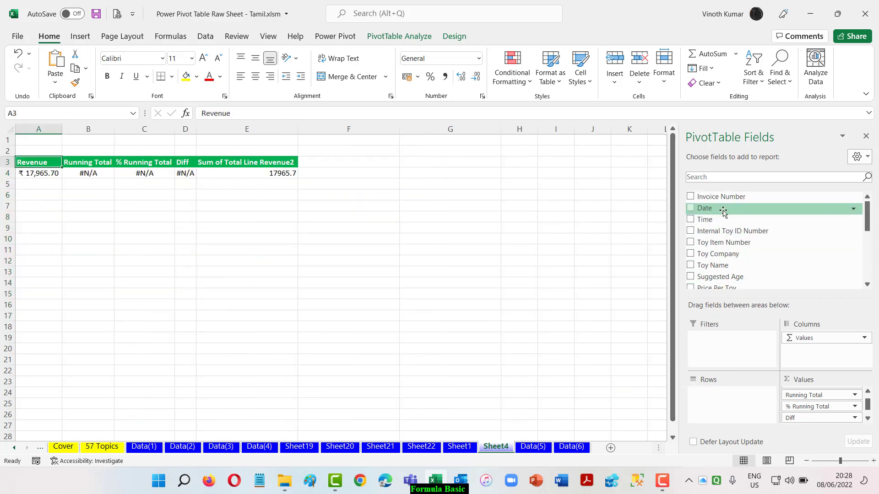
{"action": "left_click_drag", "start_coordinate": [708, 204], "coordinate": [726, 398]}
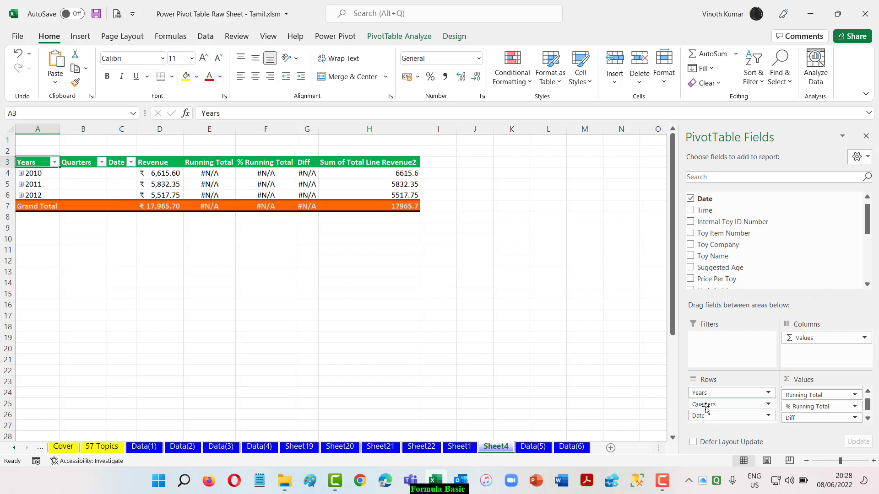
{"action": "left_click_drag", "start_coordinate": [704, 404], "coordinate": [533, 375]}
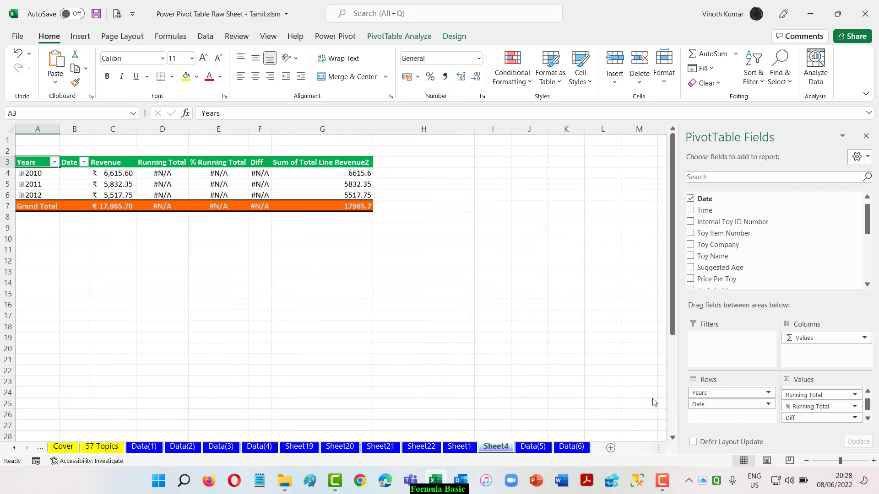
Step: Expand the entire Years field to show the months and switch the PivotTable to the Compact Form layout
{"action": "right_click", "coordinate": [28, 162]}
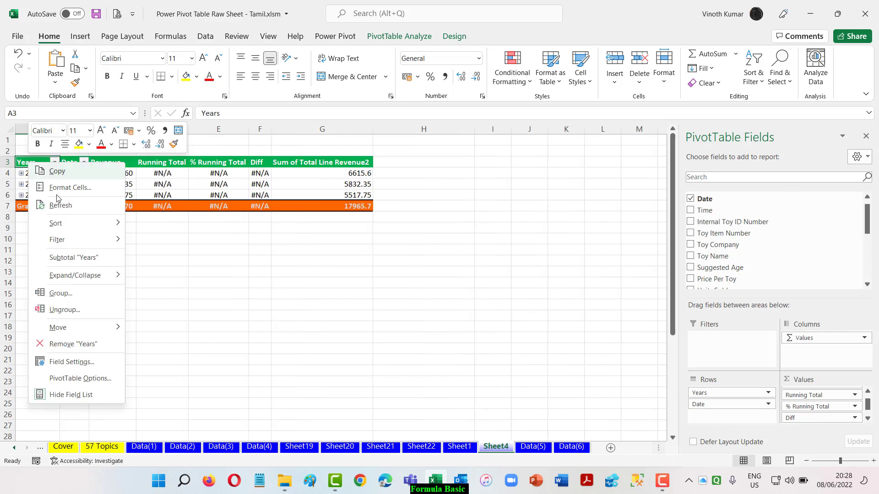
{"action": "mouse_move", "coordinate": [105, 276]}
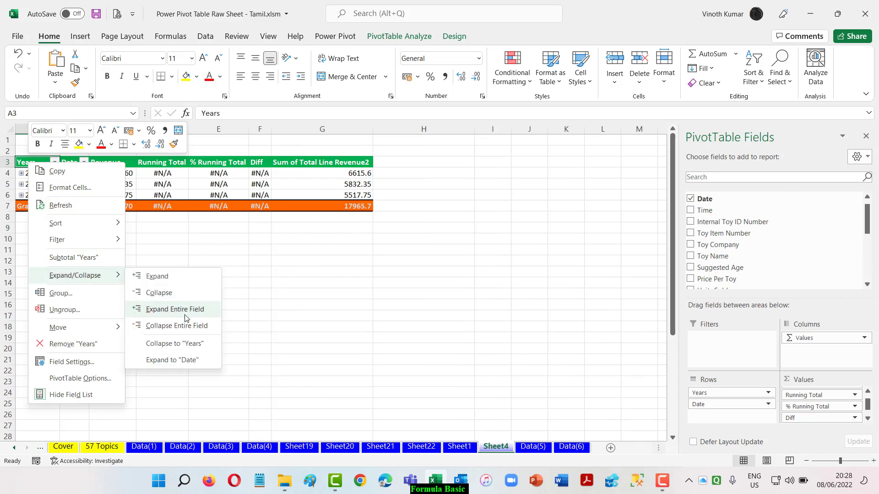
{"action": "left_click", "coordinate": [181, 309]}
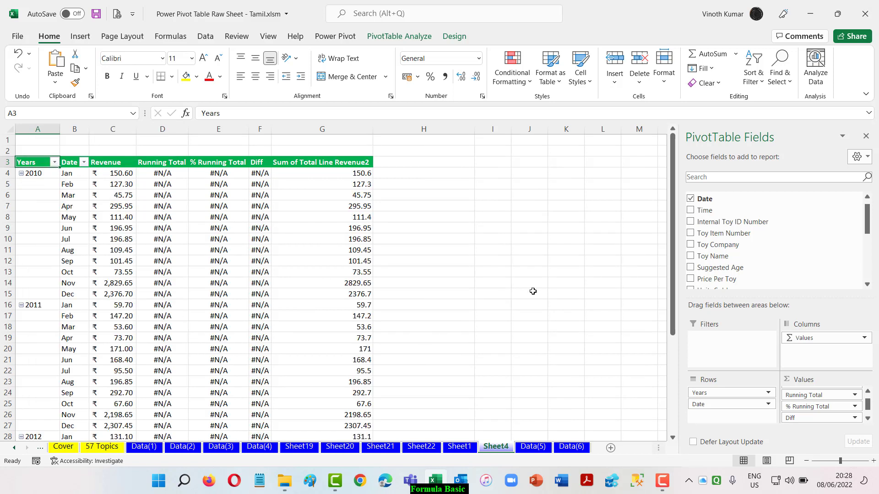
{"action": "left_click", "coordinate": [454, 37]}
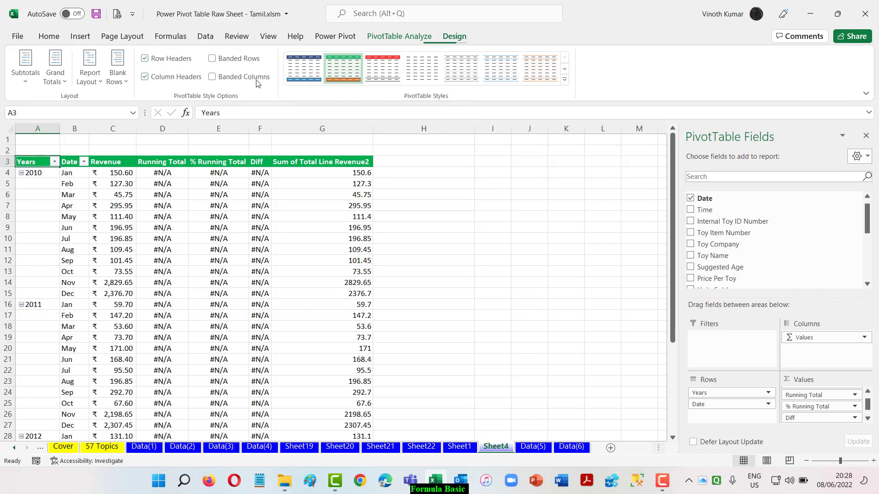
{"action": "left_click", "coordinate": [88, 66]}
{"action": "left_click", "coordinate": [133, 105]}
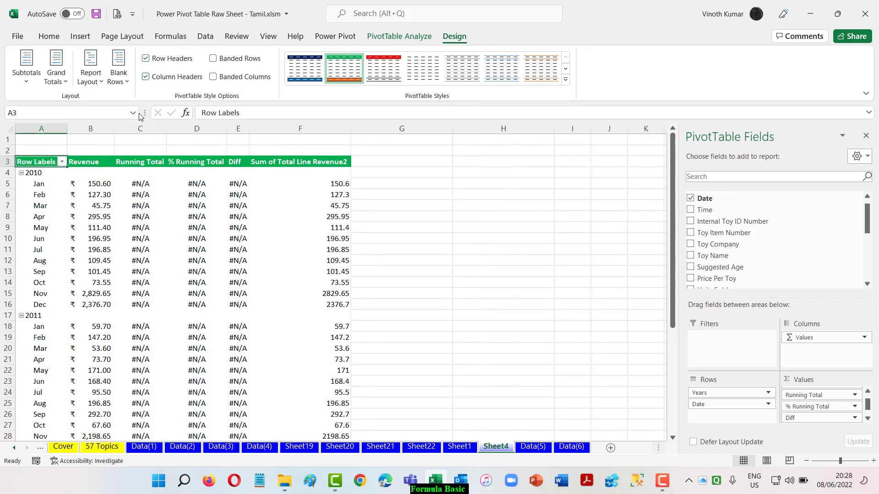
Step: Set the base field of the Running Total column's Running Total In calculation to Date
{"action": "left_click", "coordinate": [139, 183]}
{"action": "right_click", "coordinate": [140, 183]}
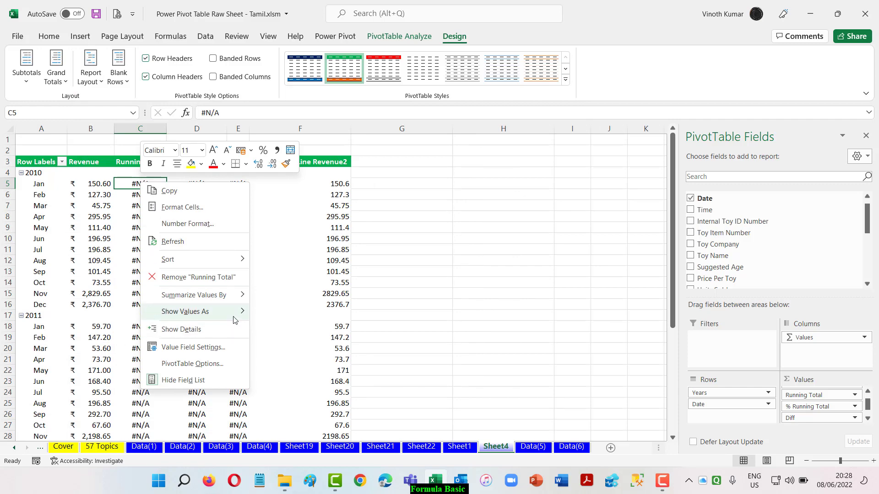
{"action": "mouse_move", "coordinate": [236, 319]}
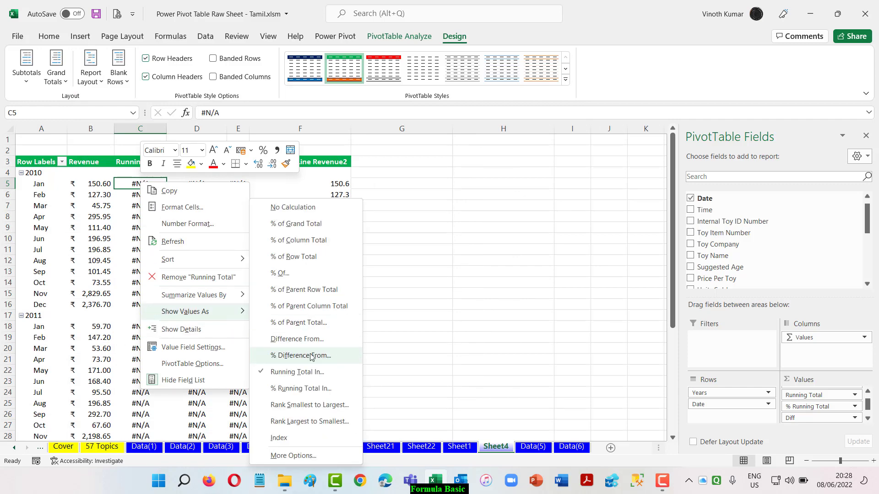
{"action": "left_click", "coordinate": [298, 372]}
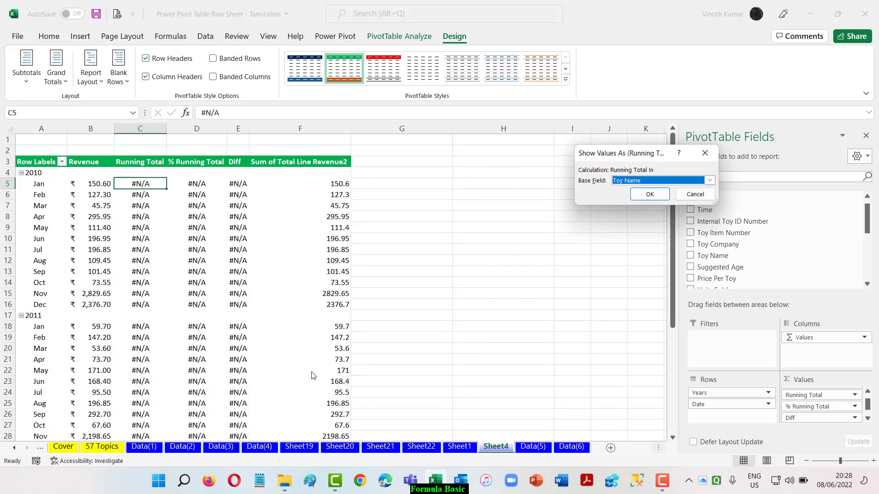
{"action": "left_click", "coordinate": [710, 182]}
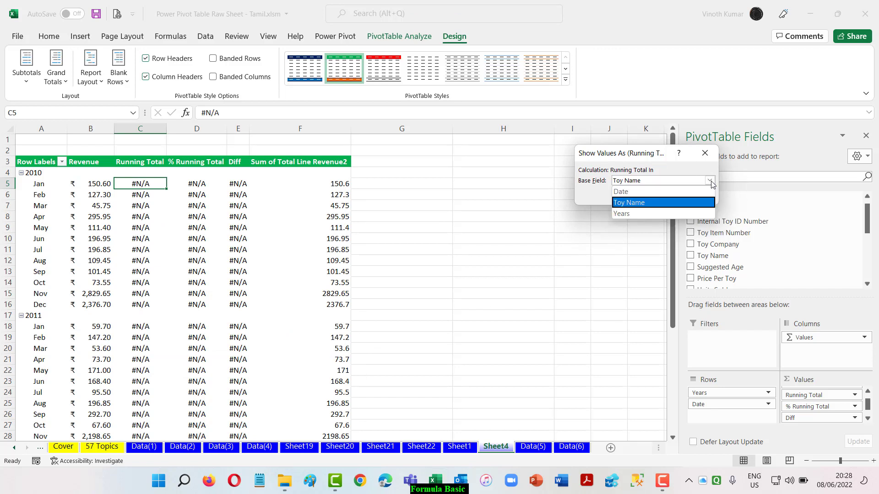
{"action": "left_click", "coordinate": [679, 192]}
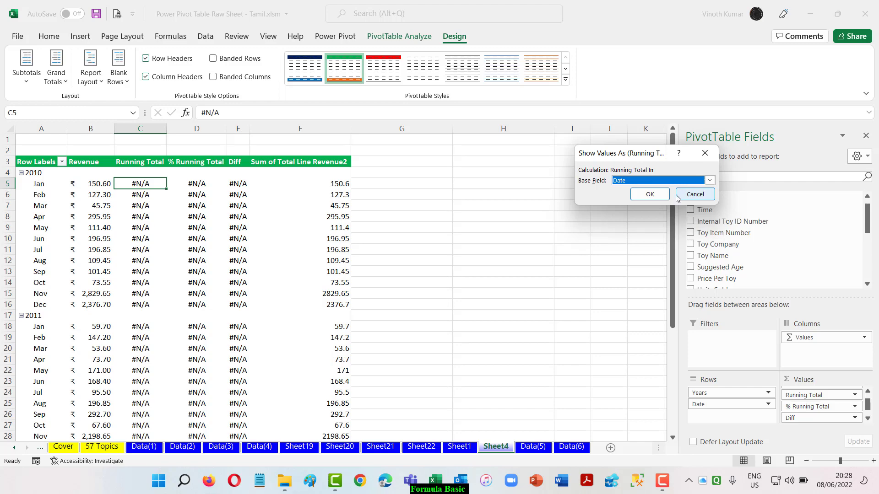
{"action": "left_click", "coordinate": [651, 194]}
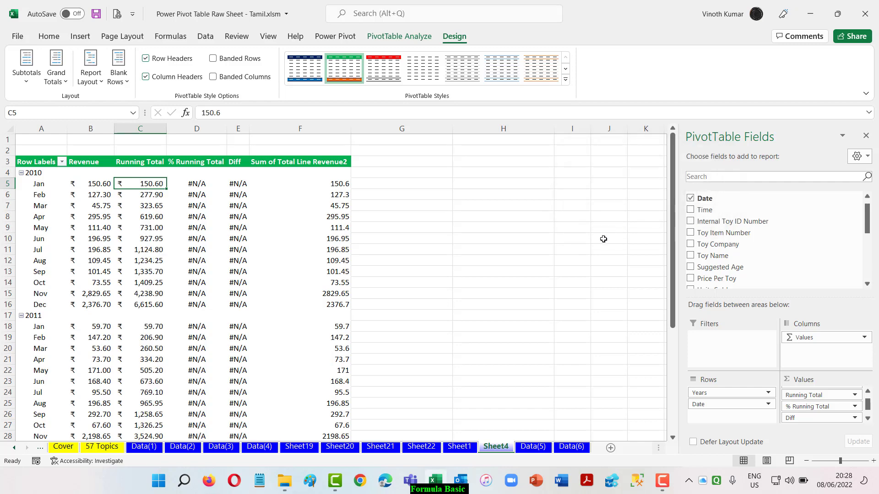
Step: Set the base field of the % Running Total column's % Running Total In calculation to Date
{"action": "right_click", "coordinate": [190, 183]}
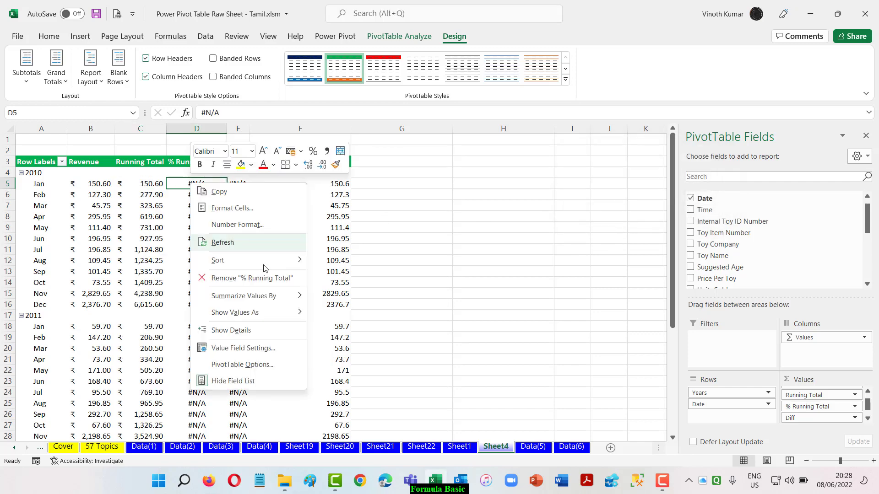
{"action": "mouse_move", "coordinate": [272, 317]}
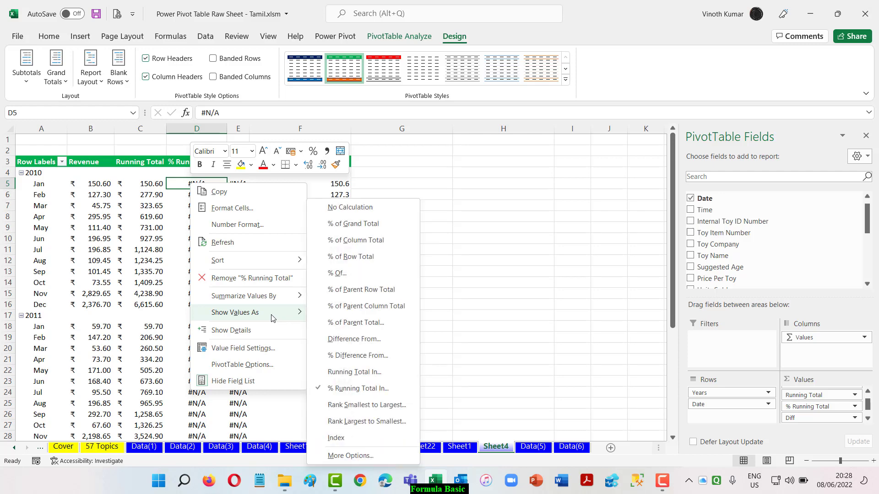
{"action": "left_click", "coordinate": [359, 389]}
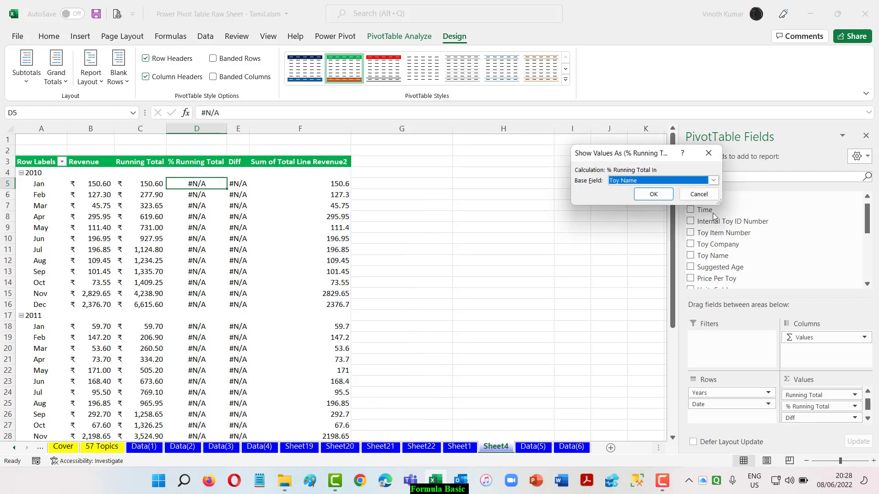
{"action": "left_click", "coordinate": [713, 180]}
{"action": "left_click", "coordinate": [676, 189]}
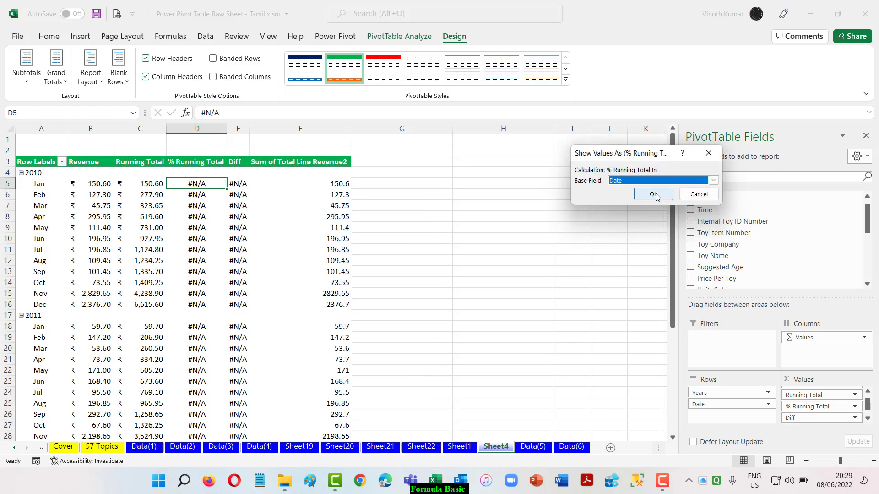
{"action": "left_click", "coordinate": [654, 194]}
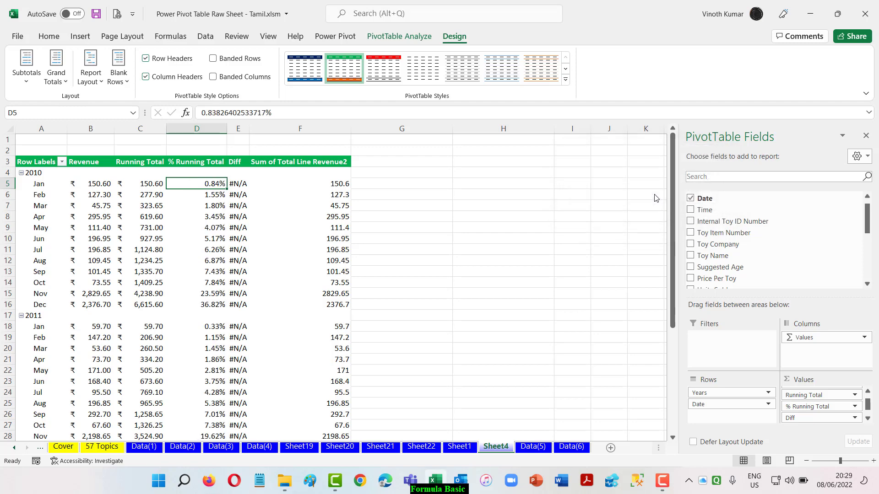
Step: Change the Diff column's Difference From calculation to use Date as the base field and (previous) as the base item
{"action": "right_click", "coordinate": [238, 182]}
{"action": "mouse_move", "coordinate": [321, 311]}
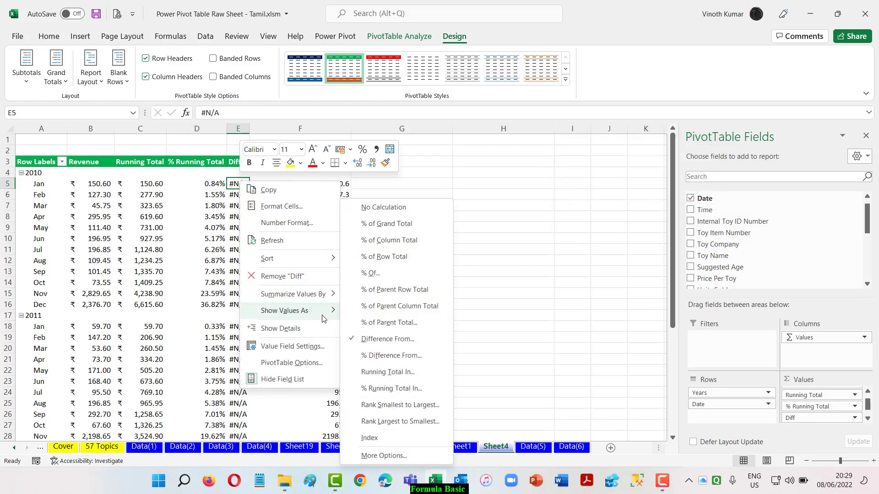
{"action": "left_click", "coordinate": [387, 339]}
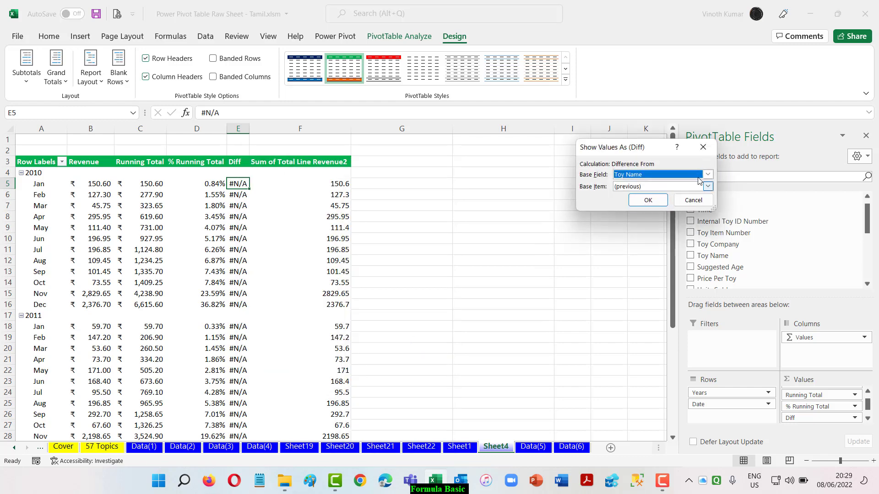
{"action": "left_click", "coordinate": [708, 175]}
{"action": "left_click", "coordinate": [657, 189]}
{"action": "left_click", "coordinate": [645, 202]}
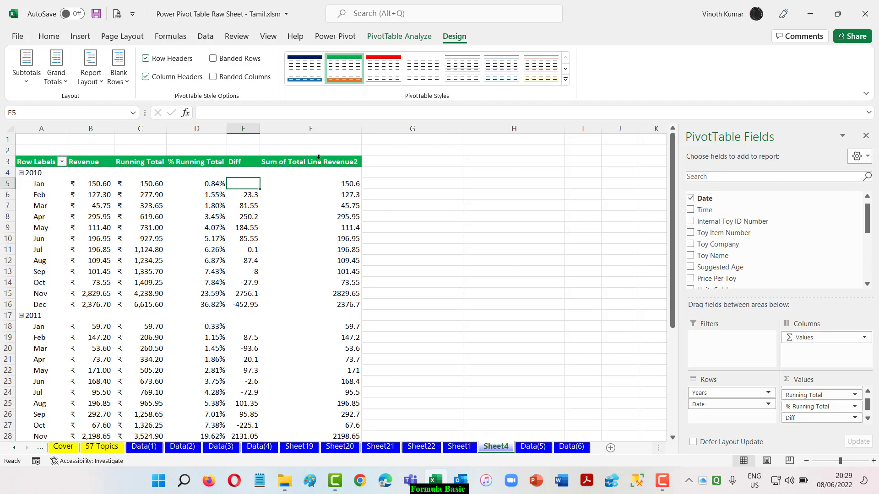
Step: Rename the Sum of Total Line Revenue2 column header as % Diff
{"action": "left_click", "coordinate": [341, 165]}
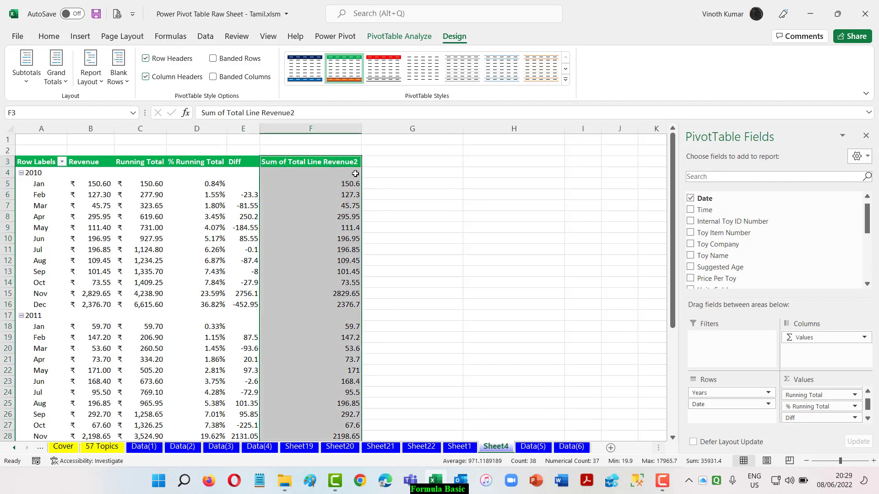
{"action": "type", "text": "%"}
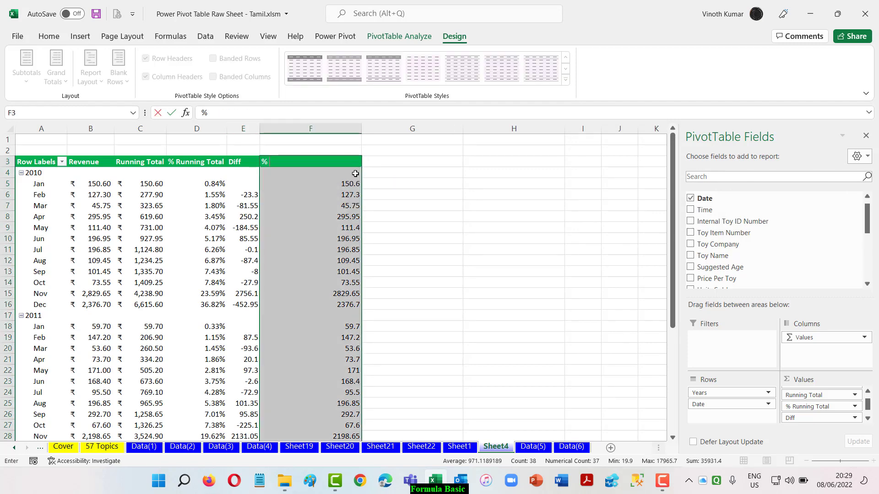
{"action": "type", "text": " Diff"}
{"action": "key", "text": "Return"}
Step: Autofit the width of the % Diff column to its header and monthly values
{"action": "left_click_drag", "start_coordinate": [356, 174], "coordinate": [355, 184]}
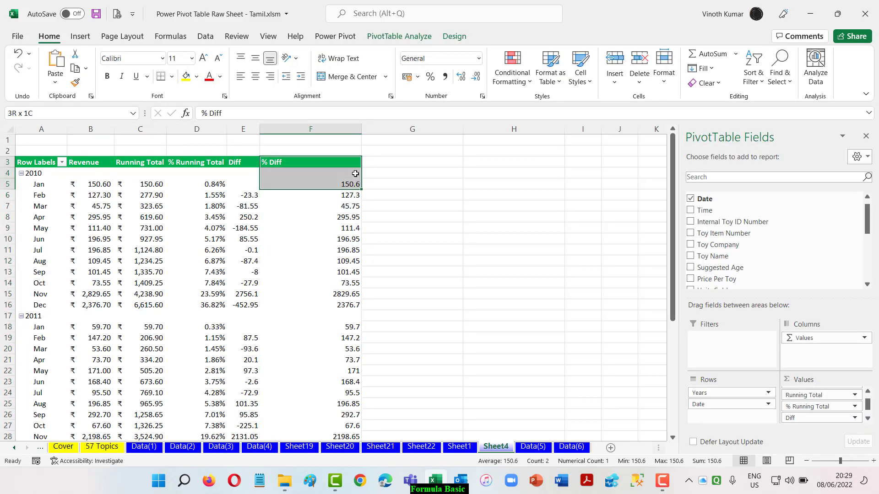
{"action": "key", "text": "shift+Down"}
{"action": "key", "text": "shift+Down"}
{"action": "key", "text": "shift+Down"}
{"action": "key", "text": "shift+Down"}
{"action": "key", "text": "shift+Down"}
{"action": "key", "text": "shift+Down"}
{"action": "key", "text": "shift+Down"}
{"action": "key", "text": "shift+Down"}
{"action": "key", "text": "shift+Down"}
{"action": "key", "text": "shift+Down"}
{"action": "key", "text": "shift+Down"}
{"action": "key", "text": "shift+Down"}
{"action": "key", "text": "shift+Down"}
{"action": "key", "text": "shift+Down"}
{"action": "key", "text": "shift+Down"}
{"action": "key", "text": "shift+Down"}
{"action": "key", "text": "shift+Down"}
{"action": "key", "text": "shift+Down"}
{"action": "key", "text": "shift+Down"}
{"action": "key", "text": "shift+Down"}
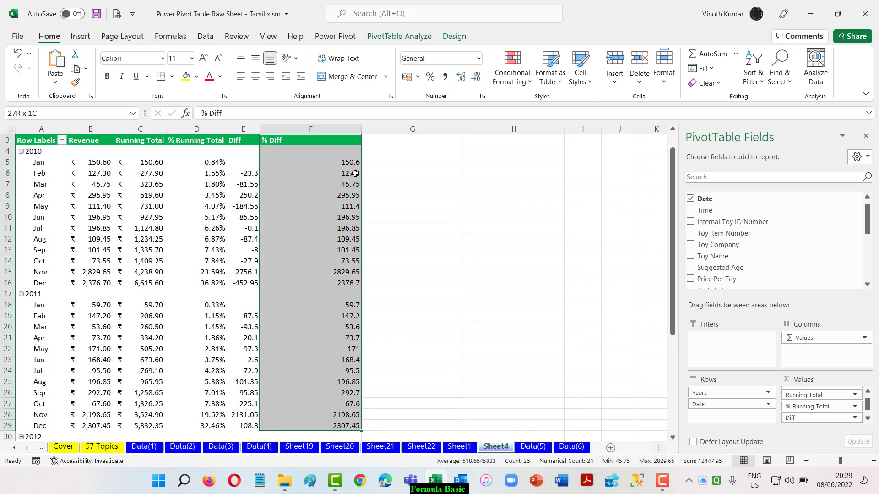
{"action": "key", "text": "alt+h"}
{"action": "key", "text": "o"}
{"action": "key", "text": "i"}
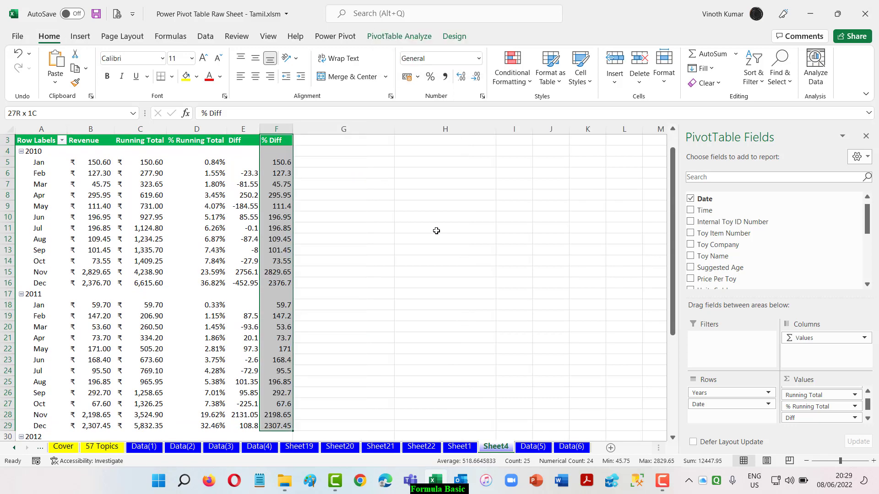
Step: Show the % Diff column as % Difference From with Date as the base field and Jan as the base item
{"action": "scroll", "coordinate": [436, 230], "scroll_direction": "up", "scroll_amount": 1}
{"action": "right_click", "coordinate": [277, 184]}
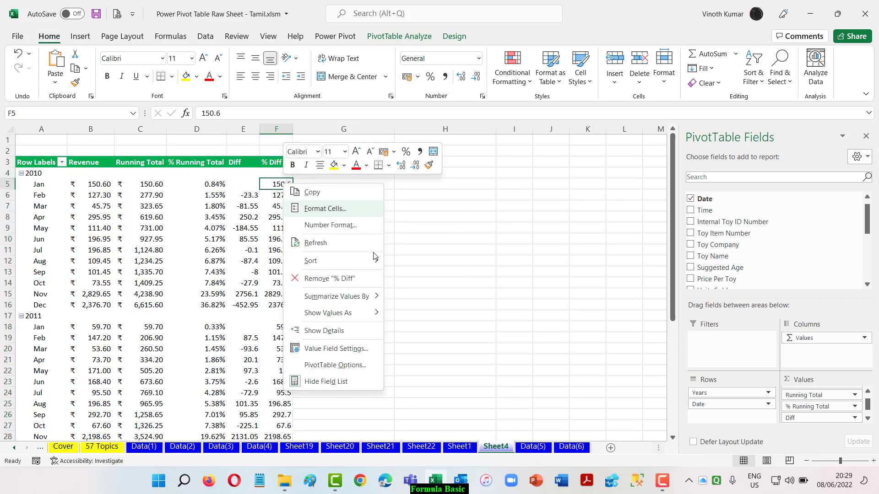
{"action": "mouse_move", "coordinate": [362, 318]}
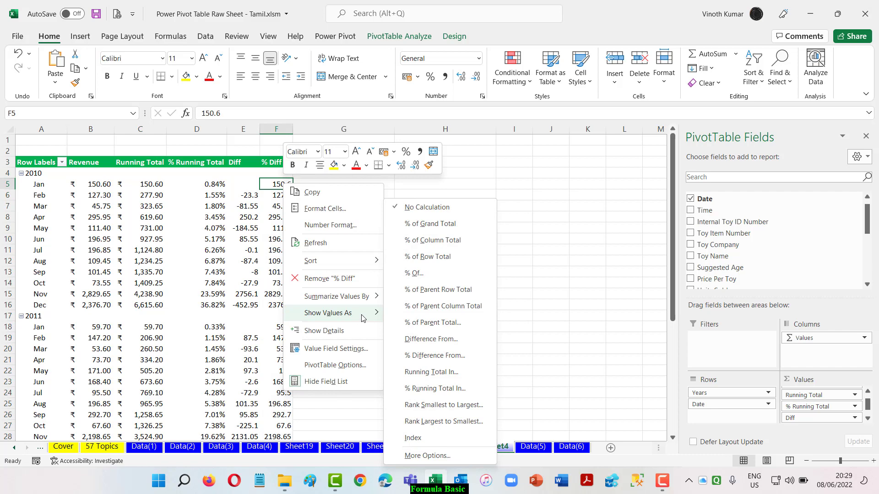
{"action": "left_click", "coordinate": [441, 362]}
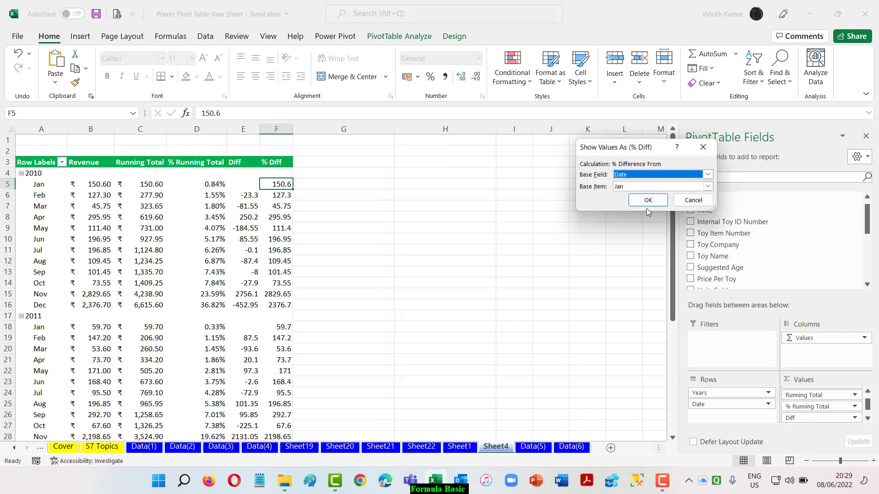
{"action": "left_click", "coordinate": [646, 209]}
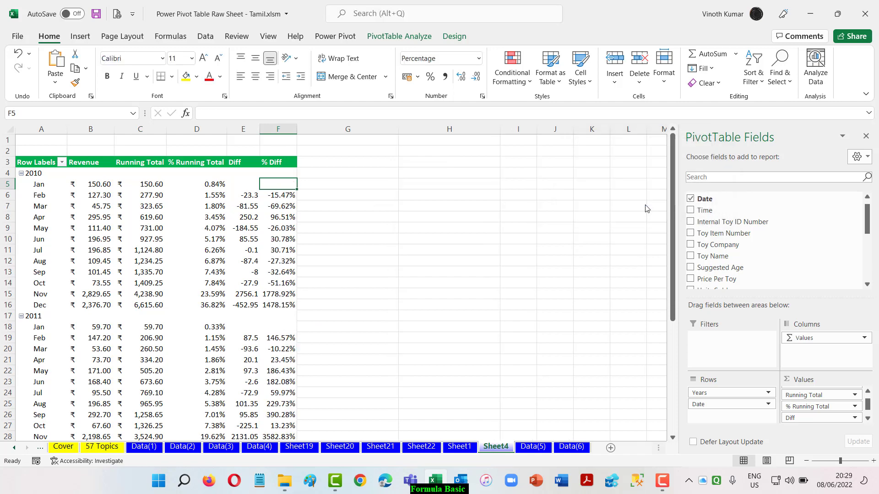
{"action": "scroll", "coordinate": [567, 216], "scroll_direction": "down", "scroll_amount": 5}
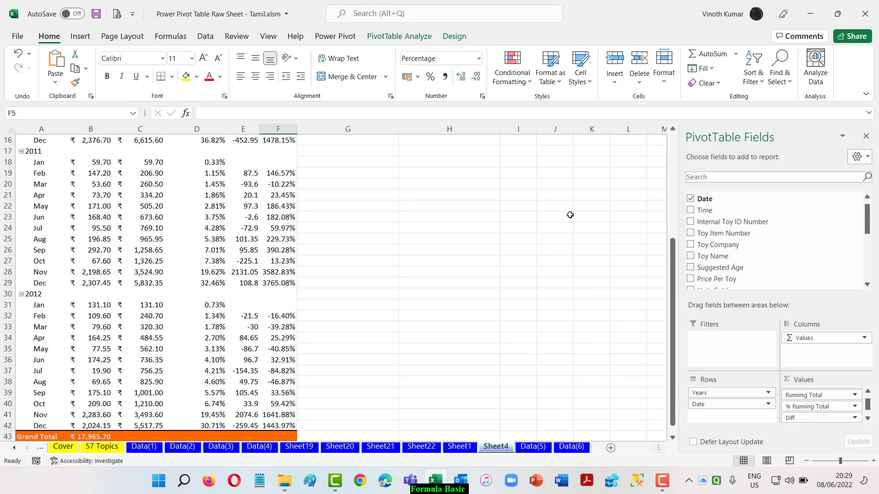
{"action": "scroll", "coordinate": [570, 215], "scroll_direction": "down", "scroll_amount": 5}
{"action": "scroll", "coordinate": [570, 218], "scroll_direction": "up", "scroll_amount": 10}
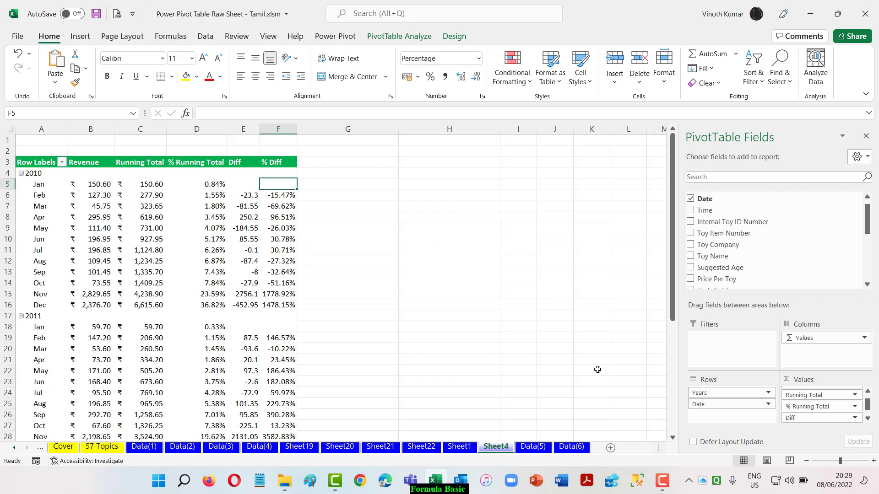
Step: Go to the toy company PivotTable on Sheet1 and enlarge the area section of its field list
{"action": "left_click", "coordinate": [533, 446]}
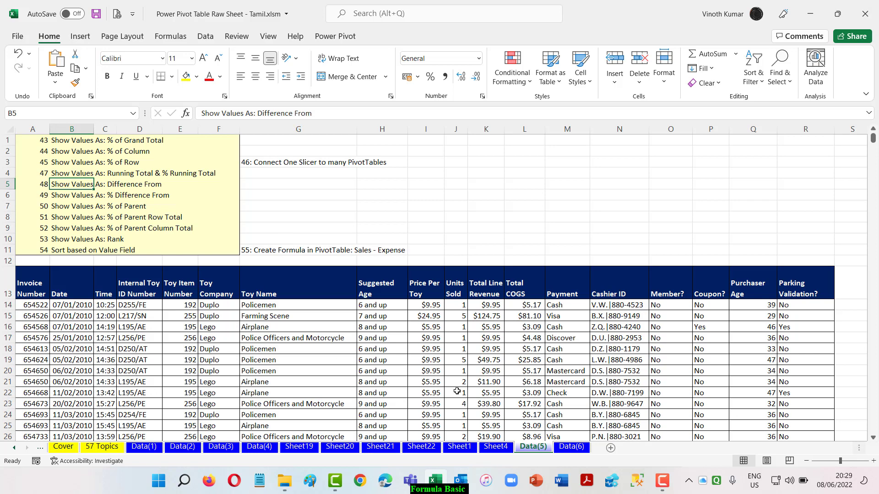
{"action": "left_click", "coordinate": [459, 447]}
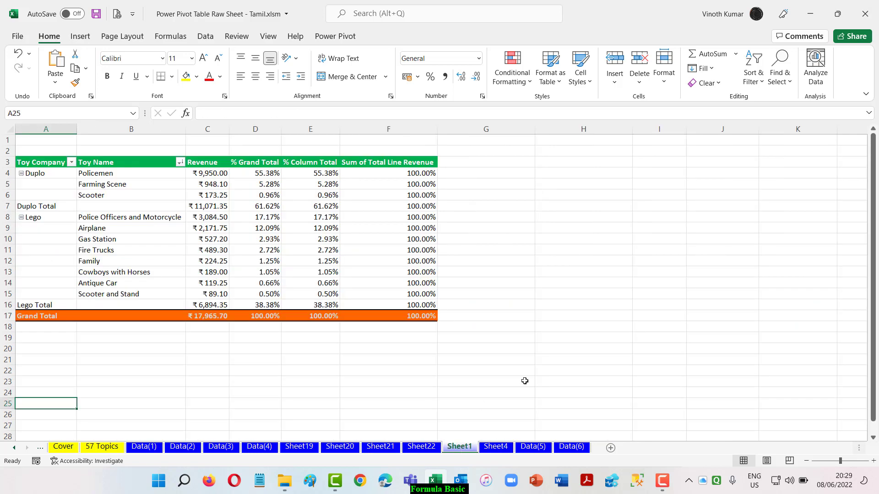
{"action": "left_click", "coordinate": [384, 176]}
{"action": "scroll", "coordinate": [852, 236], "scroll_direction": "down", "scroll_amount": 10}
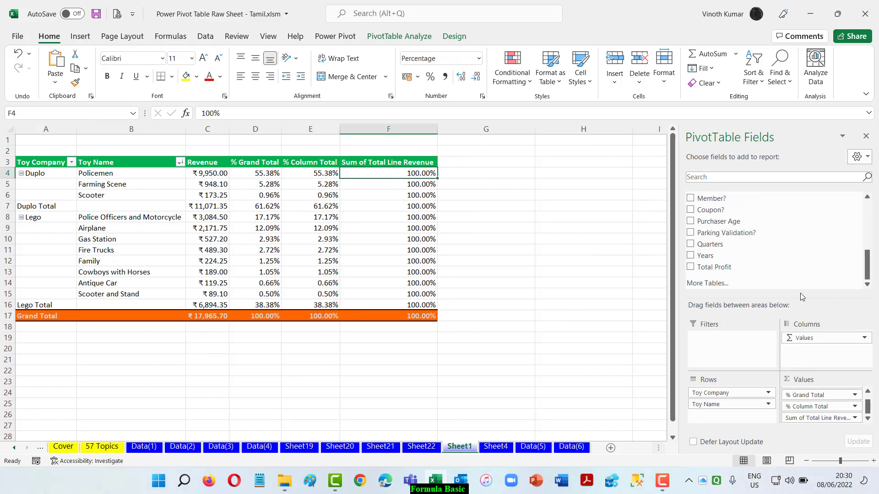
{"action": "left_click_drag", "start_coordinate": [802, 300], "coordinate": [801, 257]}
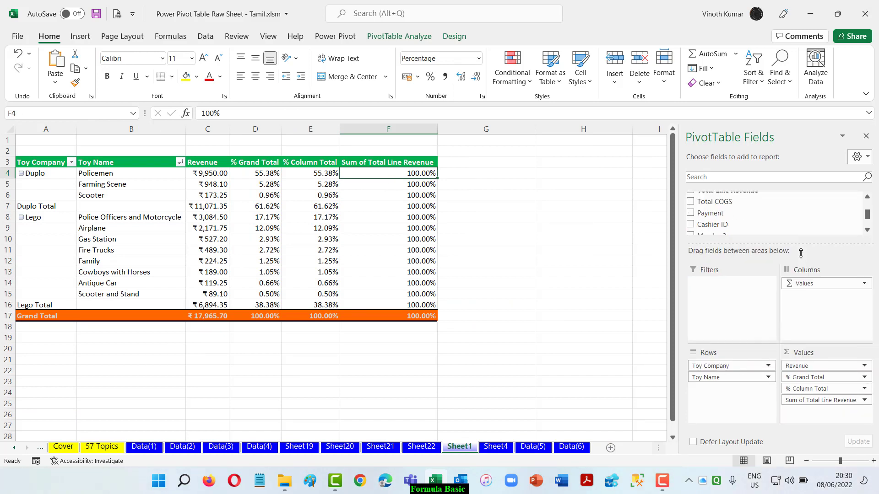
Step: Add the Total Line Revenue field to the PivotTable's Values three more times
{"action": "scroll", "coordinate": [820, 217], "scroll_direction": "up", "scroll_amount": 2}
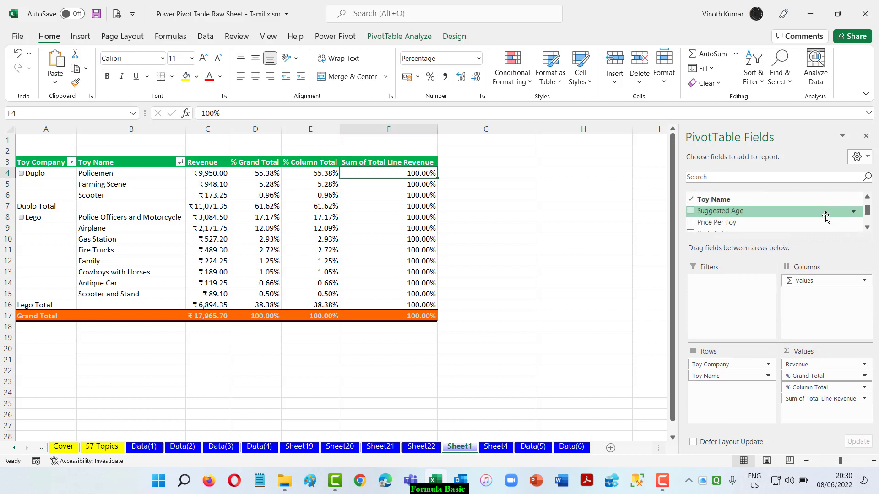
{"action": "scroll", "coordinate": [852, 228], "scroll_direction": "down", "scroll_amount": 1}
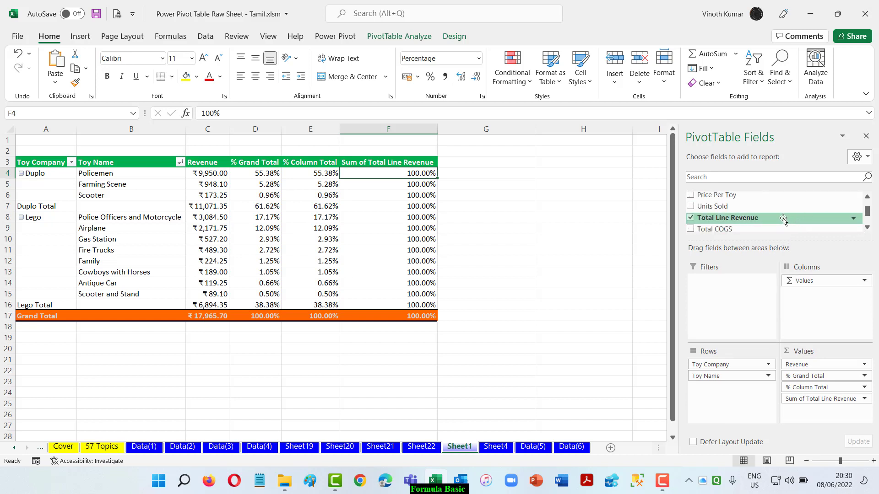
{"action": "left_click_drag", "start_coordinate": [783, 220], "coordinate": [842, 414]}
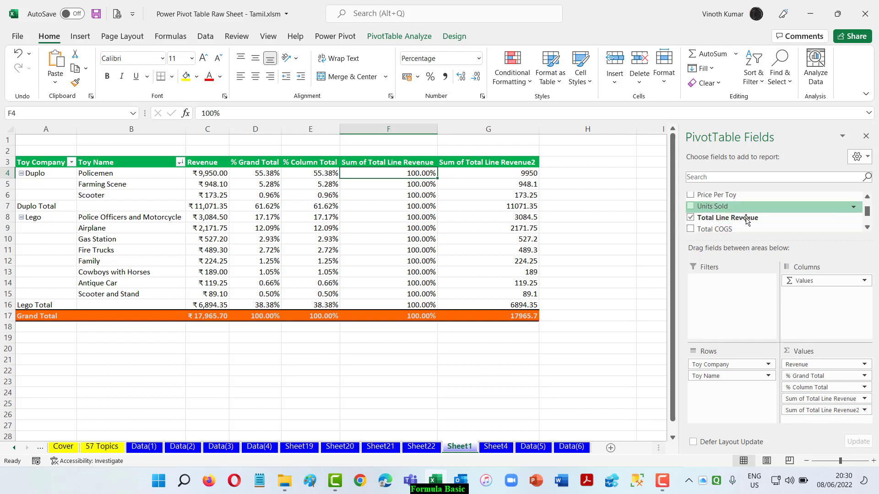
{"action": "left_click_drag", "start_coordinate": [732, 218], "coordinate": [826, 419]}
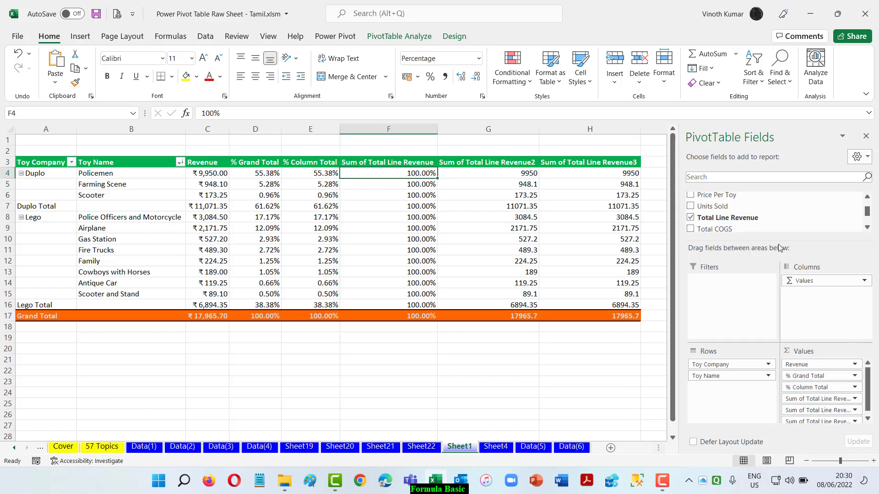
{"action": "left_click_drag", "start_coordinate": [733, 218], "coordinate": [822, 427]}
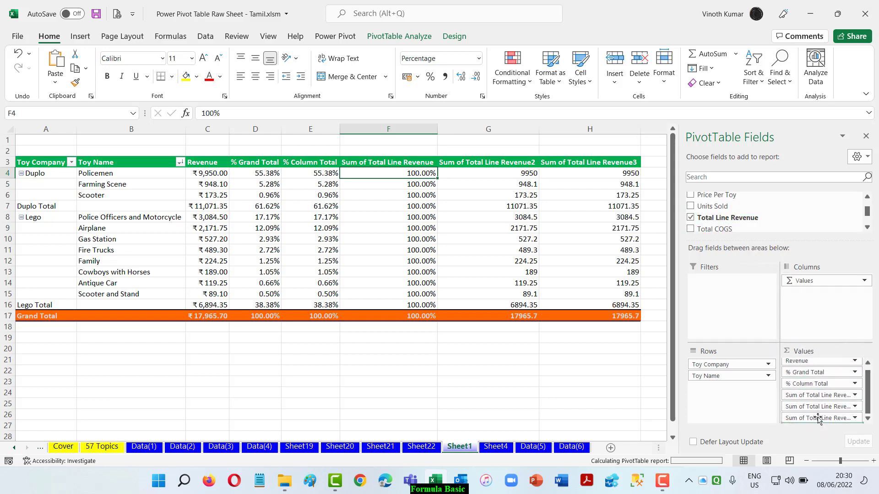
Step: Rename the Sum of Total Line Revenue column header as Row Total
{"action": "left_click", "coordinate": [395, 161]}
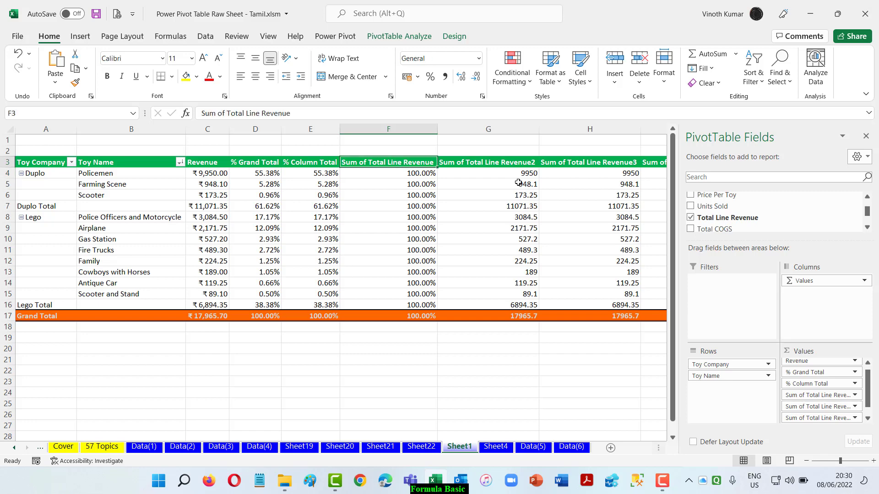
{"action": "type", "text": "Row"}
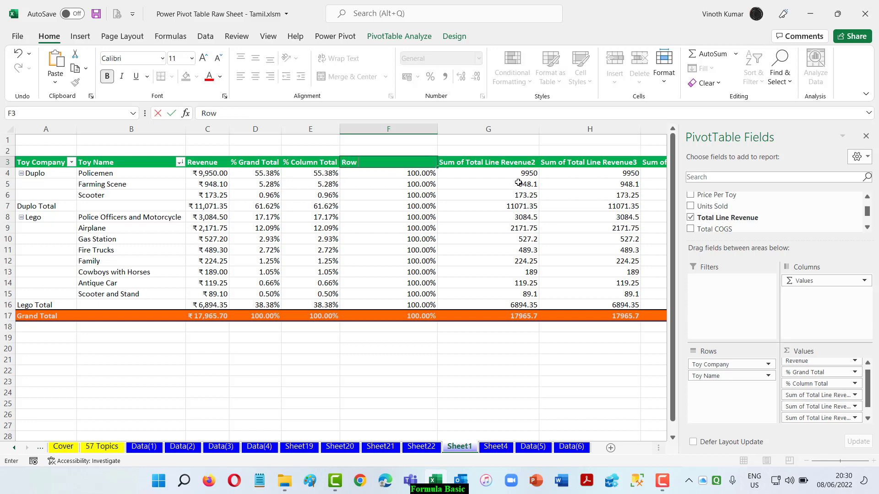
{"action": "type", "text": " Total"}
{"action": "key", "text": "Return"}
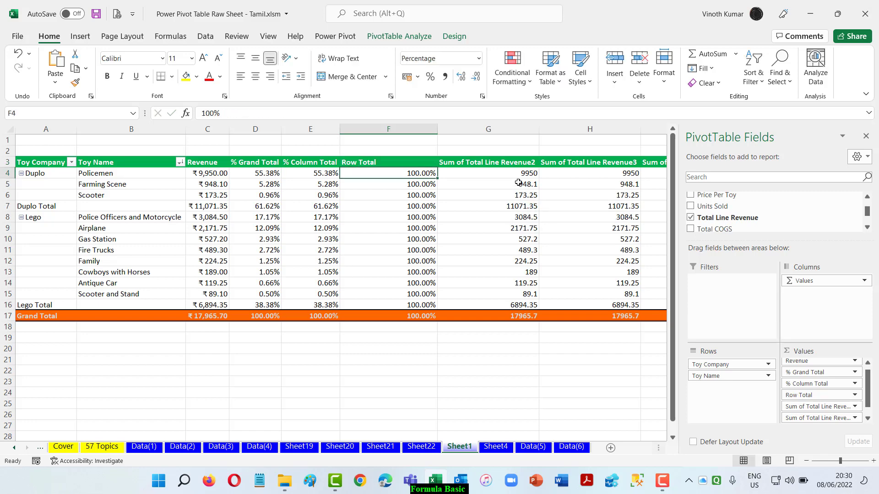
Step: Autofit the width of the Row Total column
{"action": "key", "text": "Up"}
{"action": "key", "text": "ctrl+shift+Down"}
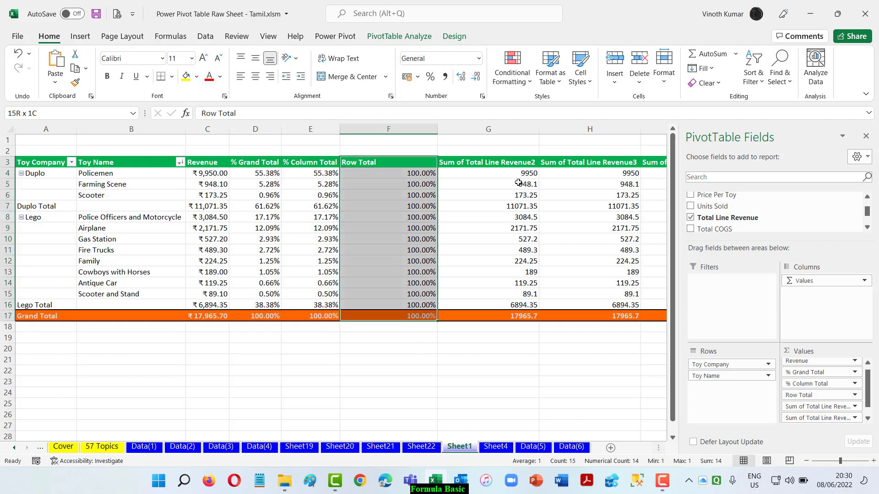
{"action": "key", "text": "alt+h"}
{"action": "key", "text": "o"}
{"action": "key", "text": "i"}
{"action": "key", "text": "Right"}
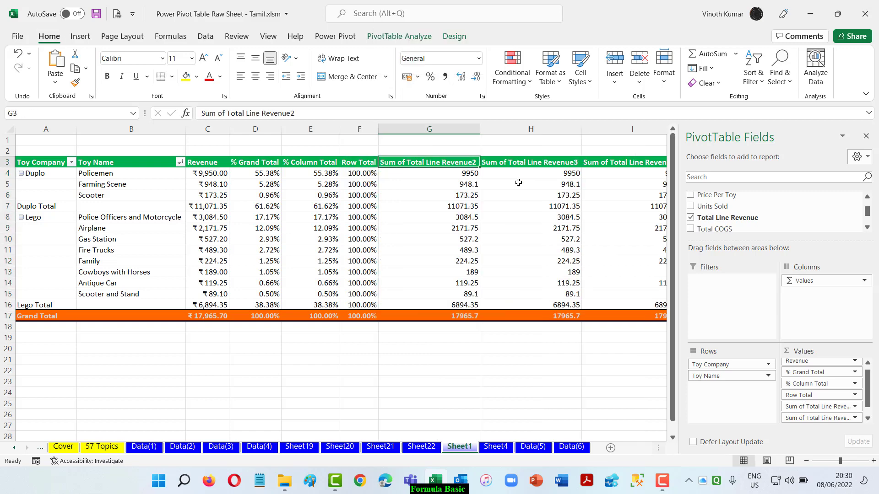
Step: Show the Sum of Total Line Revenue2 column as % of Parent Total with Toy Company as the base field
{"action": "right_click", "coordinate": [438, 173]}
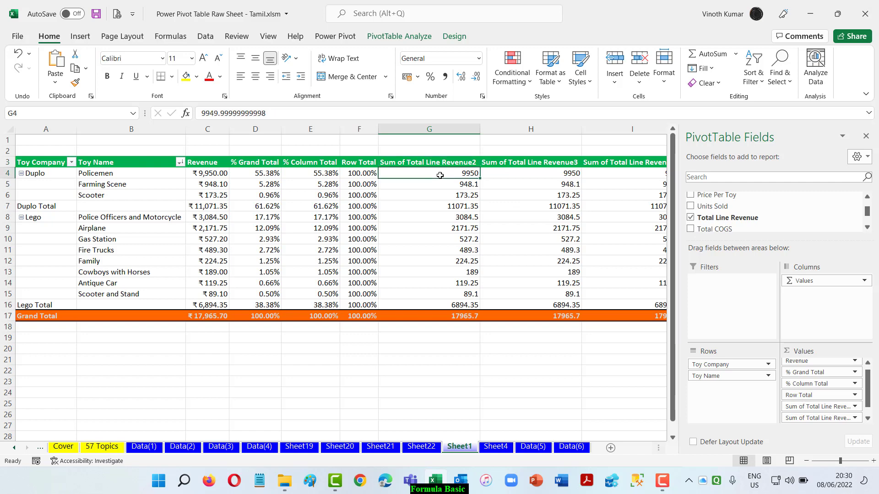
{"action": "mouse_move", "coordinate": [532, 308]}
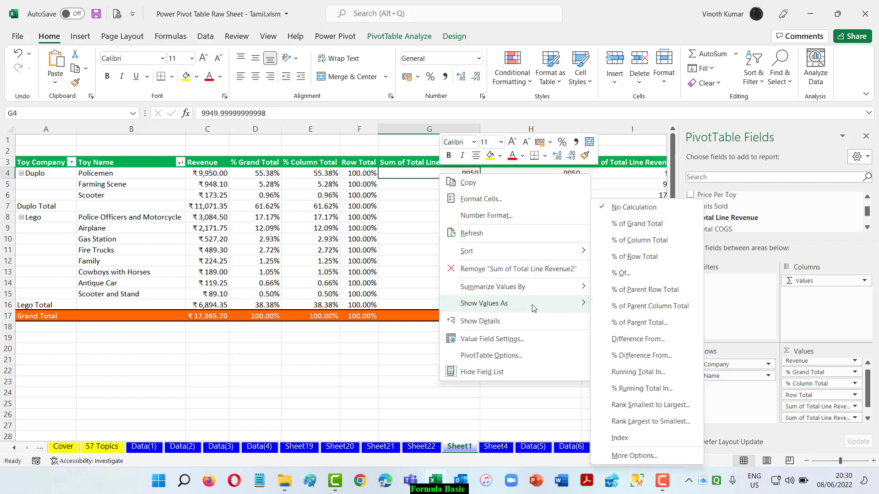
{"action": "left_click", "coordinate": [653, 323]}
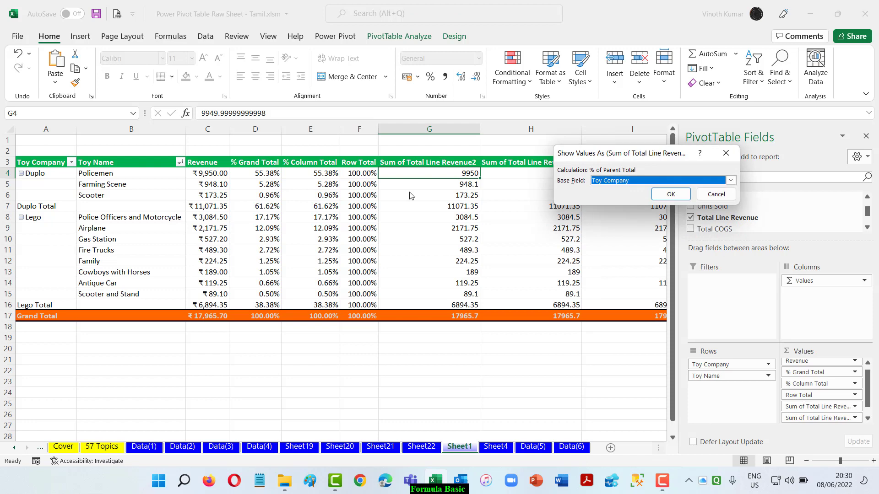
{"action": "left_click", "coordinate": [670, 194]}
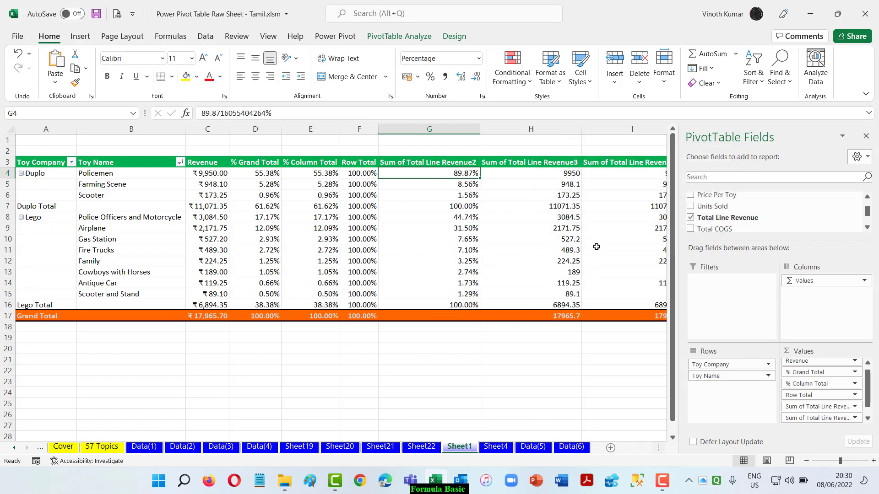
Step: Change the base field of the Sum of Total Line Revenue2 column's % of Parent Total calculation to Toy Name
{"action": "right_click", "coordinate": [435, 172]}
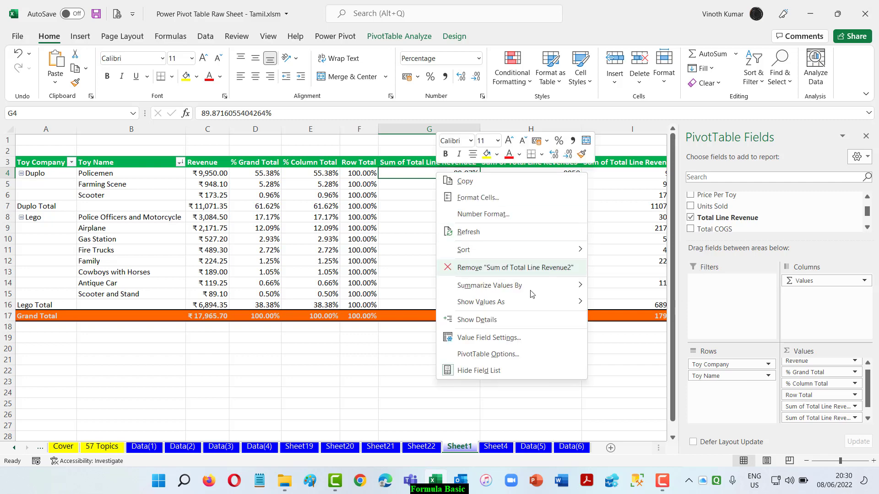
{"action": "mouse_move", "coordinate": [533, 302]}
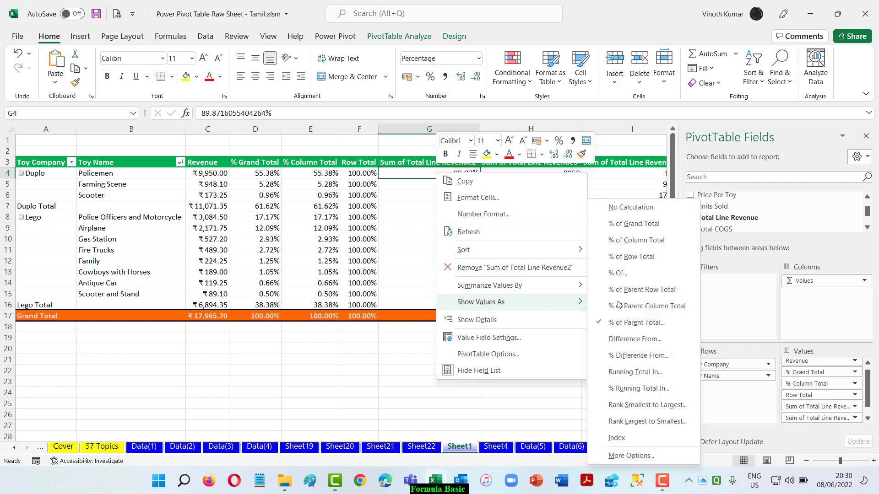
{"action": "left_click", "coordinate": [640, 324]}
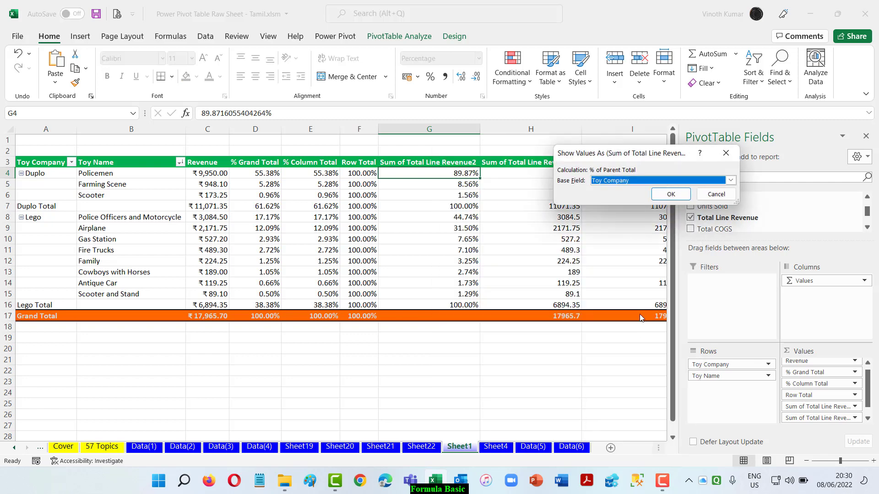
{"action": "left_click", "coordinate": [732, 181]}
{"action": "left_click", "coordinate": [661, 203]}
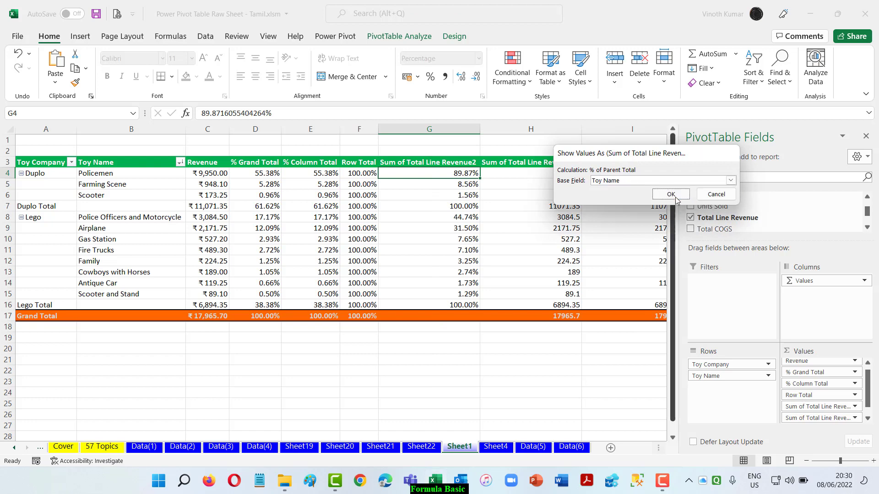
{"action": "left_click", "coordinate": [672, 198]}
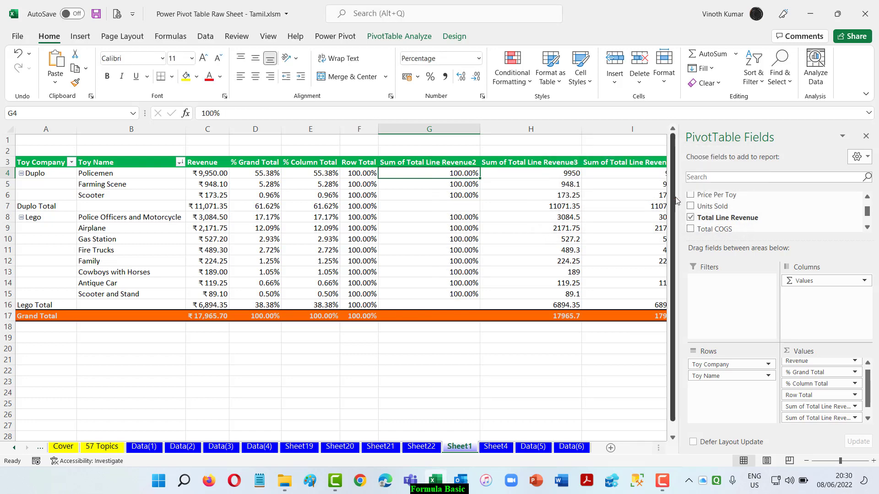
Step: Change the base field of the Sum of Total Line Revenue2 column's % of Parent Total calculation to Toy Company
{"action": "right_click", "coordinate": [419, 175]}
{"action": "mouse_move", "coordinate": [549, 305]}
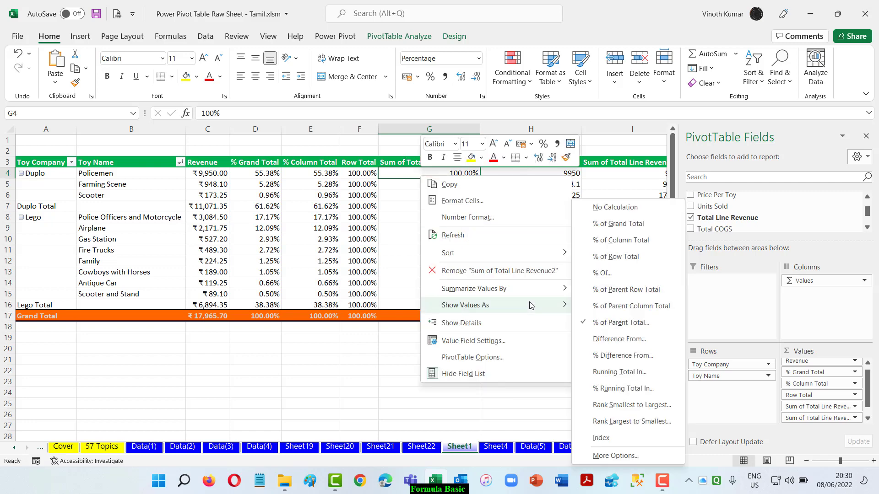
{"action": "left_click", "coordinate": [617, 325]}
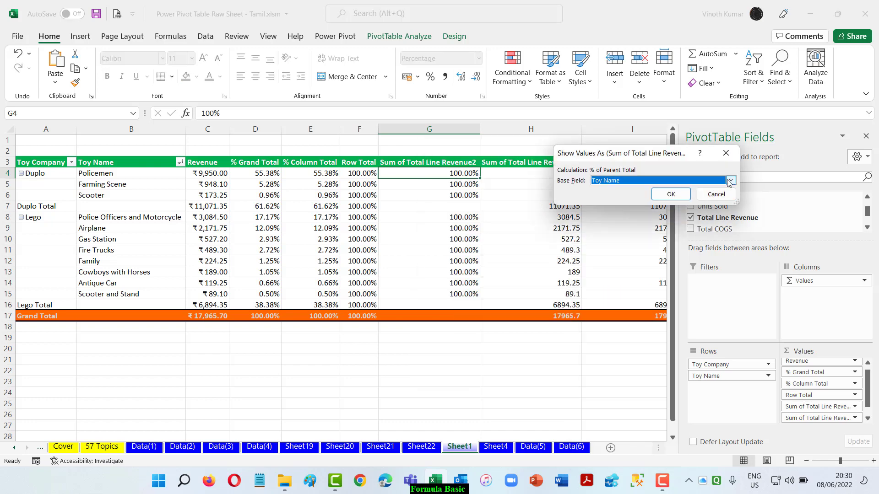
{"action": "left_click", "coordinate": [730, 181]}
{"action": "left_click", "coordinate": [613, 191]}
{"action": "left_click", "coordinate": [671, 194]}
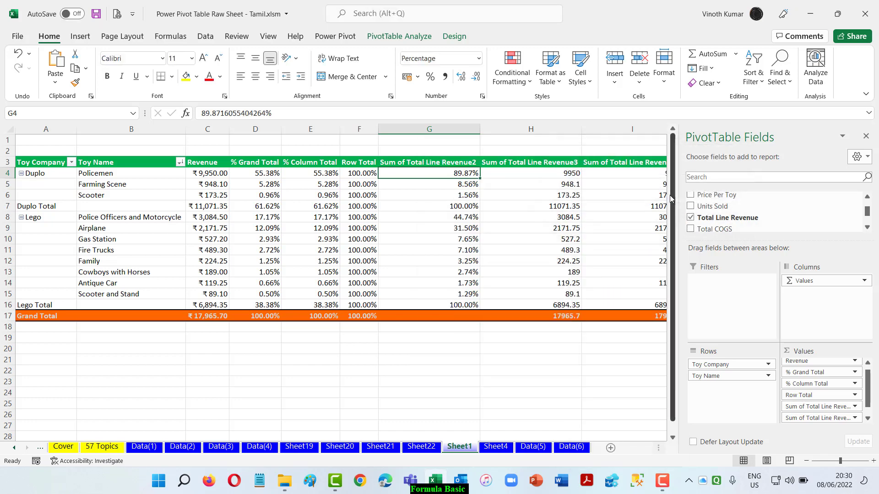
Step: Rename the Sum of Total Line Revenue2 column header as % Parent and autofit the column's width
{"action": "left_click", "coordinate": [431, 163]}
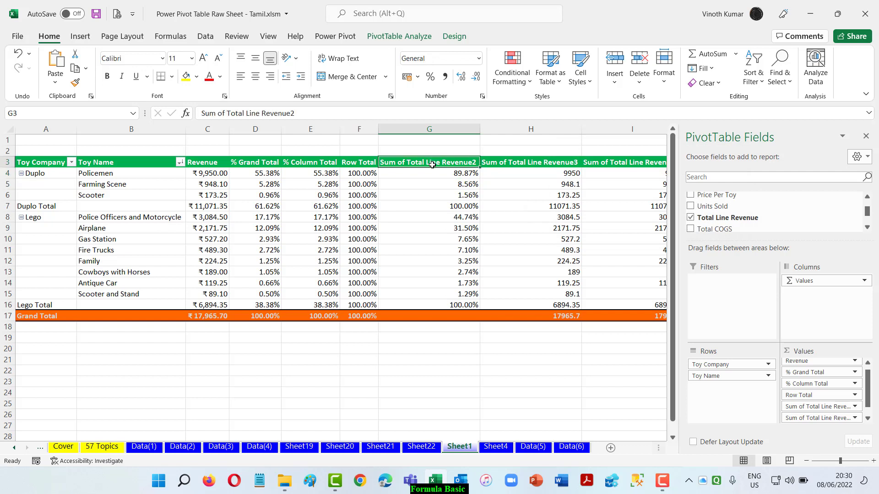
{"action": "type", "text": "%"}
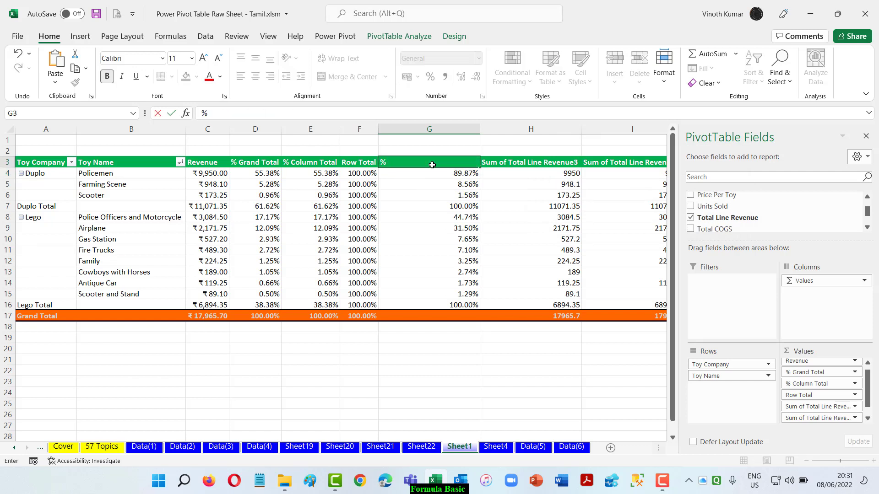
{"action": "type", "text": " Partent"}
{"action": "key", "text": "BackSpace"}
{"action": "key", "text": "BackSpace"}
{"action": "key", "text": "BackSpace"}
{"action": "type", "text": "ent"}
{"action": "key", "text": "Return"}
{"action": "key", "text": "alt+o"}
{"action": "key", "text": "c"}
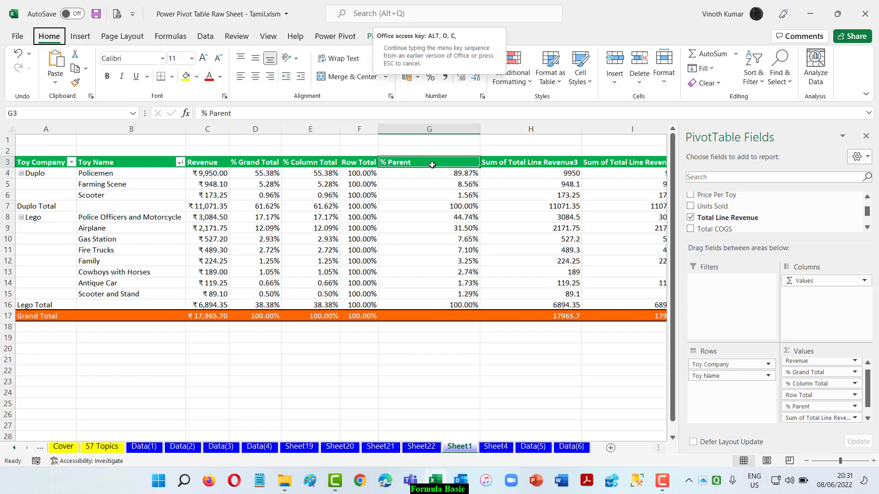
{"action": "key", "text": "a"}
Step: Rename the Sum of Total Line Revenue3 column header as % Parent Column
{"action": "left_click", "coordinate": [432, 165]}
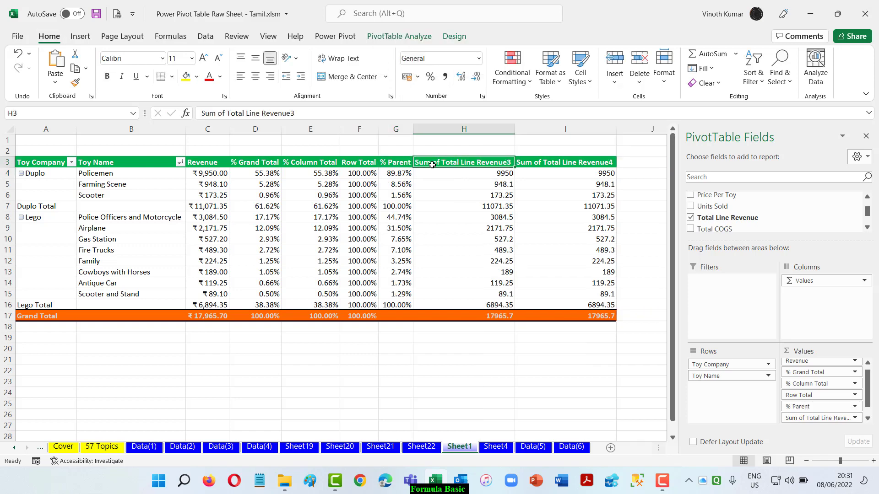
{"action": "type", "text": "% Pa"}
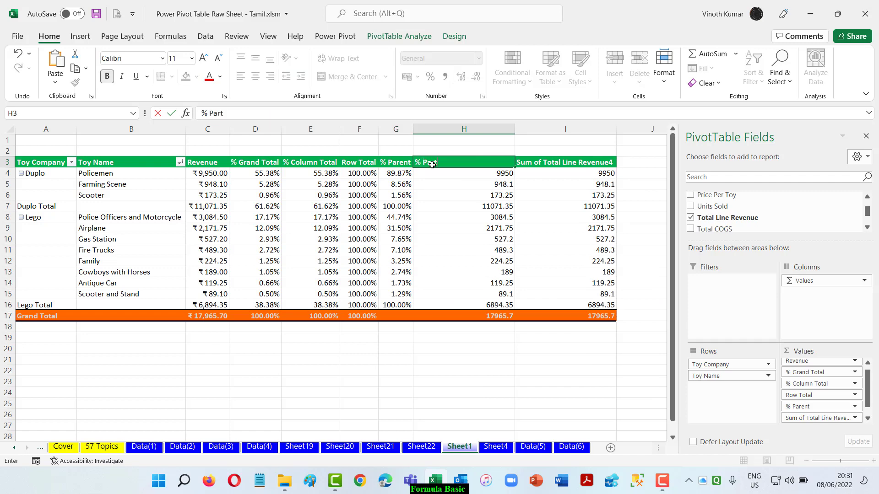
{"action": "type", "text": "rent Column"}
{"action": "key", "text": "Tab"}
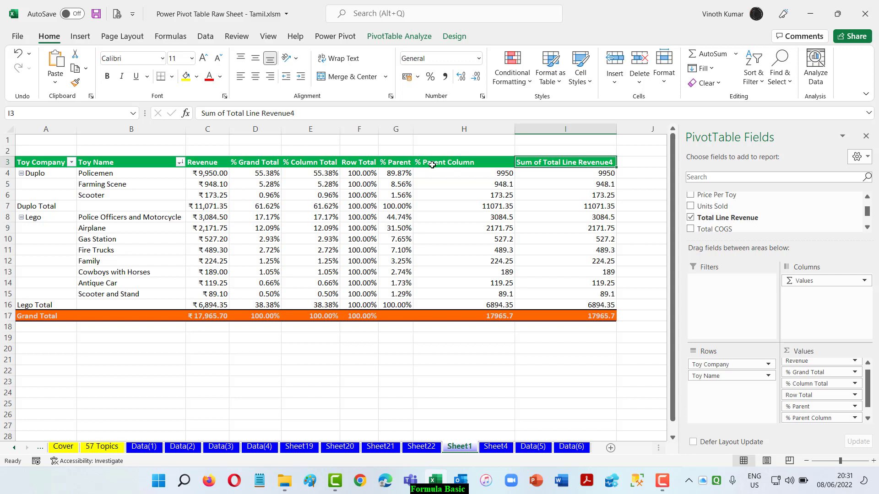
Step: Rename the Sum of Total Line Revenue4 column header as % Parent Row
{"action": "type", "text": "% Parte"}
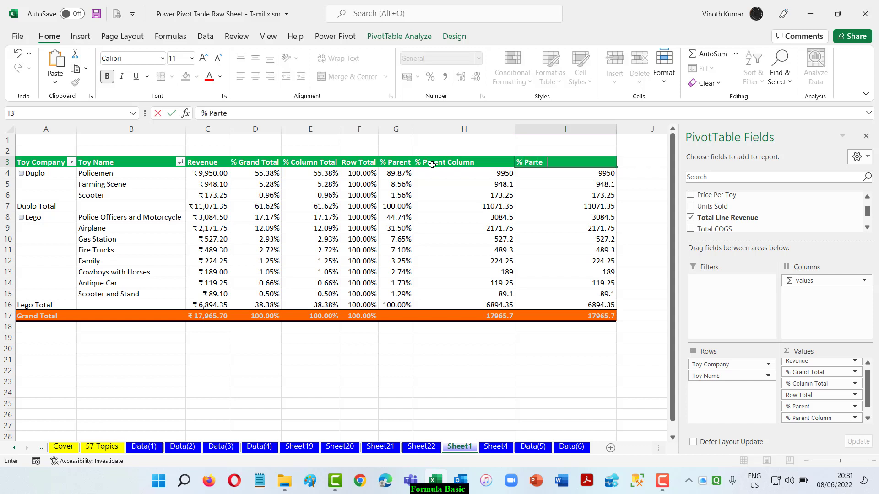
{"action": "key", "text": "BackSpace"}
{"action": "key", "text": "BackSpace"}
{"action": "type", "text": "ent Row"}
Step: Autofit the widths of the % Parent Column and % Parent Row columns
{"action": "left_click", "coordinate": [432, 165]}
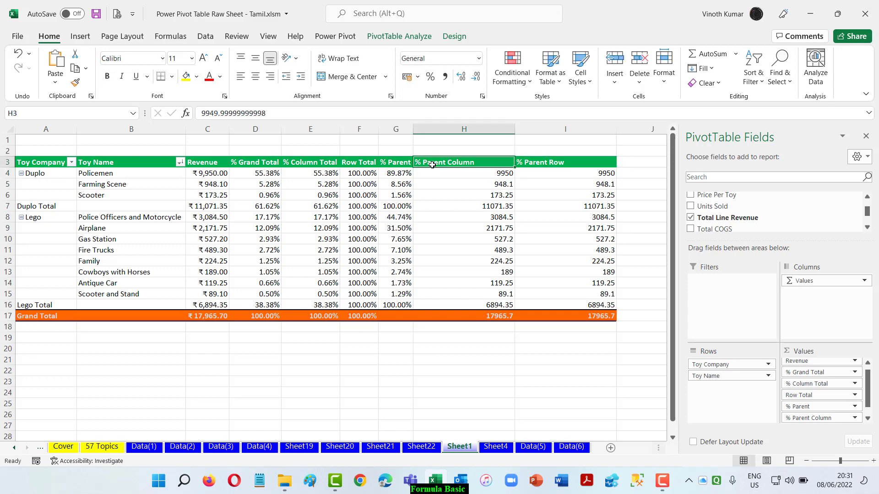
{"action": "key", "text": "ctrl+shift+Right"}
{"action": "key", "text": "ctrl+shift+Down"}
{"action": "key", "text": "alt+h"}
{"action": "key", "text": "o"}
{"action": "key", "text": "i"}
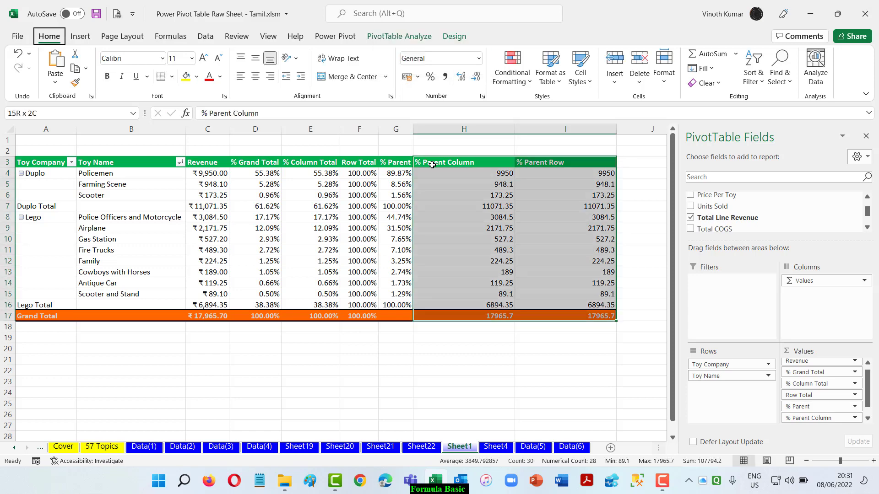
Step: Try showing the % Parent Column values as % of Parent Column Total, and remove the % Parent Column field from the PivotTable
{"action": "left_click", "coordinate": [431, 175]}
{"action": "right_click", "coordinate": [431, 175]}
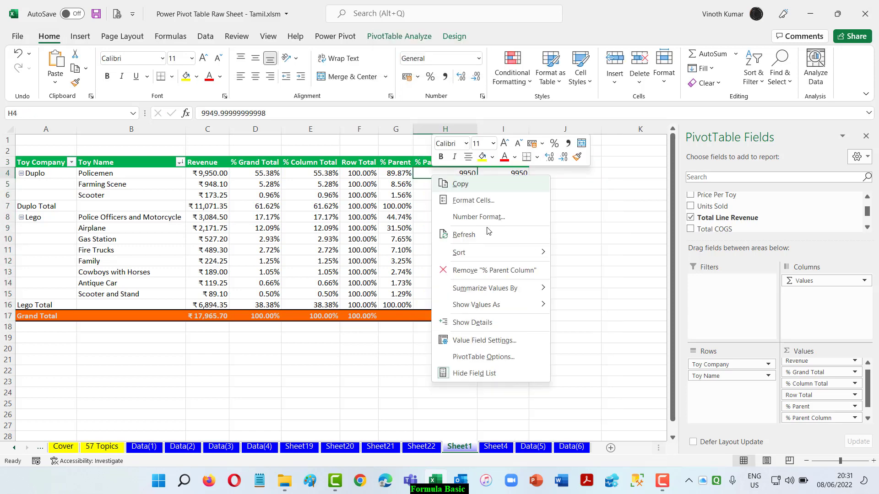
{"action": "mouse_move", "coordinate": [525, 310]}
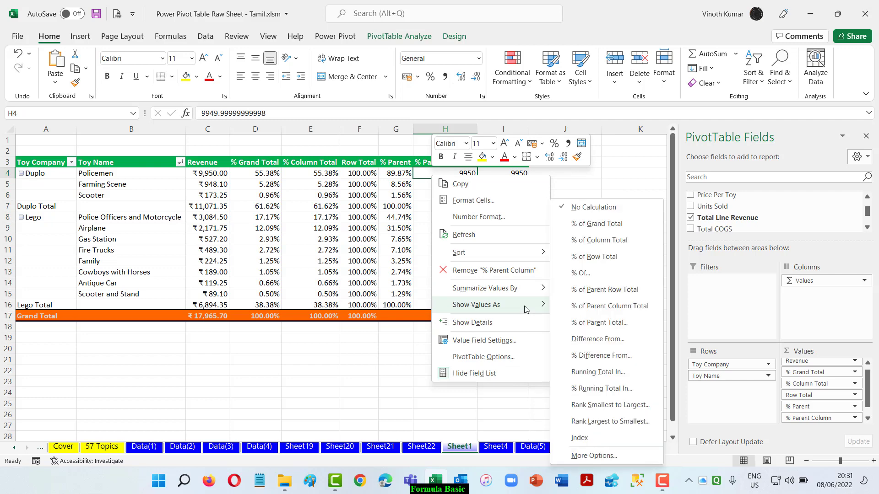
{"action": "left_click", "coordinate": [631, 311]}
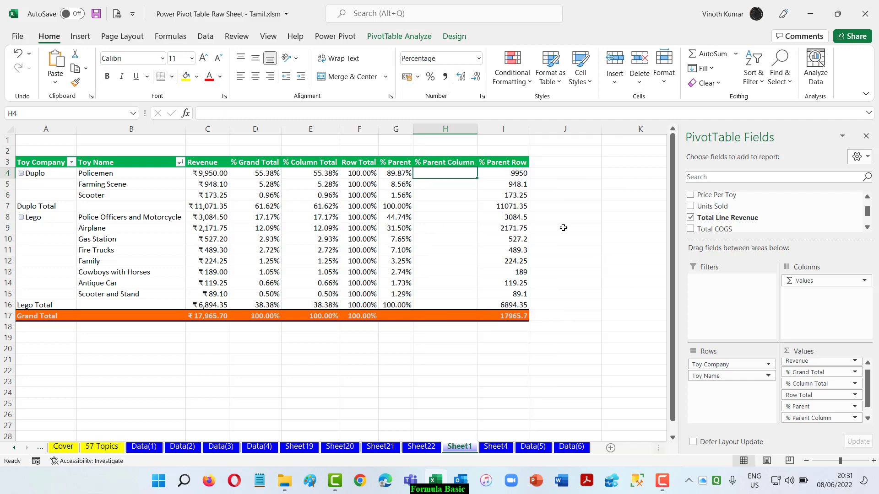
{"action": "right_click", "coordinate": [449, 171]}
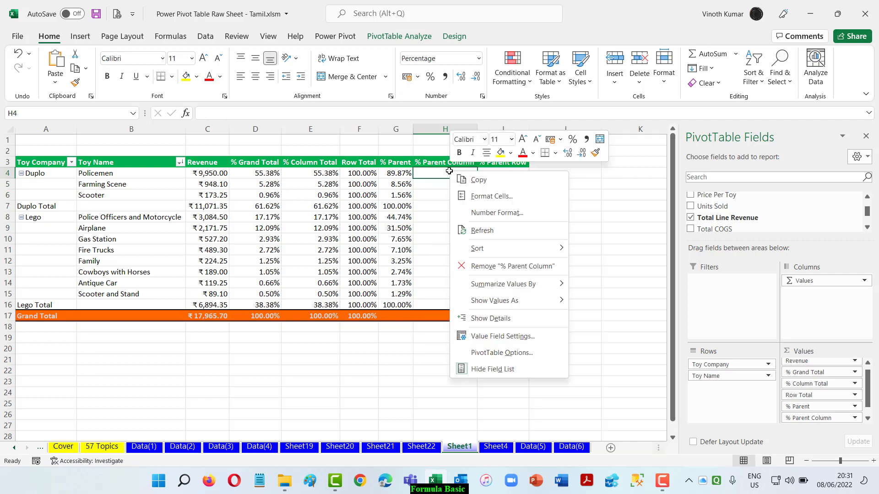
{"action": "left_click", "coordinate": [541, 277]}
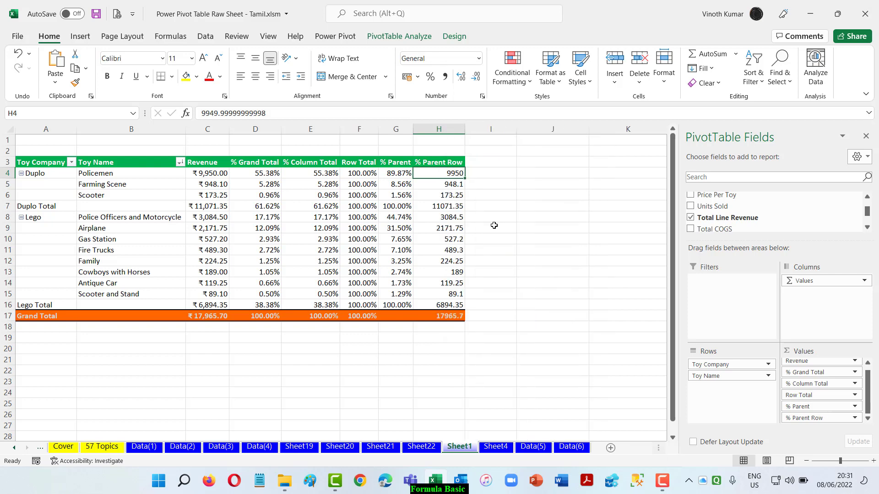
Step: Show the % Parent Row column's values as % of Parent Column Total
{"action": "right_click", "coordinate": [451, 173]}
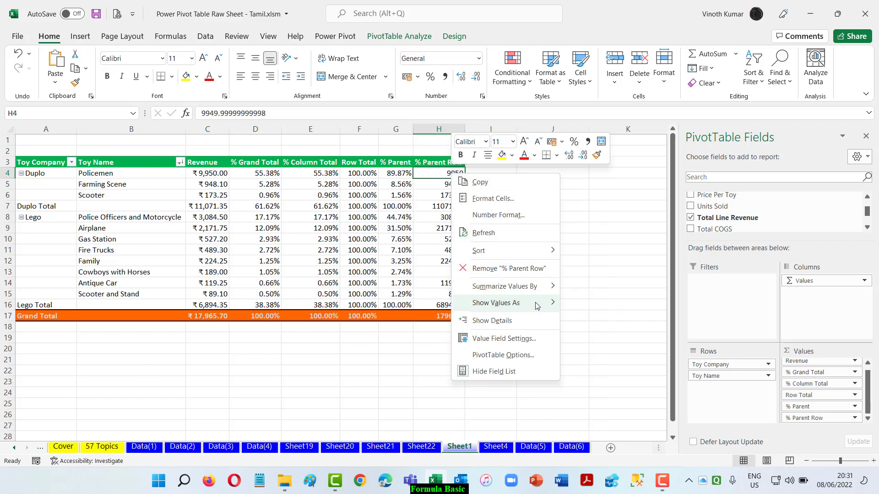
{"action": "mouse_move", "coordinate": [540, 304]}
{"action": "left_click", "coordinate": [633, 307]}
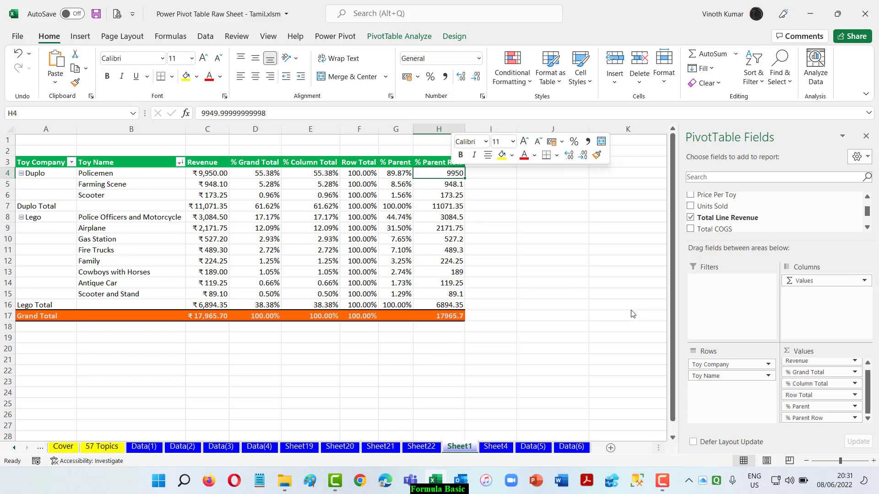
Step: Show the % Parent Row column's values as % of Parent Row Total
{"action": "right_click", "coordinate": [451, 175]}
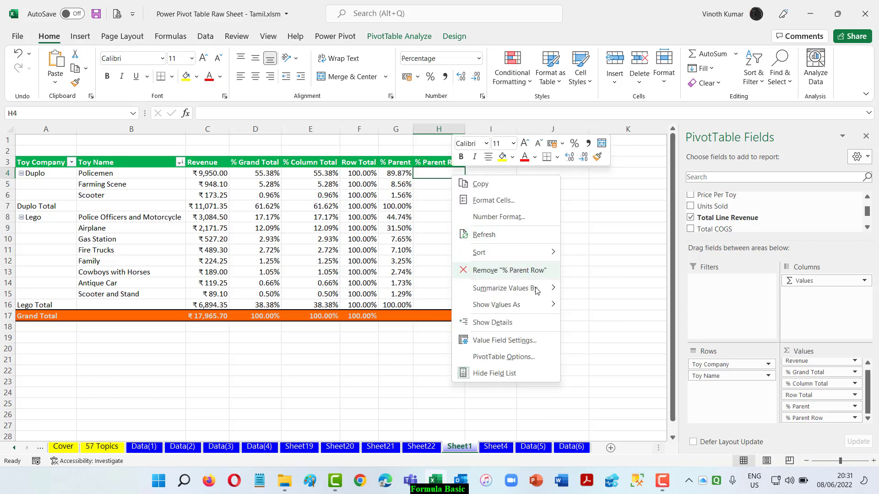
{"action": "mouse_move", "coordinate": [549, 304]}
{"action": "left_click", "coordinate": [614, 290]}
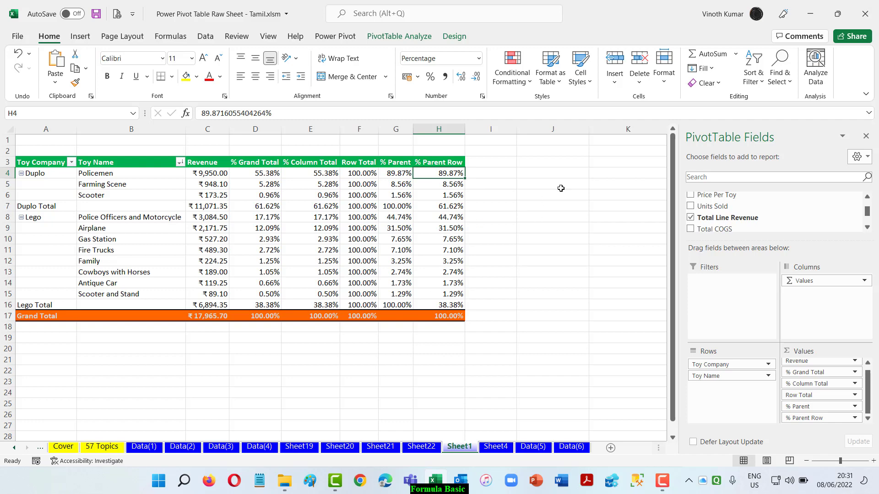
Step: Check the list of Show Values As topics on the Data(5) sheet and return to Sheet1
{"action": "left_click", "coordinate": [533, 447]}
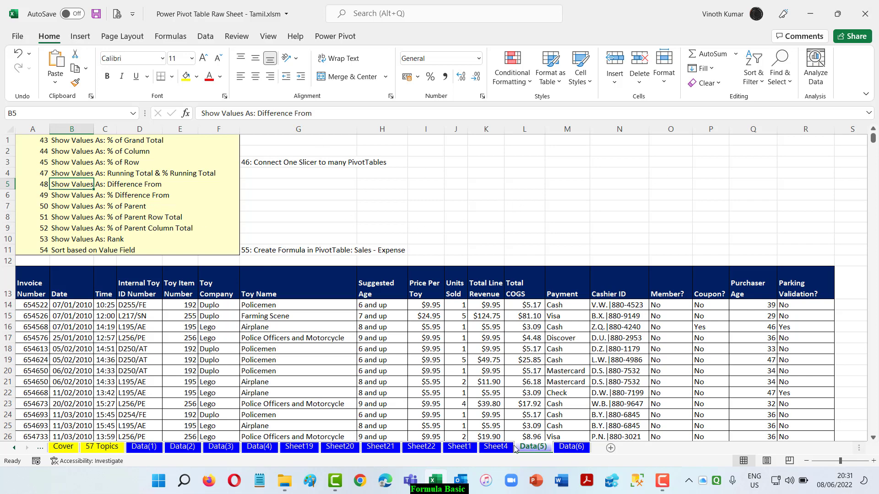
{"action": "key", "text": "ctrl+Page_Up"}
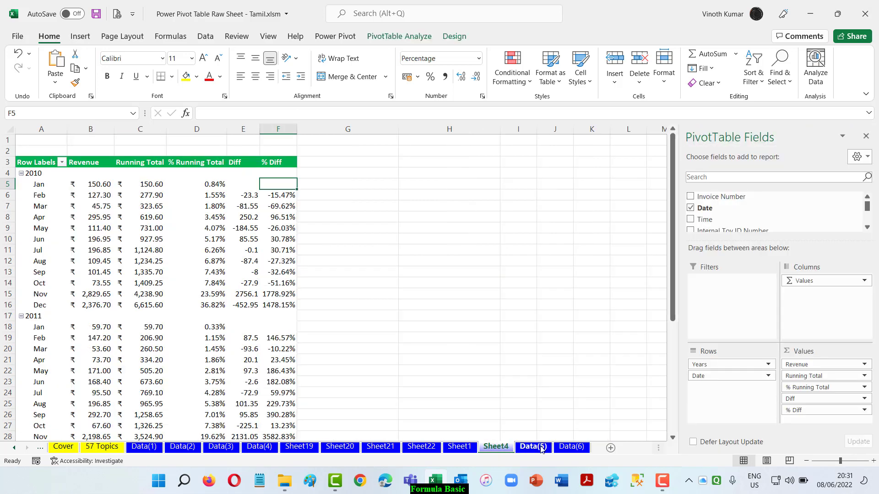
{"action": "left_click", "coordinate": [534, 447]}
{"action": "left_click", "coordinate": [451, 447]}
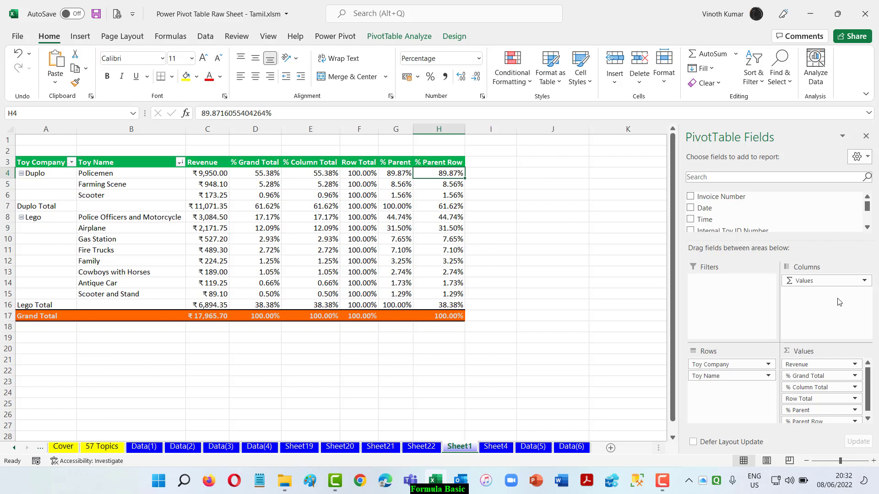
Step: Add Total Line Revenue once more to the PivotTable's values, placed before the Revenue field
{"action": "left_click_drag", "start_coordinate": [868, 385], "coordinate": [870, 392]}
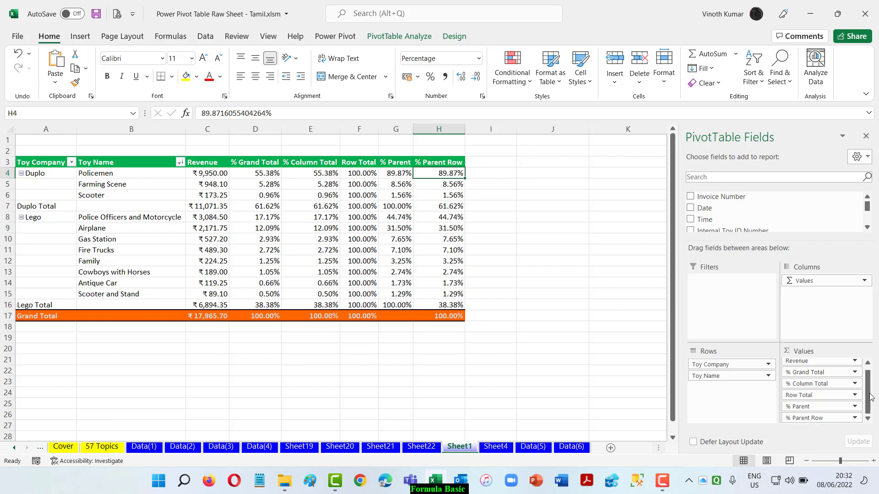
{"action": "scroll", "coordinate": [813, 224], "scroll_direction": "down", "scroll_amount": 2}
{"action": "scroll", "coordinate": [815, 223], "scroll_direction": "down", "scroll_amount": 4}
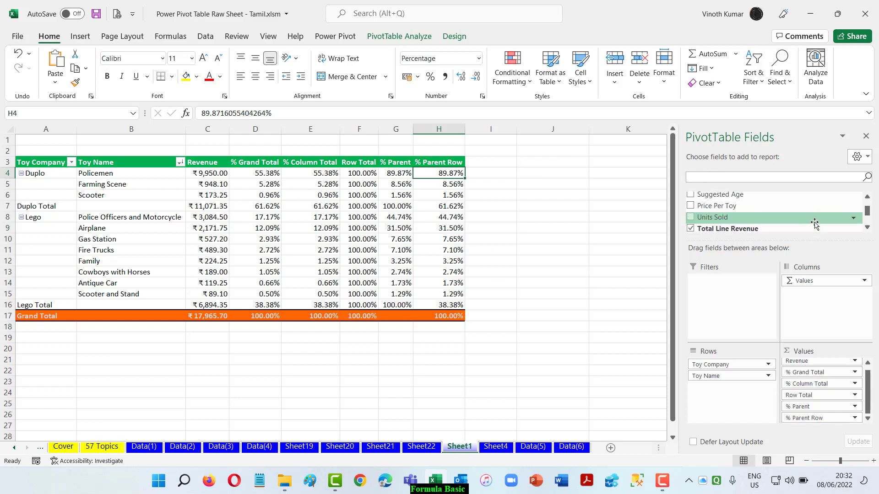
{"action": "left_click_drag", "start_coordinate": [775, 202], "coordinate": [816, 421]}
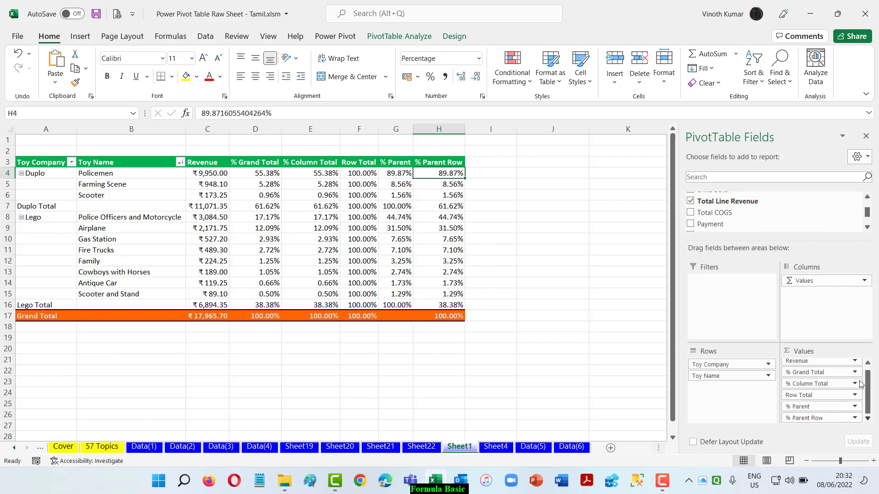
{"action": "left_click_drag", "start_coordinate": [732, 201], "coordinate": [831, 365]}
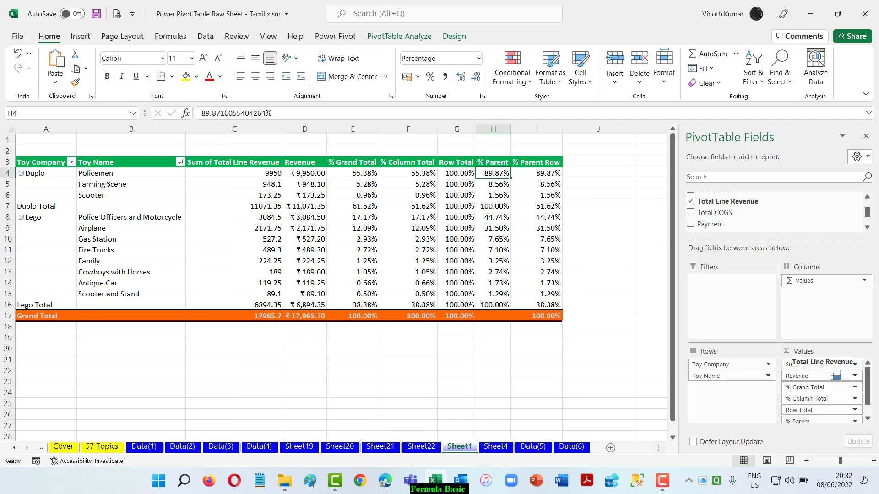
Step: Show the Sum of Total Line Revenue column as Rank Smallest to Largest with Toy Name as the base field
{"action": "left_click", "coordinate": [250, 158]}
{"action": "right_click", "coordinate": [251, 161]}
{"action": "mouse_move", "coordinate": [337, 242]}
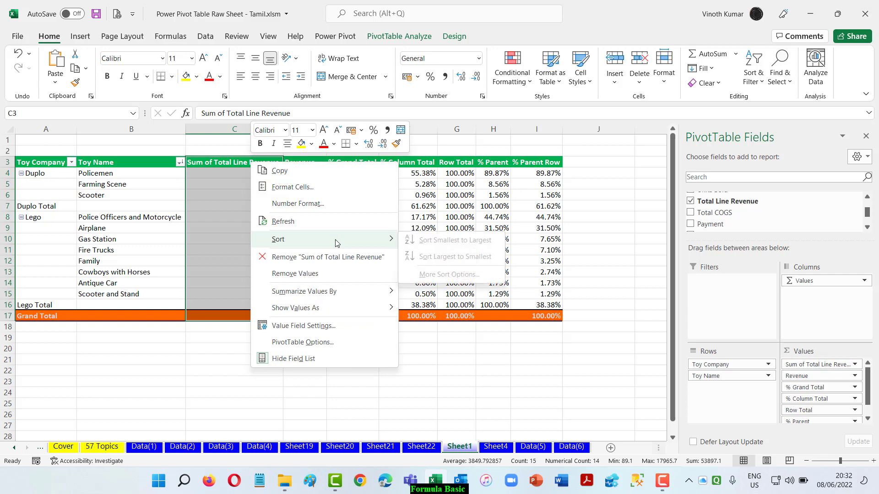
{"action": "mouse_move", "coordinate": [343, 312]}
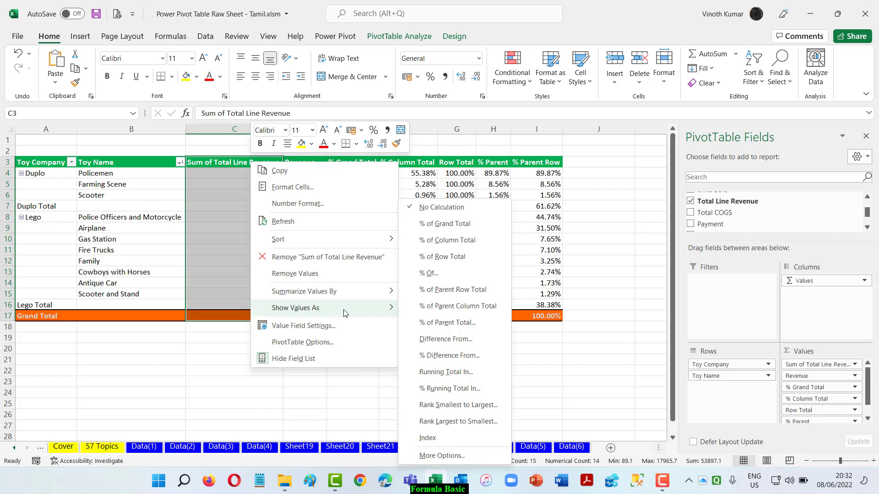
{"action": "left_click", "coordinate": [458, 405]}
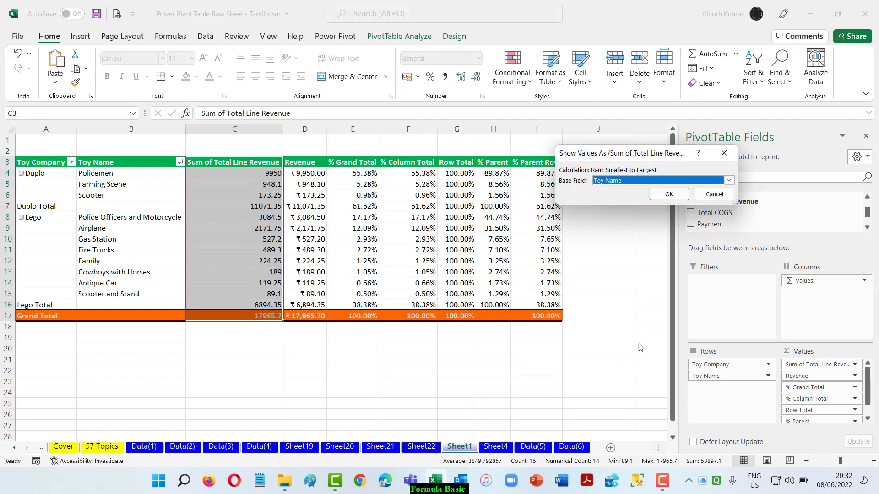
{"action": "left_click", "coordinate": [729, 181]}
{"action": "left_click", "coordinate": [690, 203]}
{"action": "left_click", "coordinate": [668, 190]}
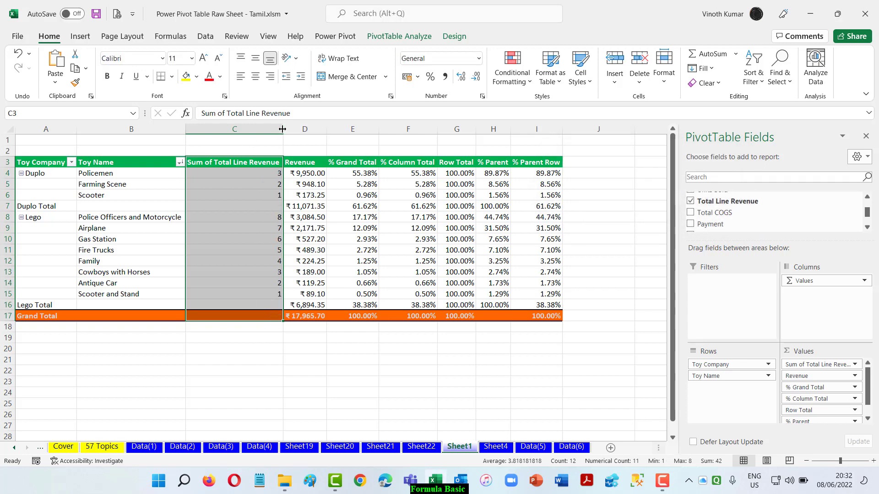
Step: Rename the Sum of Total Line Revenue column header as Rank
{"action": "left_click", "coordinate": [236, 166]}
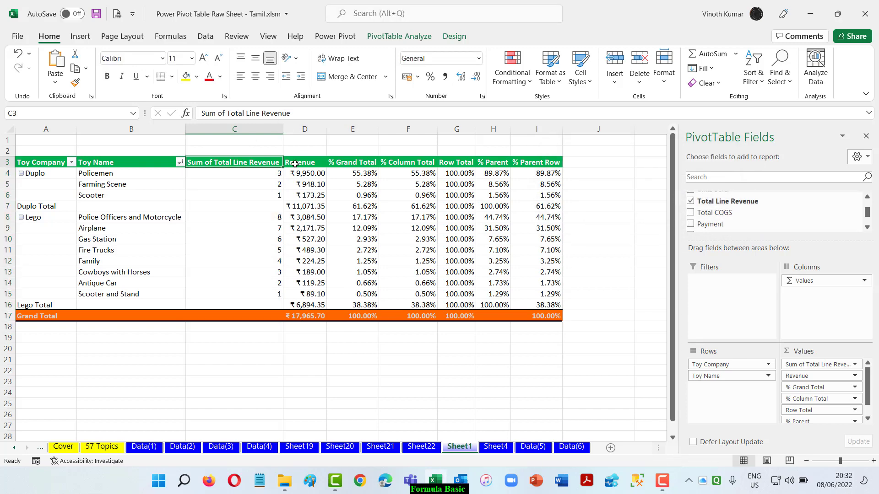
{"action": "type", "text": "Rank"}
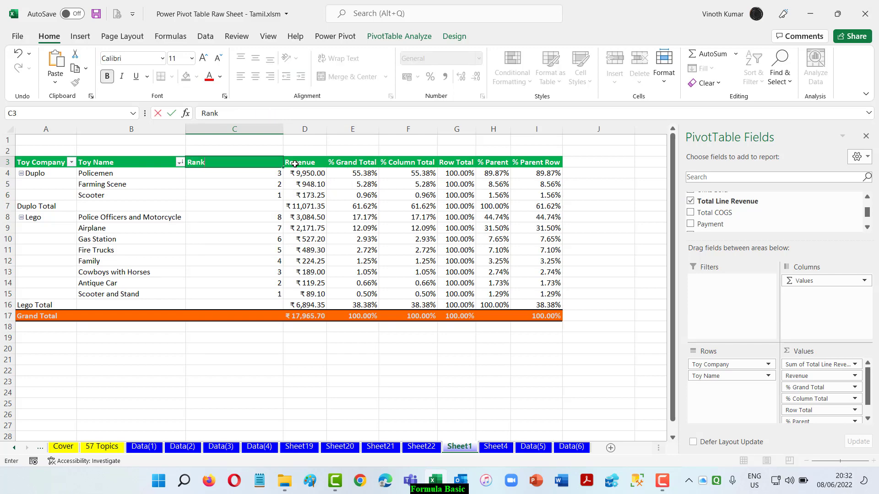
{"action": "key", "text": "ctrl+Return"}
{"action": "key", "text": "ctrl+shift+Down"}
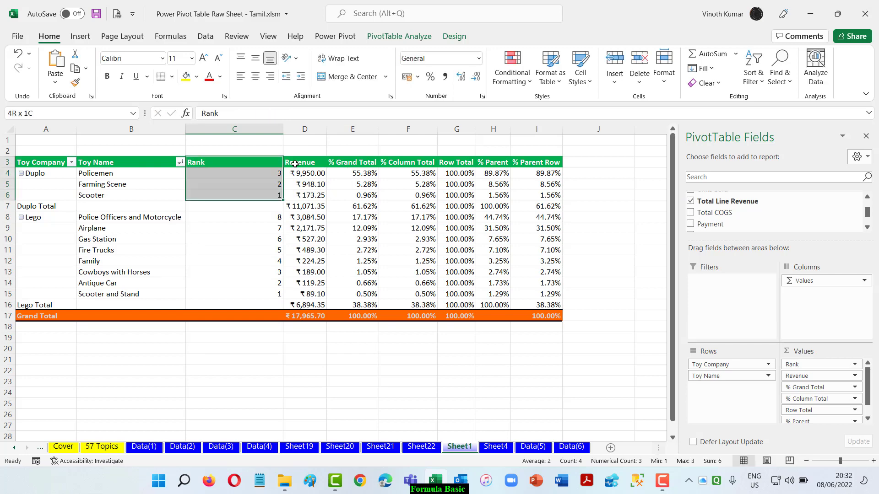
Step: AutoFit the Rank column's width to the PivotTable cells from its header down to the Lego Total row
{"action": "key", "text": "shift+Down"}
{"action": "key", "text": "shift+Down"}
{"action": "key", "text": "shift+Down"}
{"action": "key", "text": "shift+Down"}
{"action": "key", "text": "shift+Down"}
{"action": "key", "text": "shift+Down"}
{"action": "key", "text": "shift+Down"}
{"action": "key", "text": "shift+Down"}
{"action": "key", "text": "shift+Down"}
{"action": "key", "text": "shift+Down"}
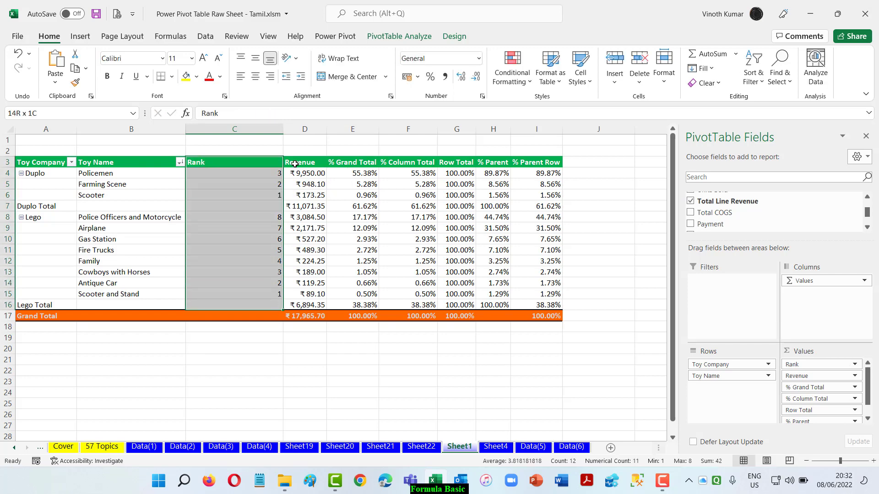
{"action": "key", "text": "alt+o"}
{"action": "key", "text": "c"}
{"action": "key", "text": "a"}
{"action": "key", "text": "Right"}
{"action": "key", "text": "Left"}
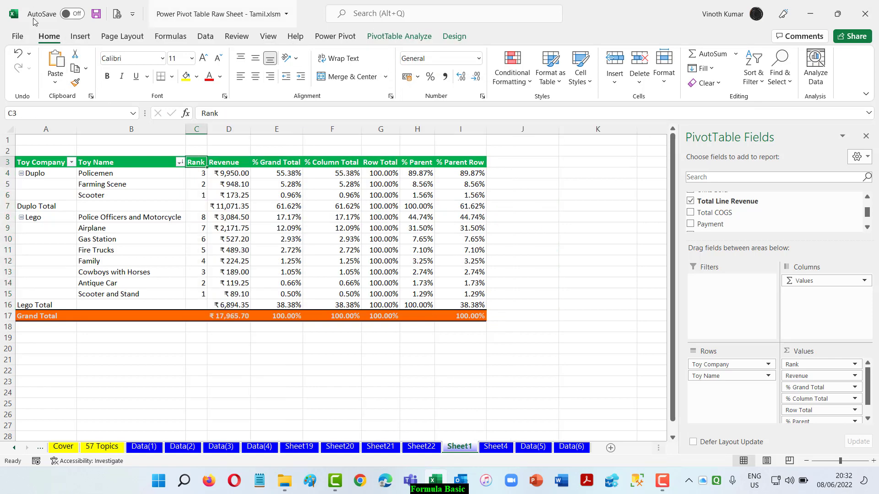
Step: Change the Rank column's calculation to Rank Largest to Smallest with Toy Name as the base field
{"action": "right_click", "coordinate": [196, 174]}
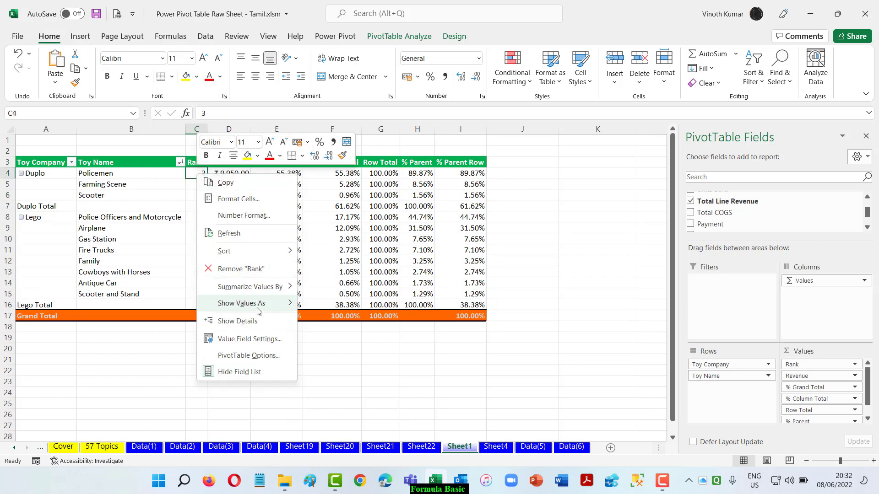
{"action": "mouse_move", "coordinate": [258, 311]}
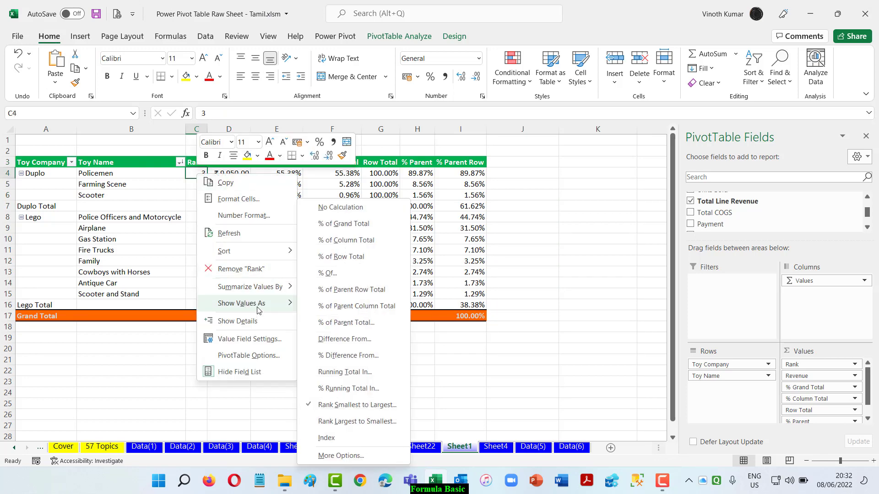
{"action": "left_click", "coordinate": [361, 421]}
{"action": "left_click", "coordinate": [646, 194]}
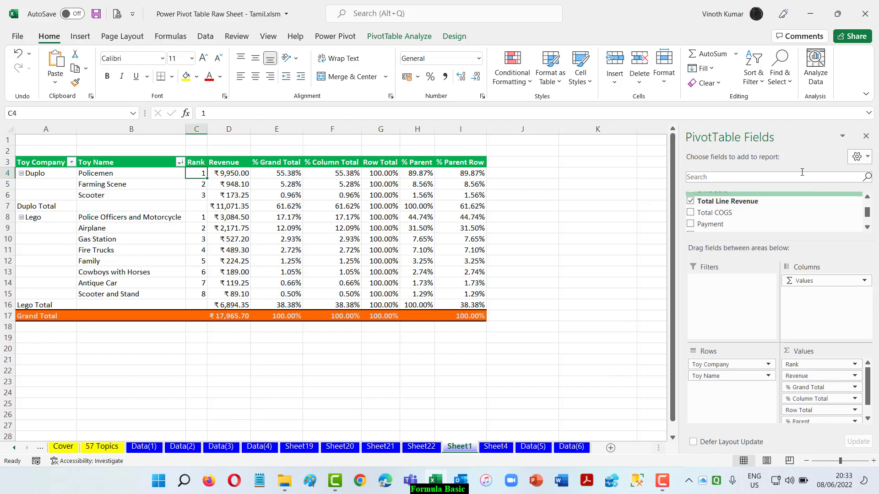
Step: Check the remaining PivotTable topics listed on the Data(5) sheet and return to Sheet1
{"action": "left_click", "coordinate": [534, 448]}
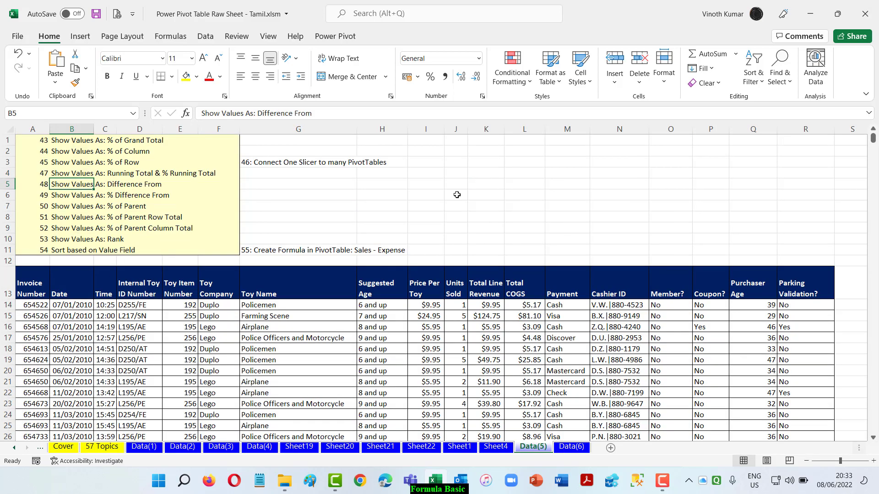
{"action": "left_click", "coordinate": [459, 447]}
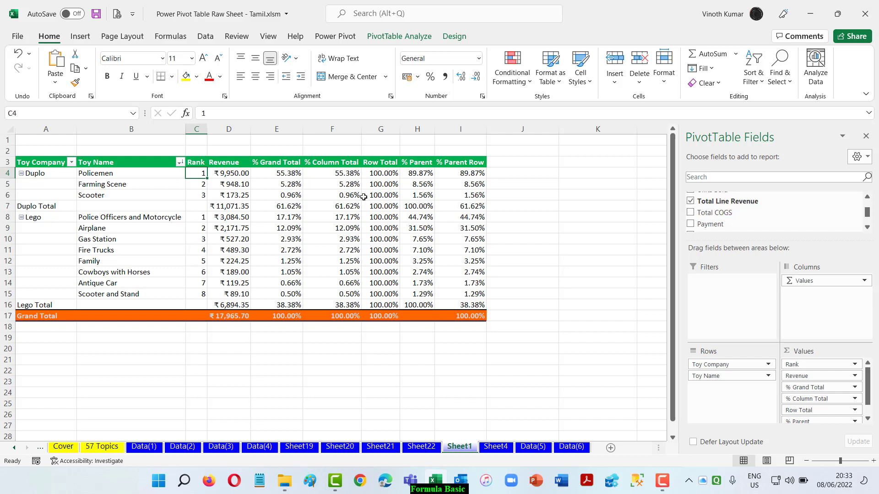
Step: Start a new calculated field for the Sheet1 PivotTable and name it Total Profit
{"action": "left_click", "coordinate": [340, 176]}
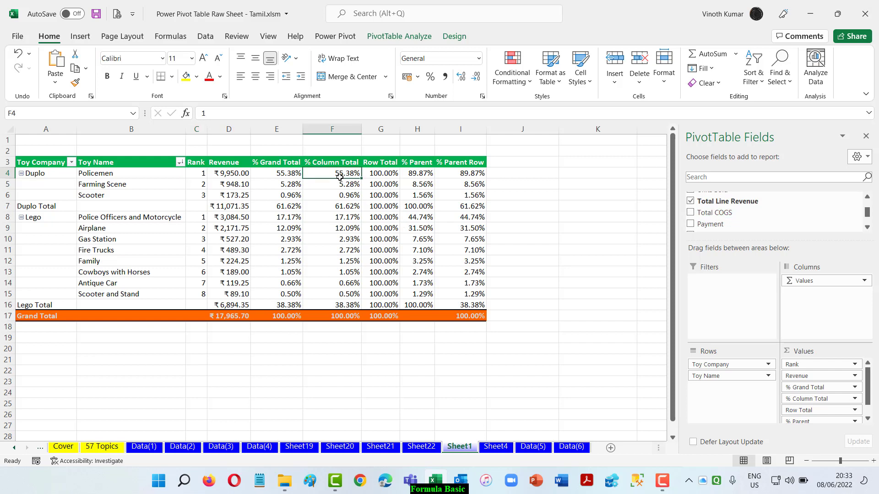
{"action": "left_click", "coordinate": [386, 36]}
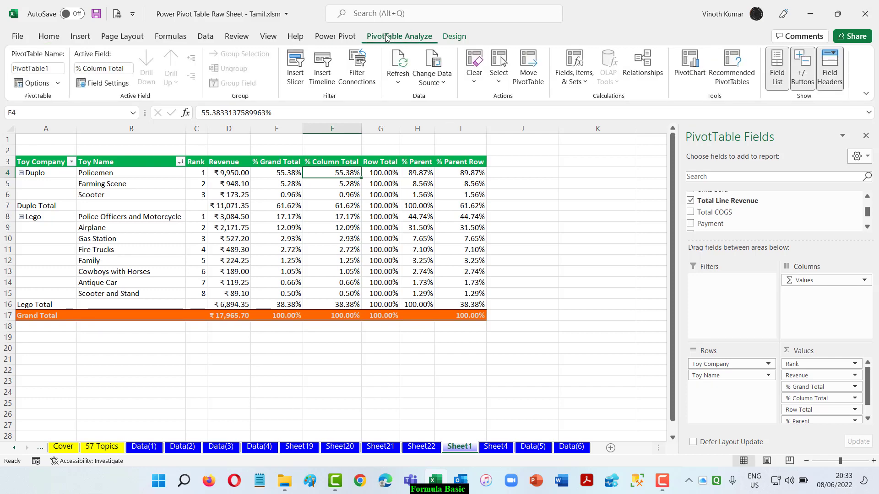
{"action": "left_click", "coordinate": [574, 78]}
{"action": "left_click", "coordinate": [604, 98]}
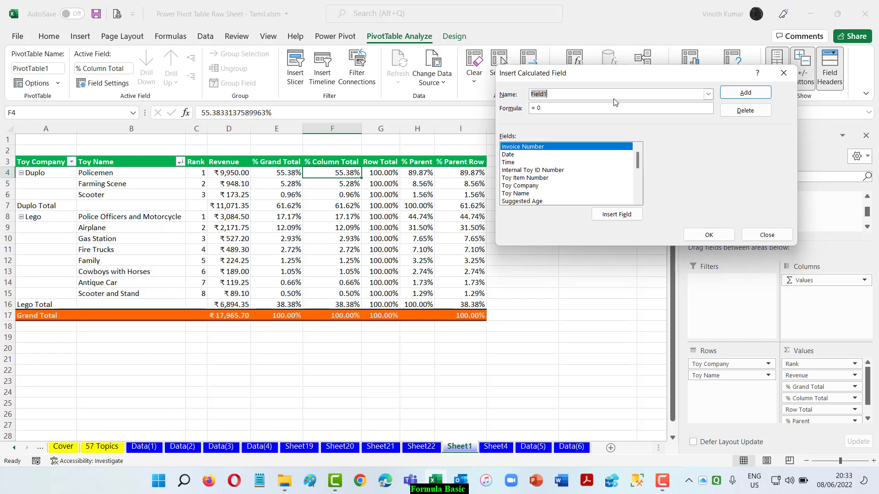
{"action": "key", "text": "BackSpace"}
{"action": "type", "text": "Total P"}
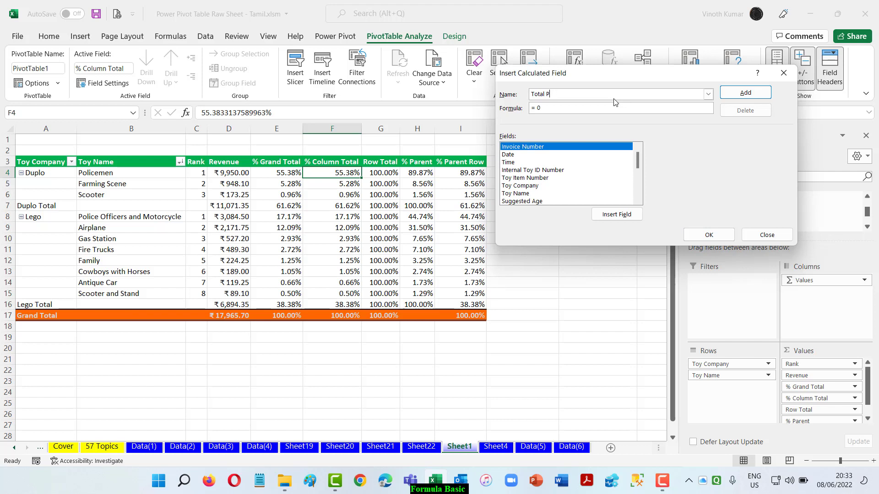
{"action": "type", "text": "t"}
{"action": "key", "text": "Tab"}
Step: Define the Total Profit formula as 'Total Line Revenue' - 'Total COGS' and save the calculated field
{"action": "key", "text": "End"}
{"action": "scroll", "coordinate": [558, 179], "scroll_direction": "down", "scroll_amount": 2}
{"action": "double_click", "coordinate": [537, 180]}
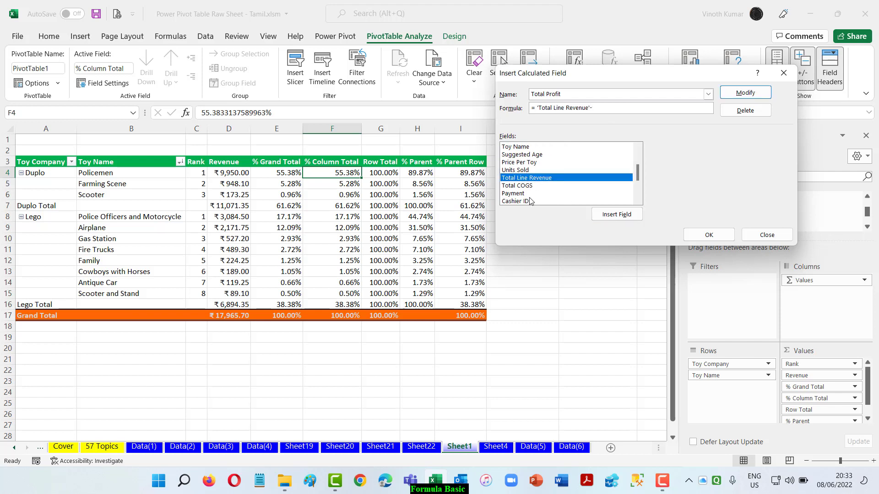
{"action": "double_click", "coordinate": [523, 188]}
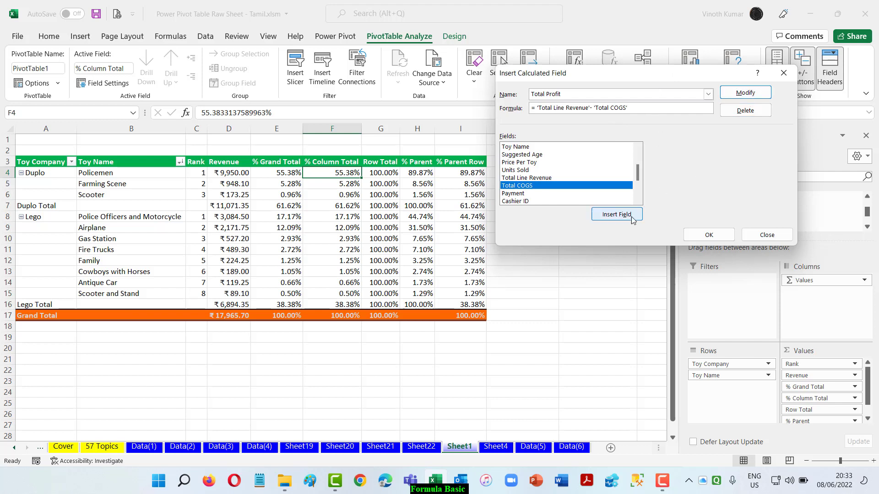
{"action": "left_click", "coordinate": [618, 216]}
{"action": "key", "text": "BackSpace"}
{"action": "key", "text": "BackSpace"}
{"action": "left_click", "coordinate": [751, 95]}
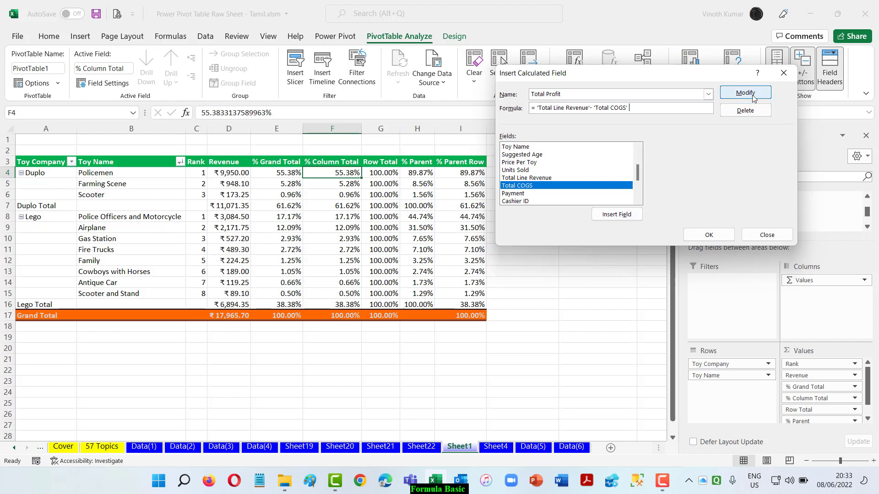
{"action": "left_click", "coordinate": [709, 235]}
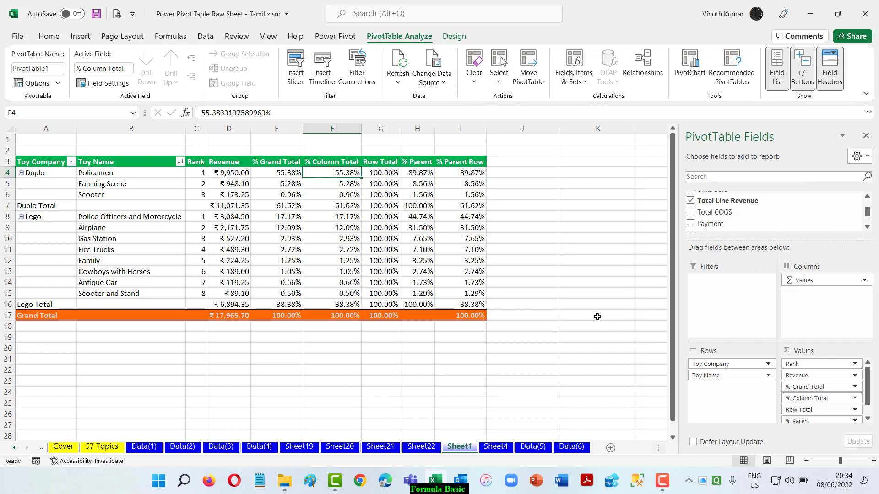
Step: Add the Total Profit field to the PivotTable's values, placed before the Rank field
{"action": "scroll", "coordinate": [751, 215], "scroll_direction": "down", "scroll_amount": 5}
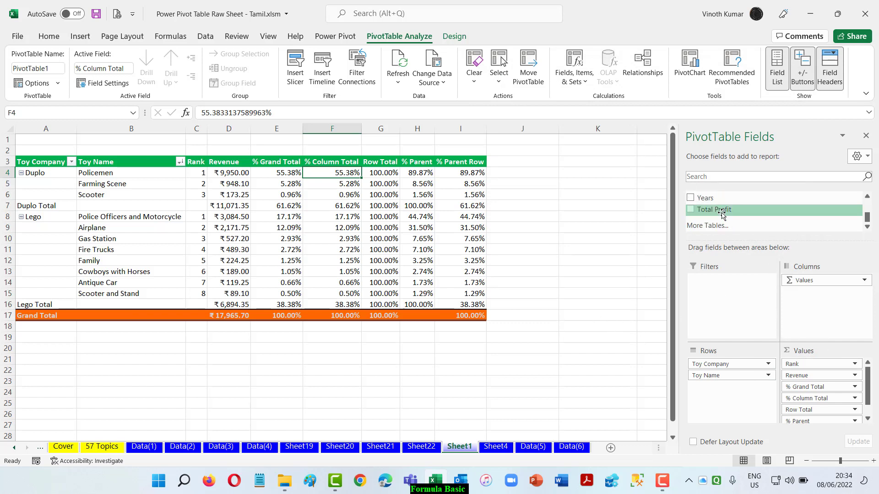
{"action": "left_click_drag", "start_coordinate": [720, 213], "coordinate": [806, 363]}
{"action": "left_click", "coordinate": [237, 172]}
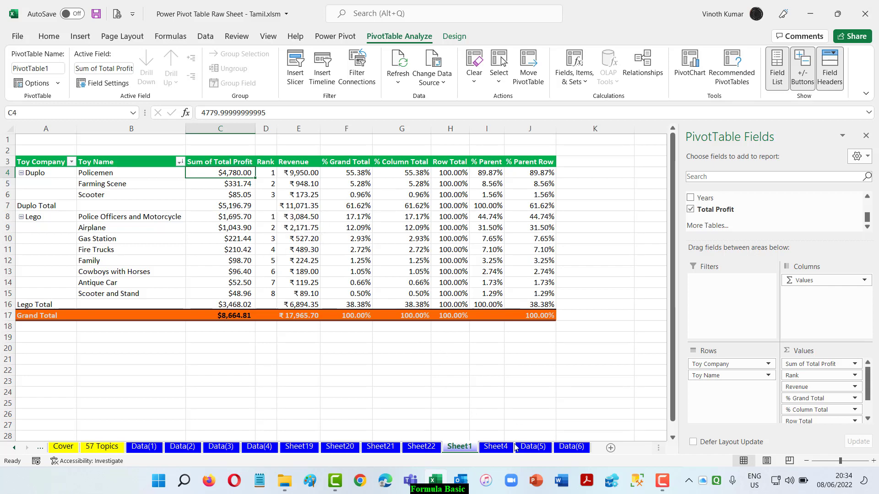
Step: Review the topic list on the Data(5) sheet against the Sheet1 PivotTable, ending on Data(5)
{"action": "left_click", "coordinate": [532, 447]}
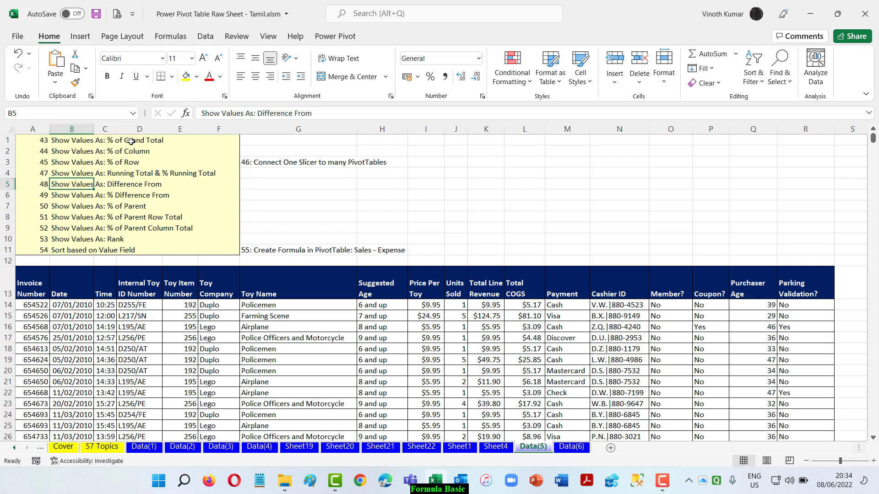
{"action": "left_click", "coordinate": [493, 452]}
{"action": "left_click", "coordinate": [472, 450]}
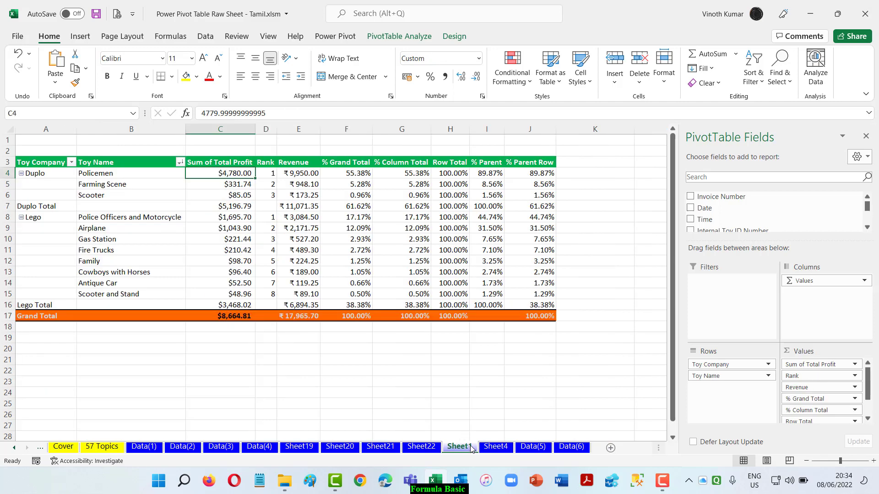
{"action": "left_click", "coordinate": [496, 448]}
{"action": "left_click", "coordinate": [530, 448]}
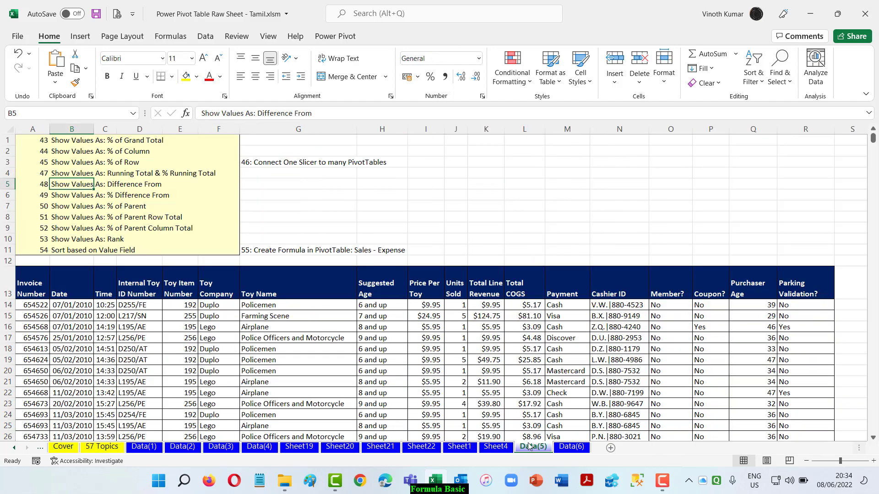